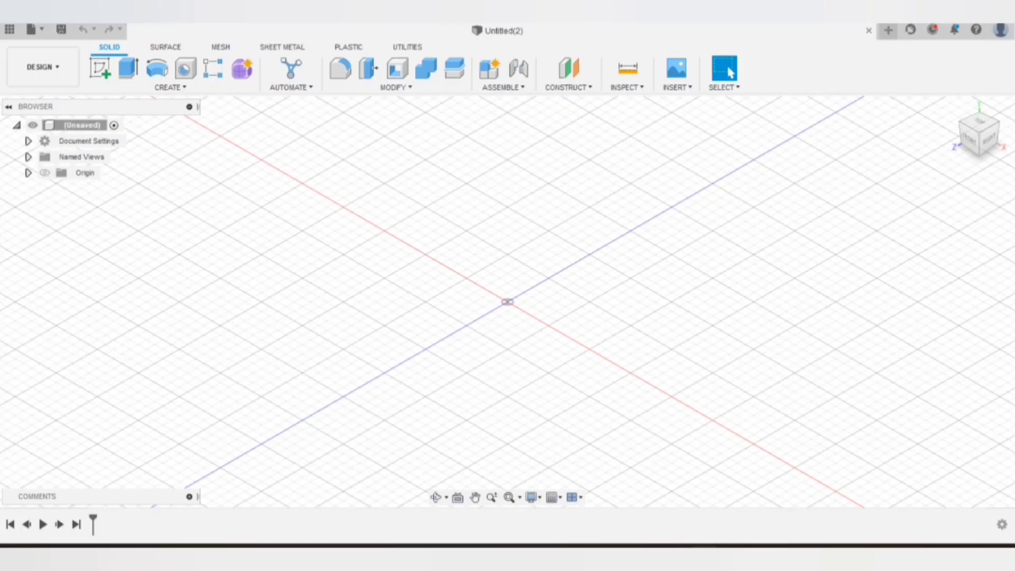
# - Start a new sketch on the XY (top) origin plane
pyautogui.click(99, 68)
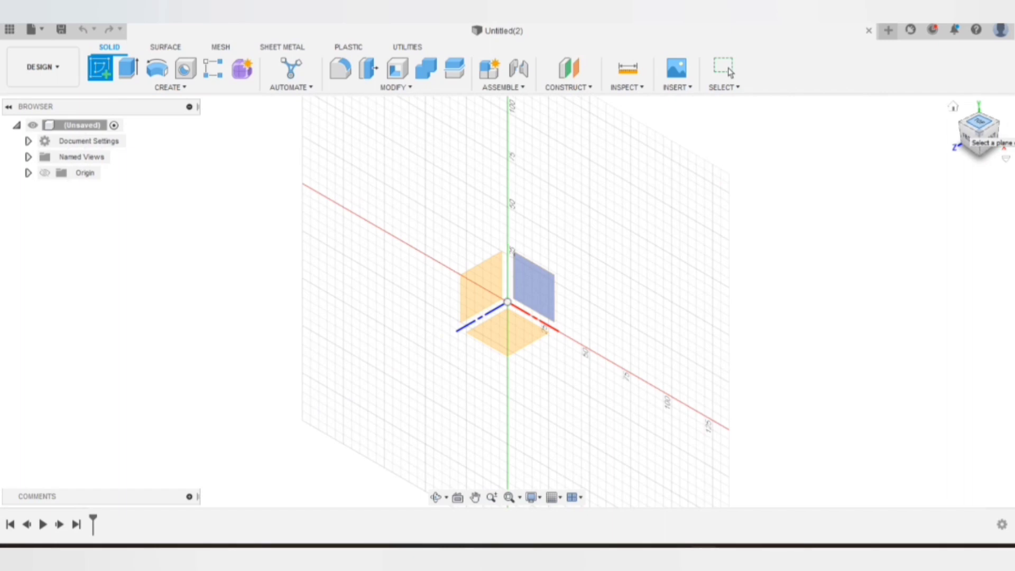
pyautogui.click(533, 285)
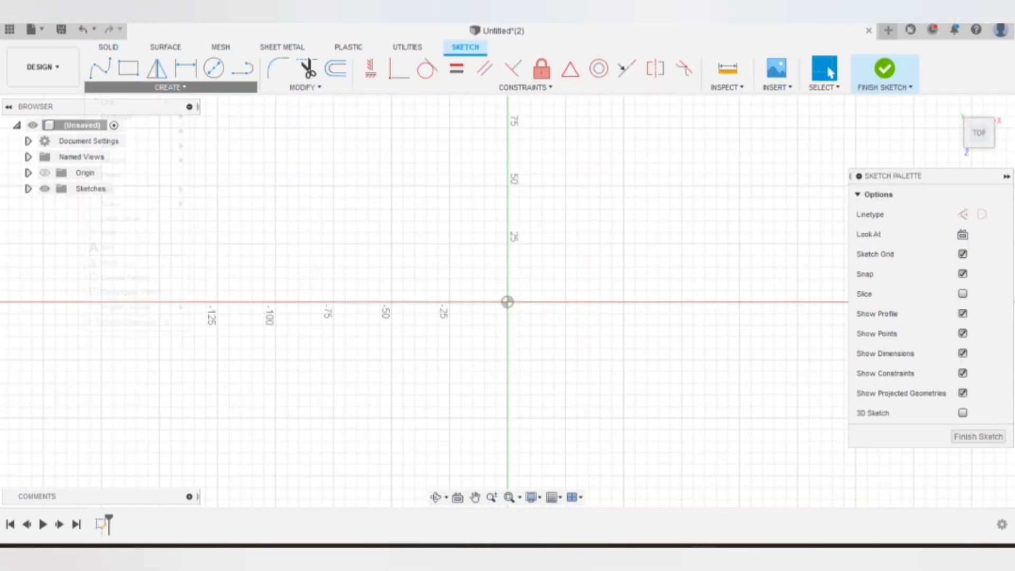
# - Draw a 56 × 36 mm centre rectangle at the origin
pyautogui.click(170, 87)
pyautogui.click(228, 131)
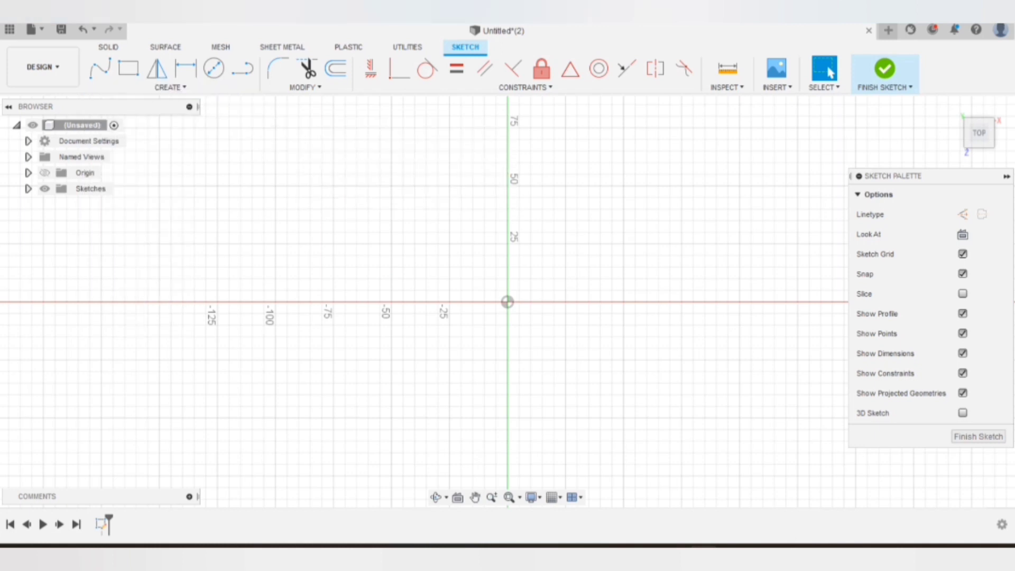
pyautogui.click(507, 301)
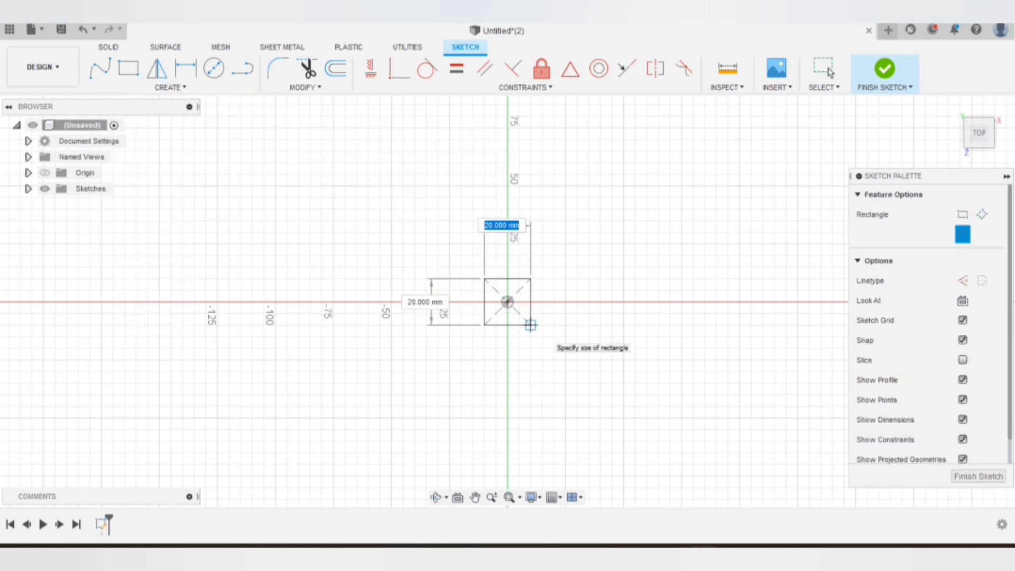
pyautogui.write('56')
pyautogui.press('Tab')
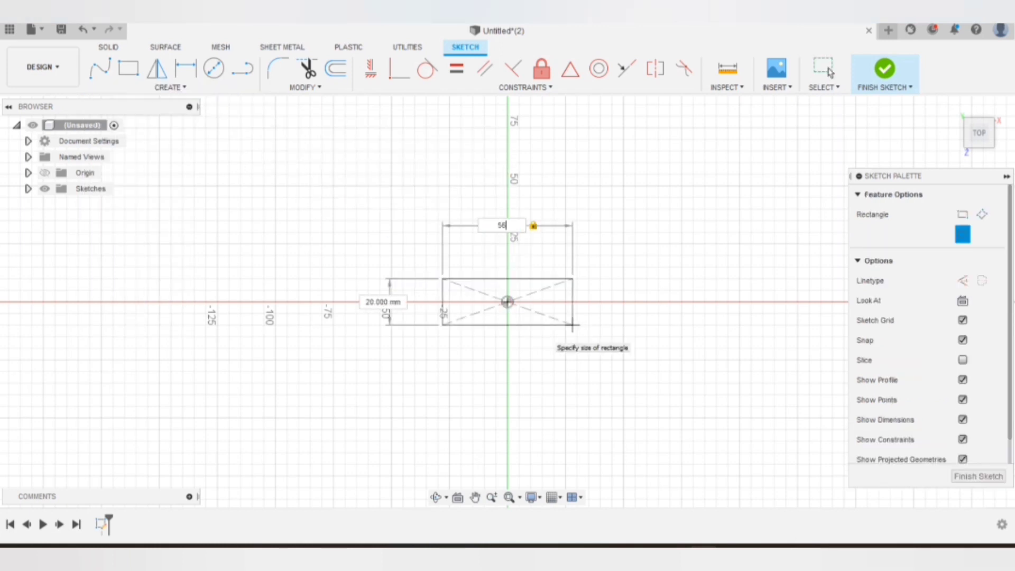
pyautogui.press('Tab')
pyautogui.write('36')
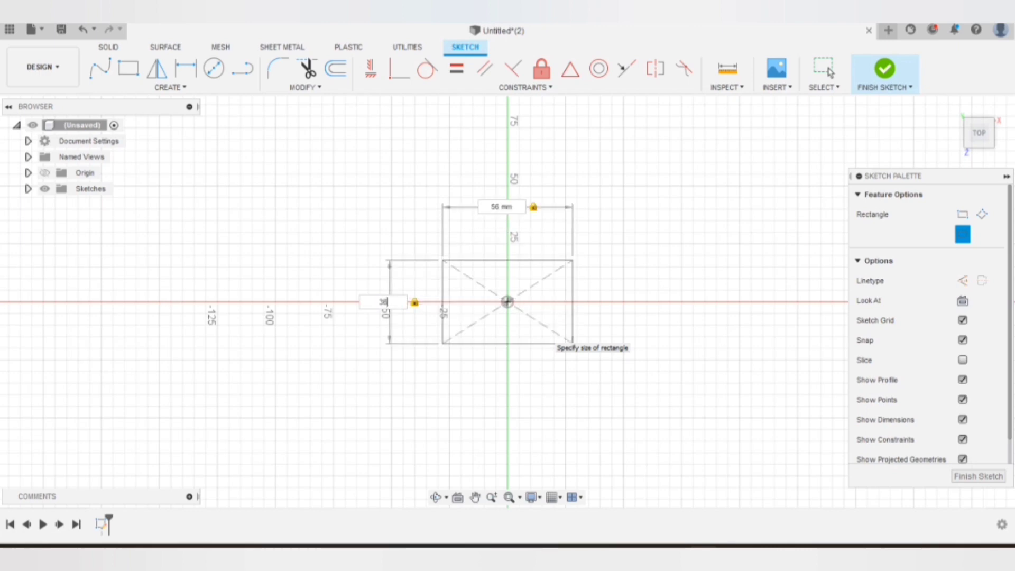
pyautogui.press('Return')
pyautogui.click(828, 72)
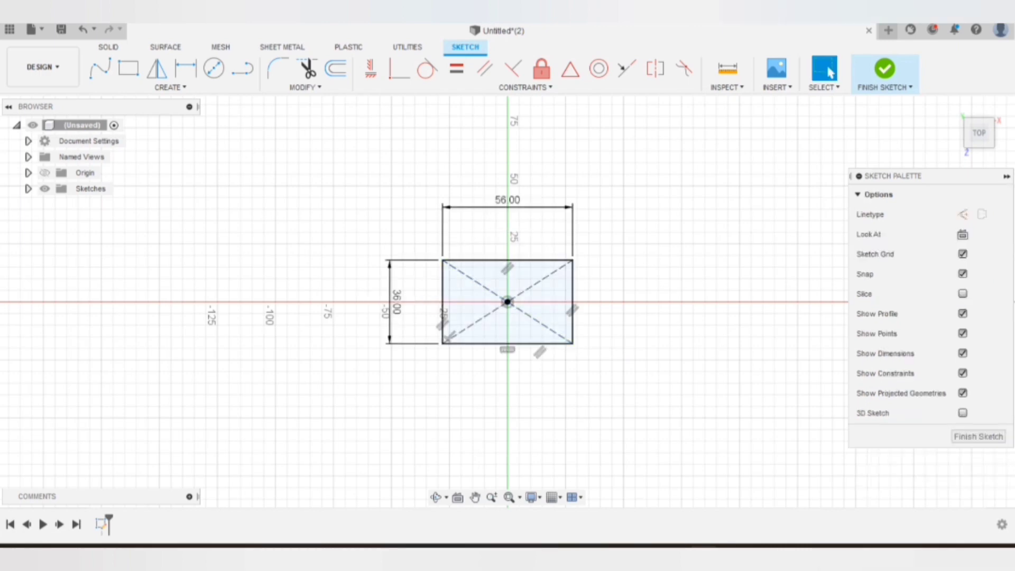
# - Add a Ø36 mm circle centred on the rectangle's right-edge midpoint
pyautogui.click(171, 87)
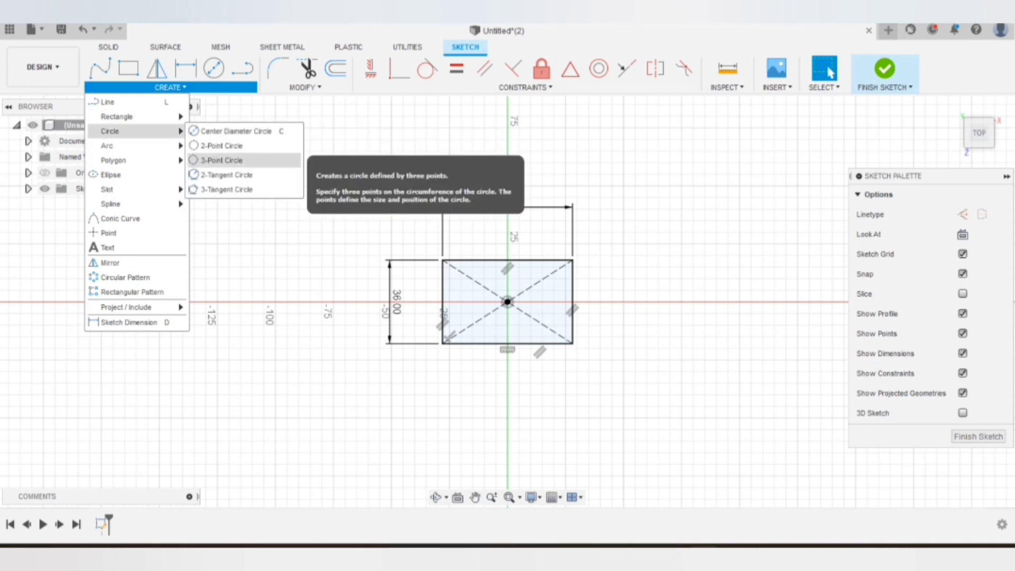
pyautogui.click(235, 131)
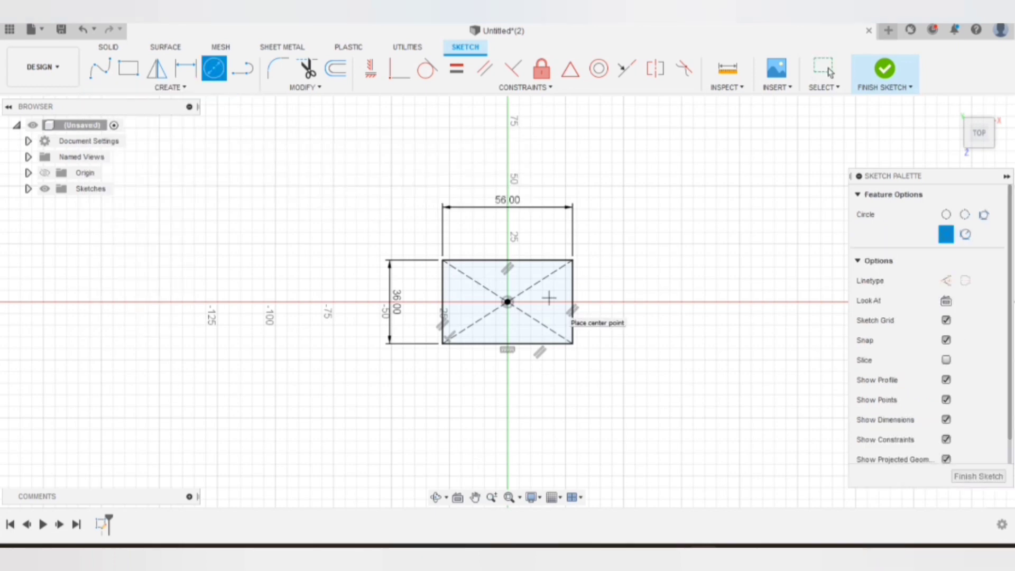
pyautogui.scroll(1, 550, 294)
pyautogui.scroll(3, 549, 298)
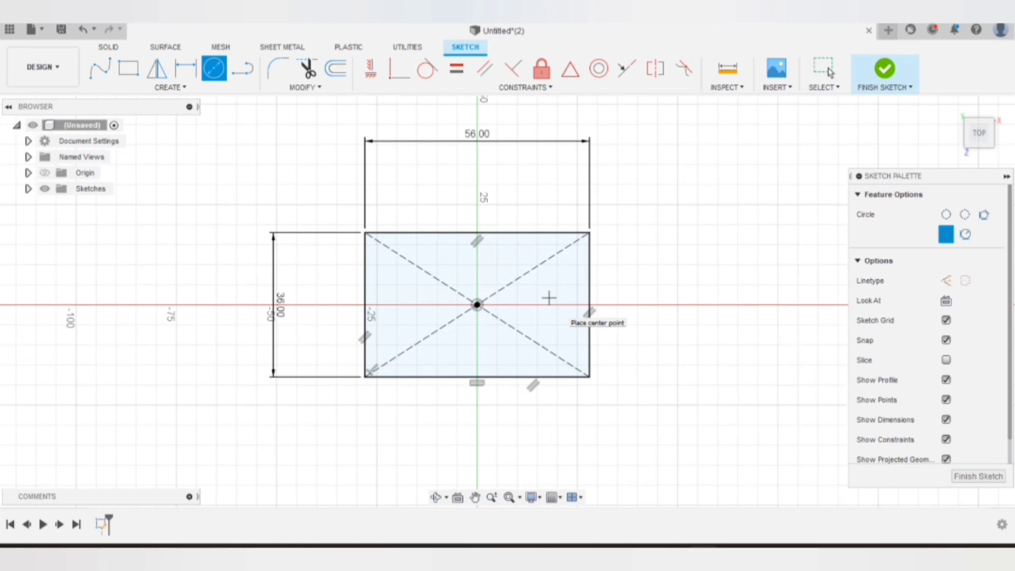
pyautogui.click(589, 305)
pyautogui.write('1')
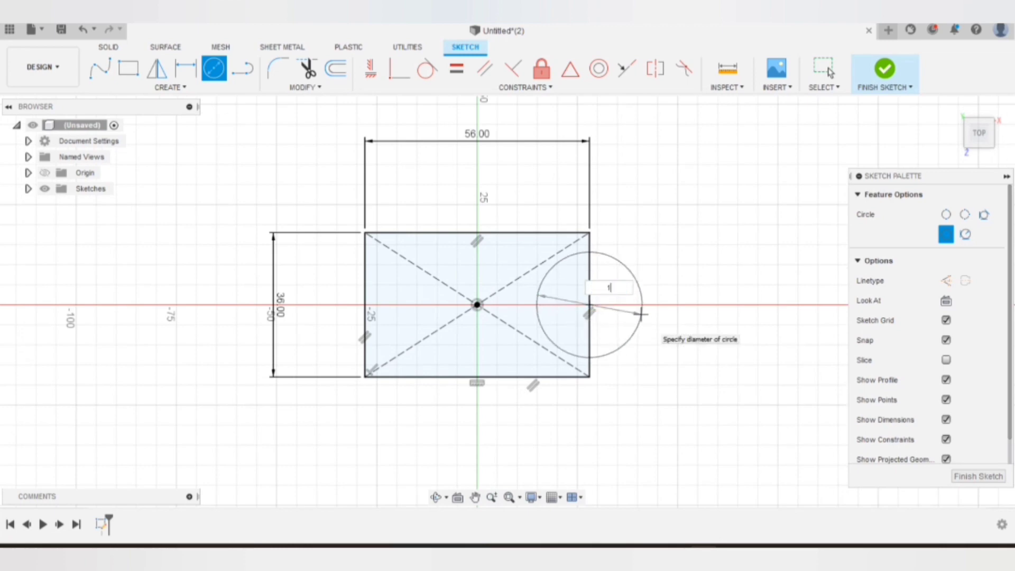
pyautogui.write('8')
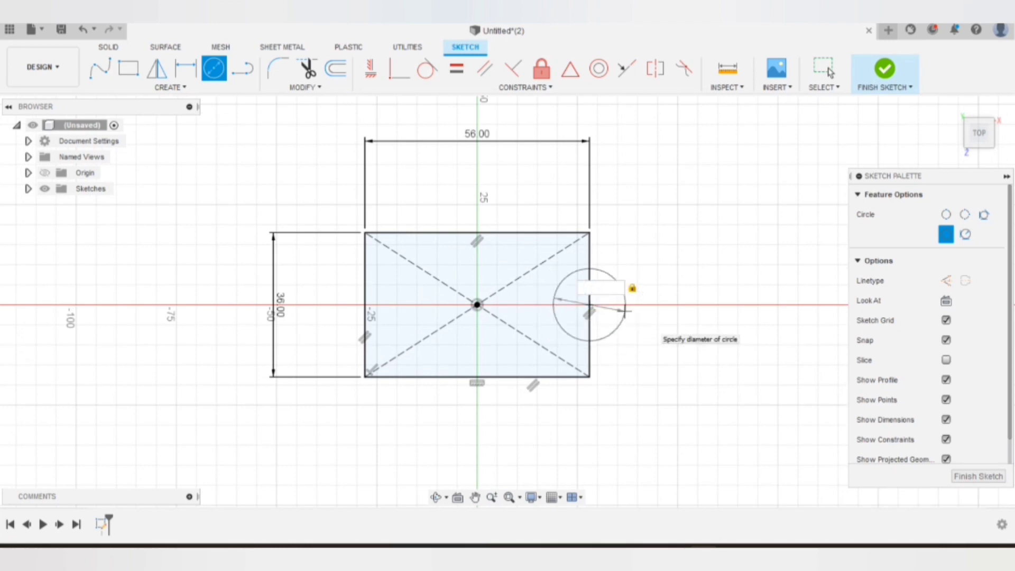
pyautogui.write('36')
pyautogui.press('Return')
pyautogui.press('Escape')
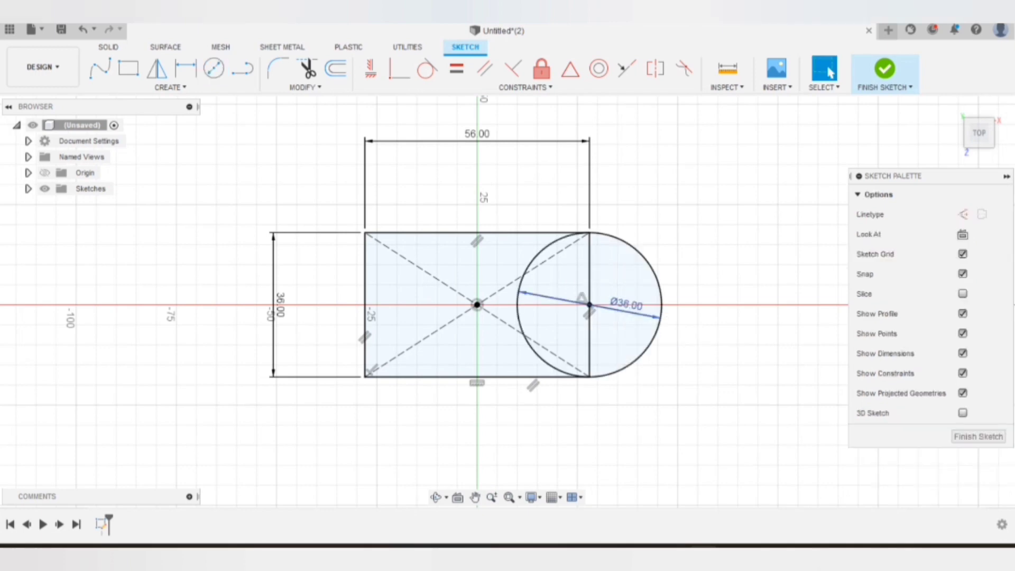
# - Add a Ø16 mm hole concentric with the right end circle
pyautogui.click(170, 87)
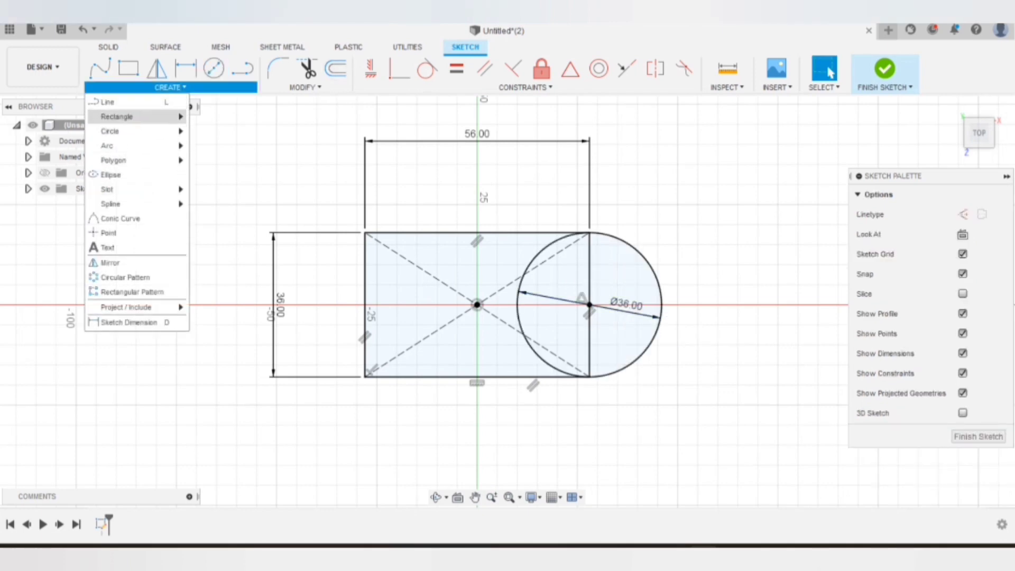
pyautogui.click(293, 132)
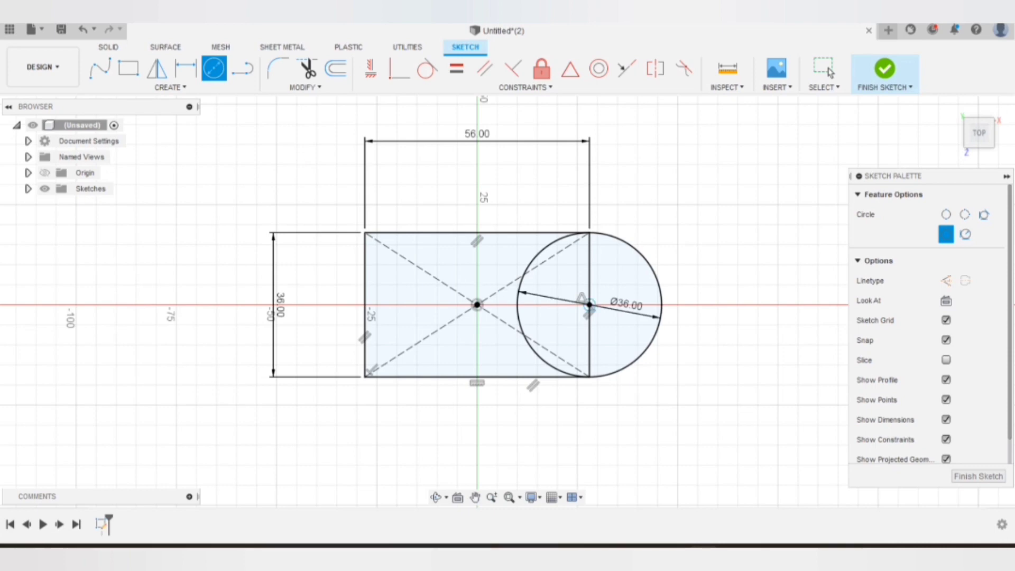
pyautogui.click(588, 304)
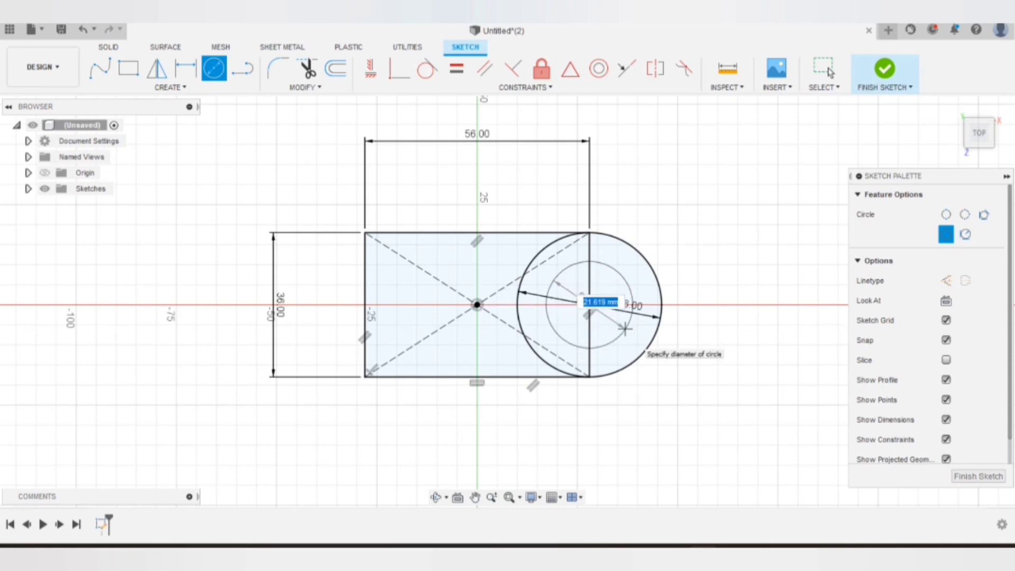
pyautogui.write('32')
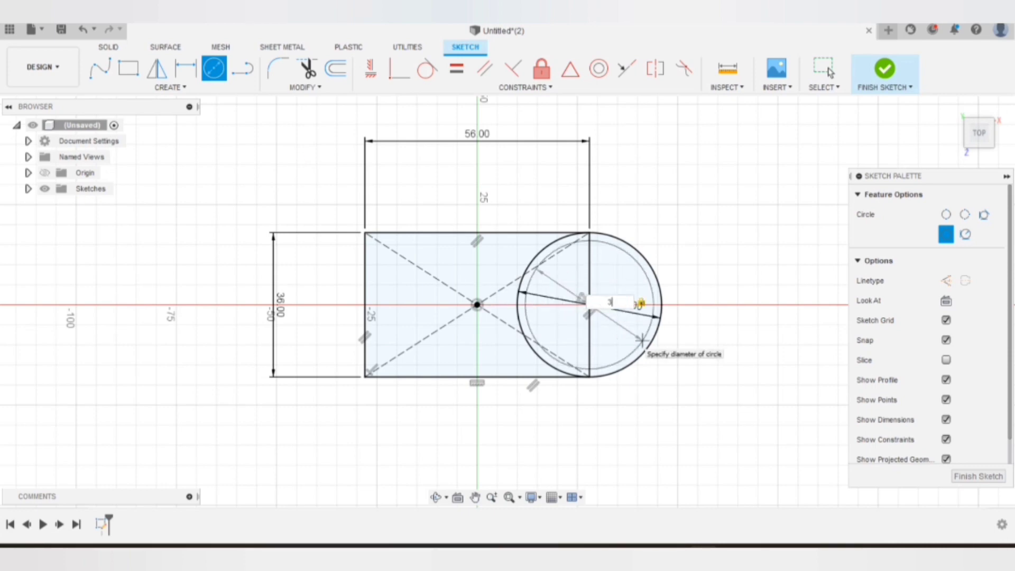
pyautogui.press('BackSpace')
pyautogui.press('Return')
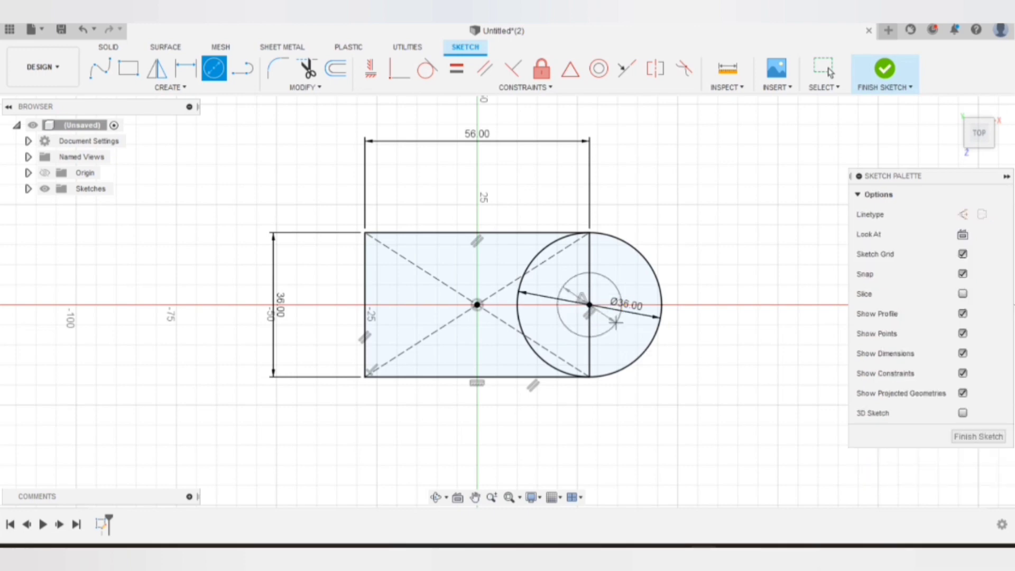
pyautogui.press('Escape')
# - Add a Ø36 mm circle at the left-edge midpoint with a concentric Ø16 mm hole
pyautogui.press('c')
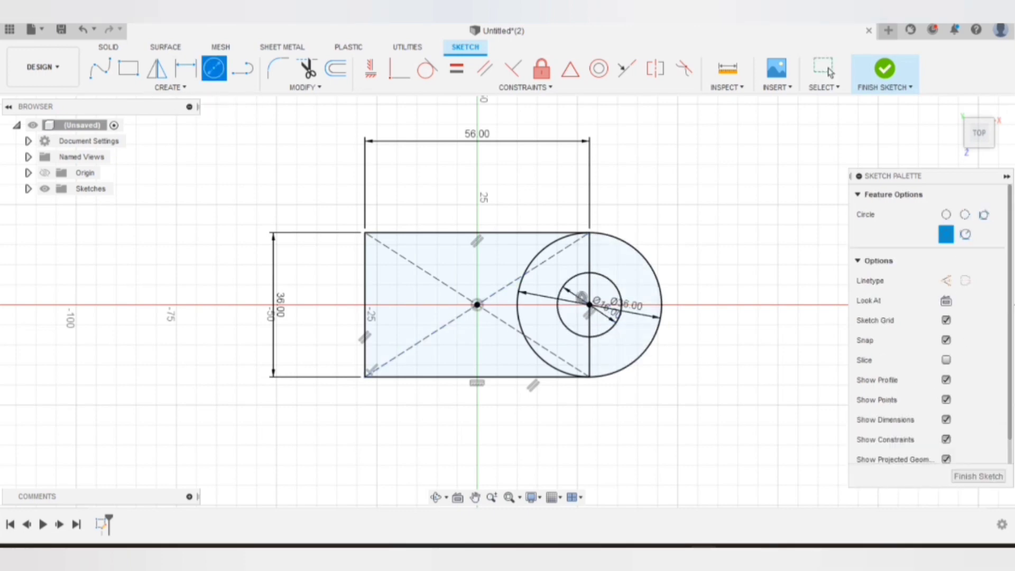
pyautogui.click(365, 305)
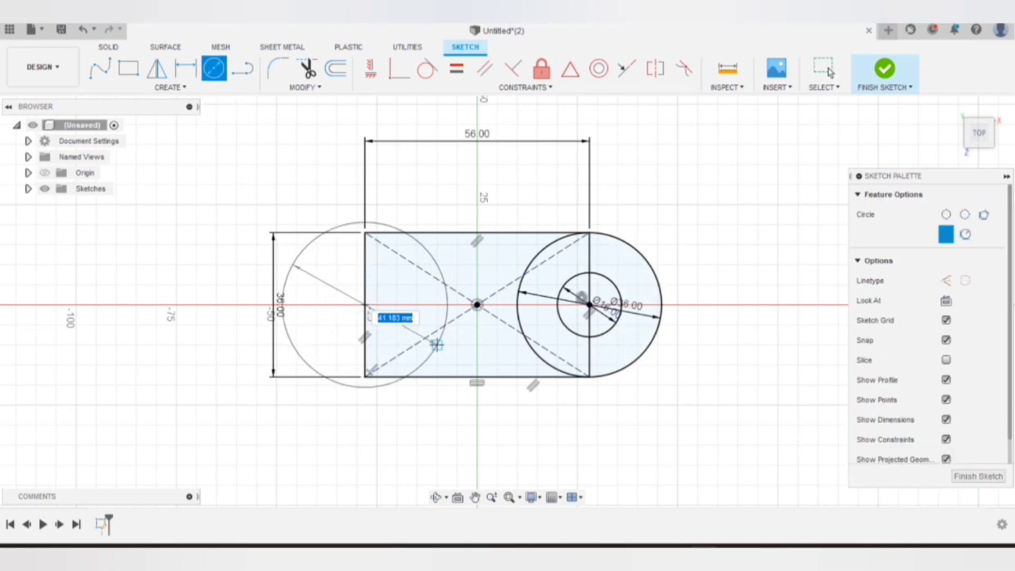
pyautogui.press('Return')
pyautogui.press('Escape')
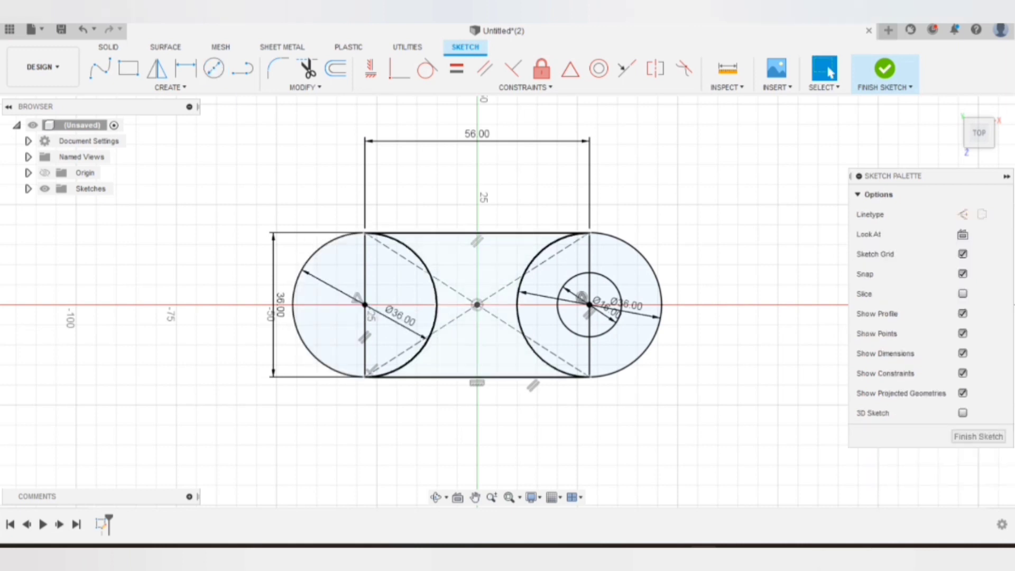
pyautogui.press('c')
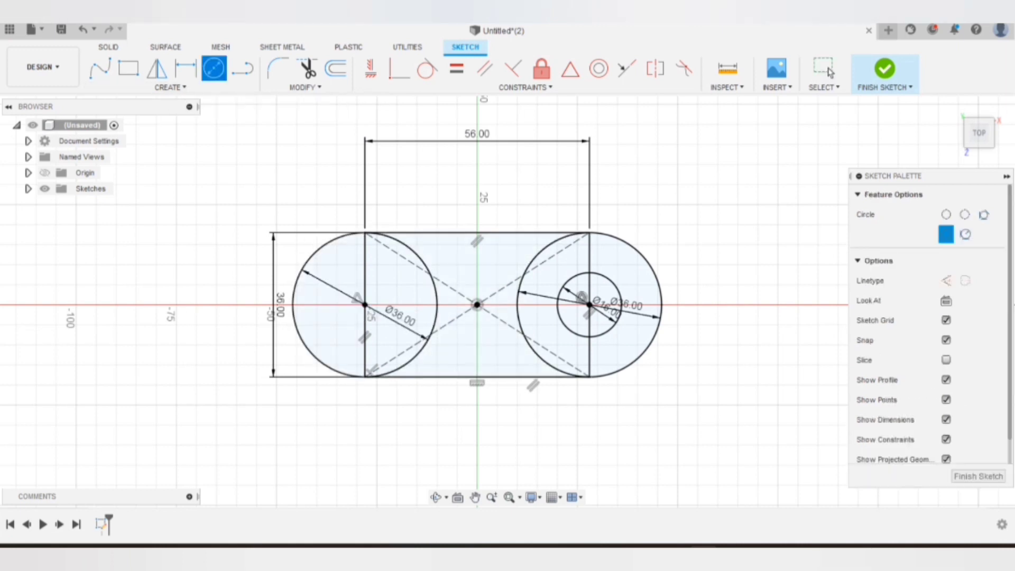
pyautogui.click(364, 304)
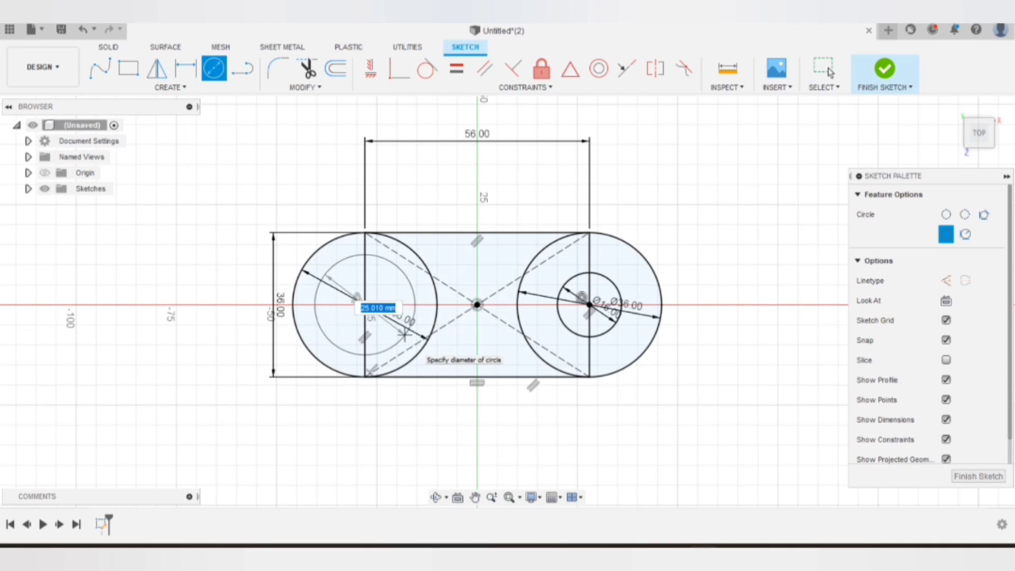
pyautogui.write('16')
pyautogui.press('Return')
pyautogui.press('Escape')
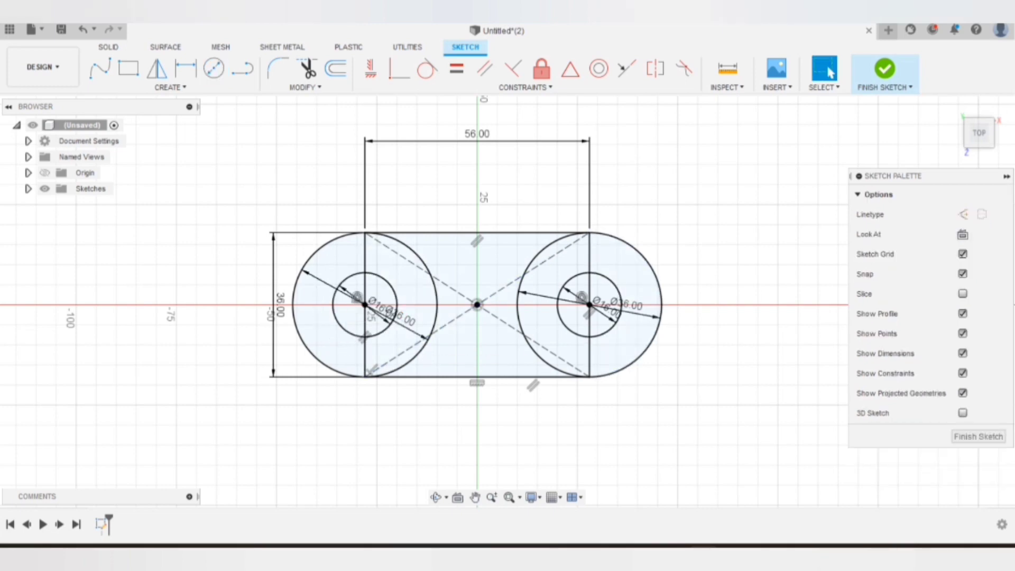
# - Hide sketch dimensions and constraints, then trim the inner arcs of both end circles
pyautogui.click(963, 353)
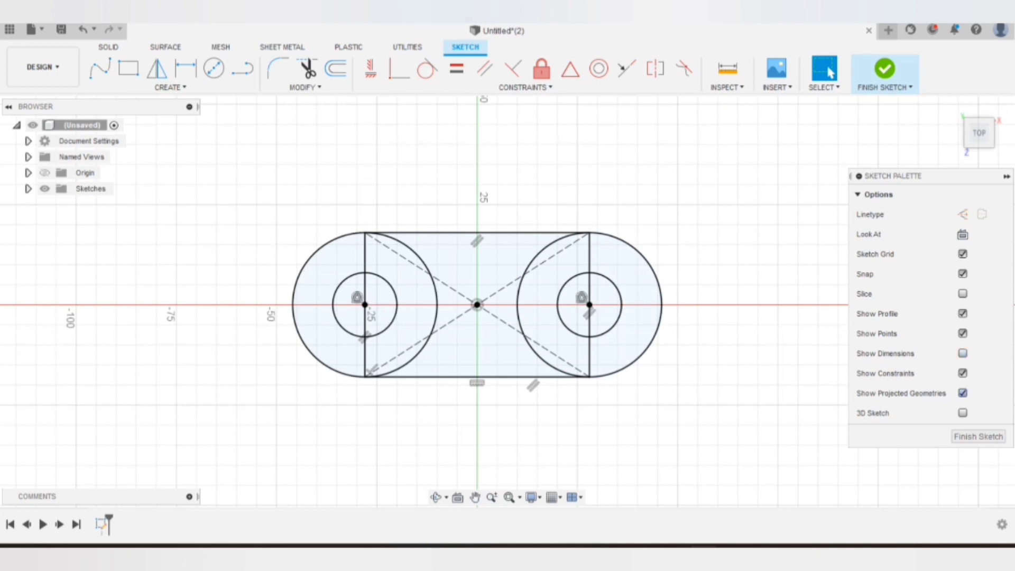
pyautogui.click(962, 373)
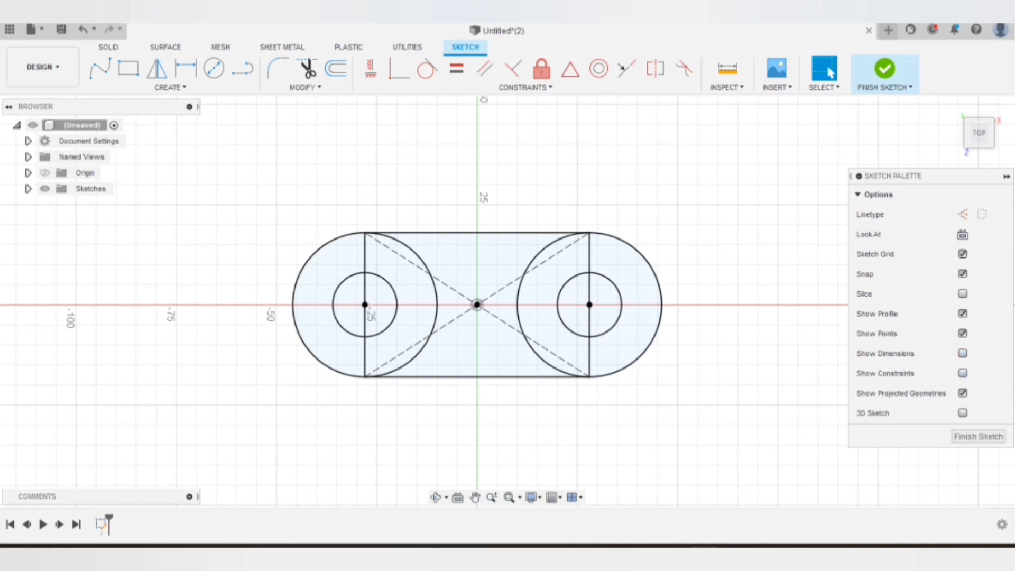
pyautogui.click(962, 214)
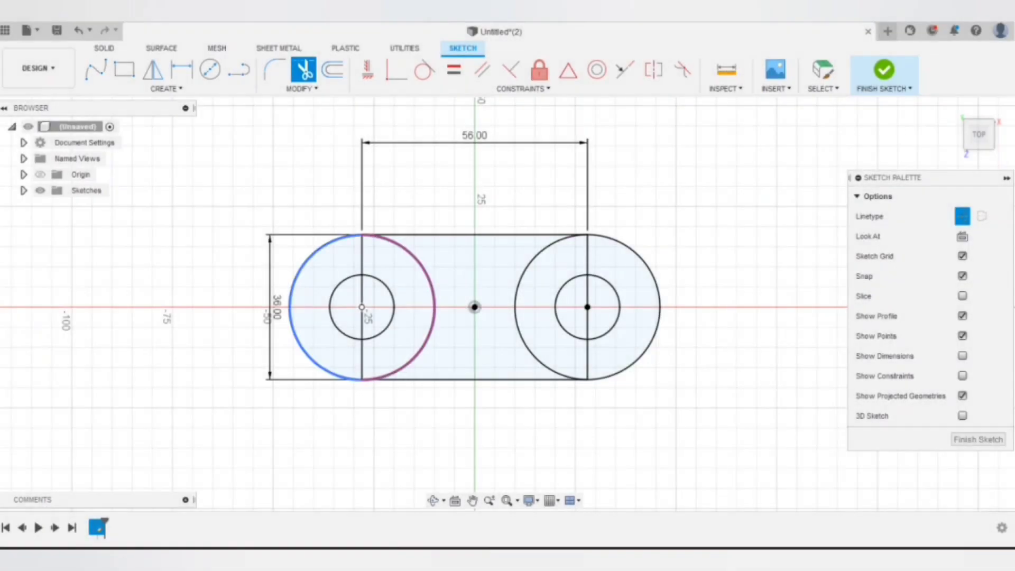
pyautogui.click(434, 306)
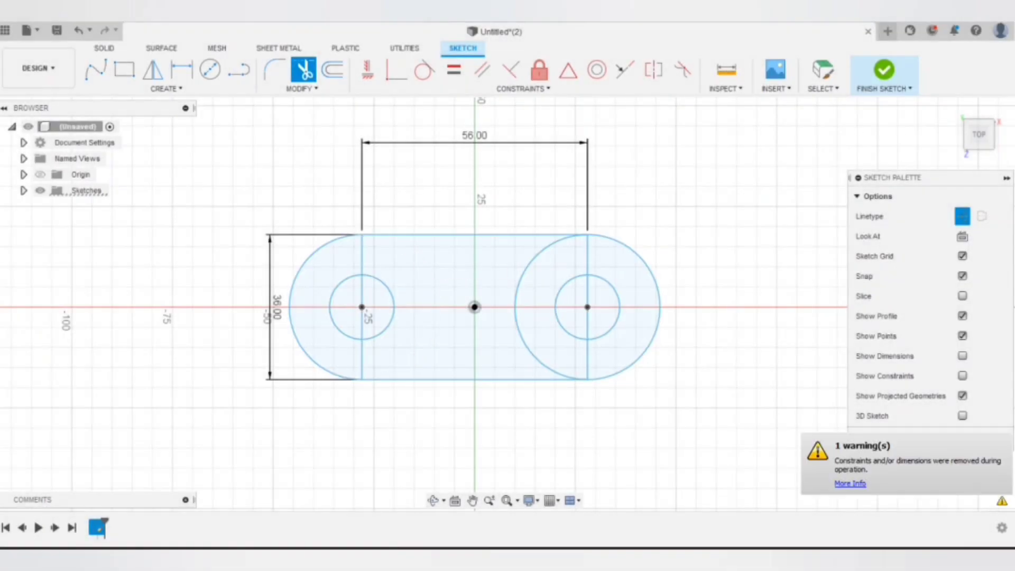
pyautogui.click(516, 306)
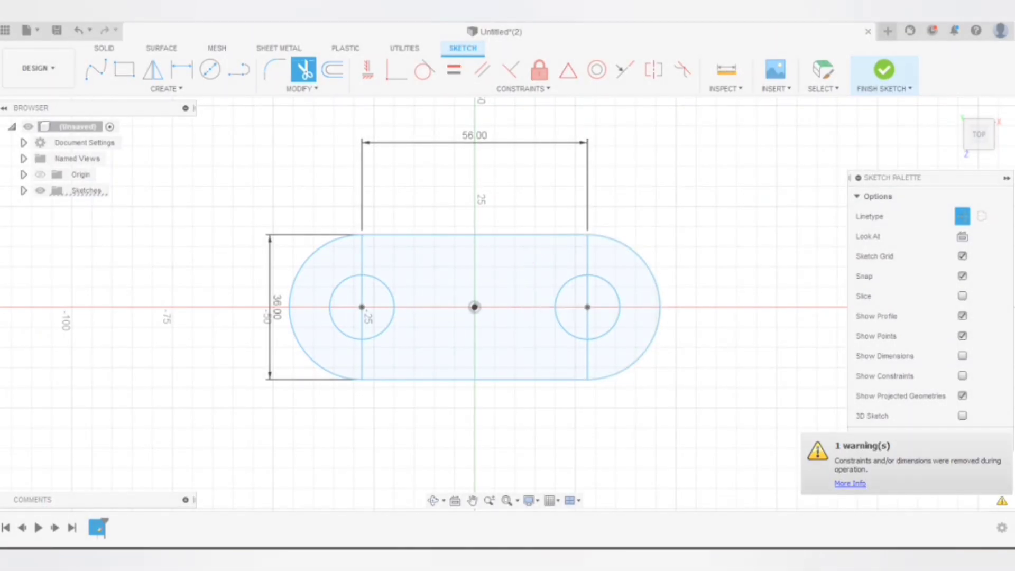
pyautogui.click(165, 88)
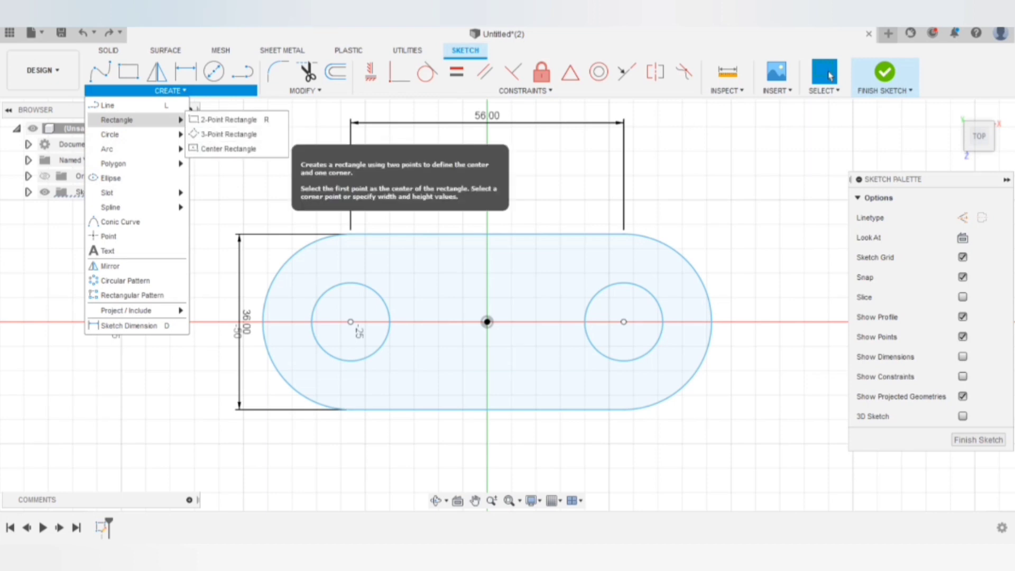
# - Draw a 12 × 36 mm centre rectangle at the origin
pyautogui.click(222, 149)
pyautogui.click(487, 322)
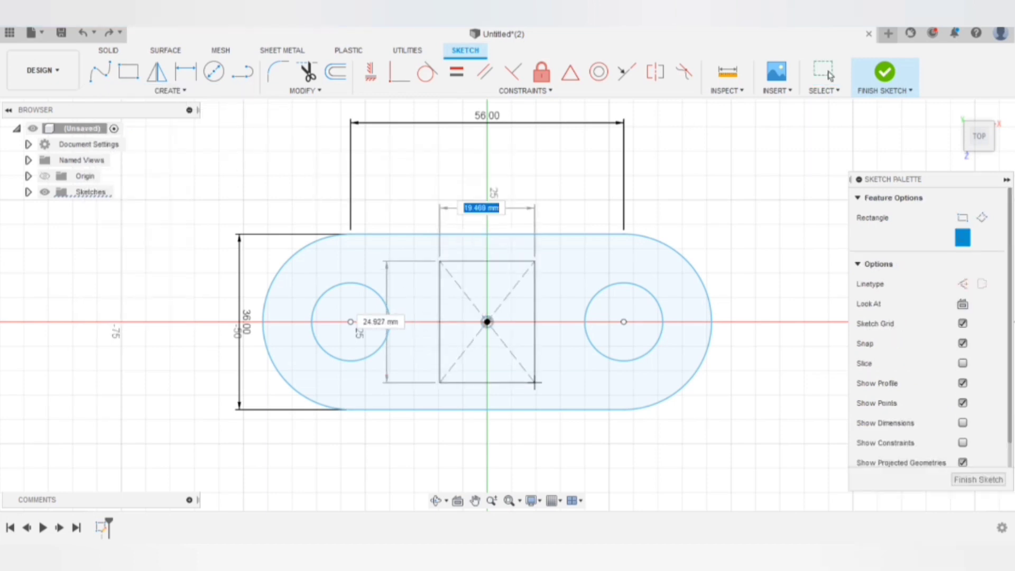
pyautogui.write('12')
pyautogui.press('Tab')
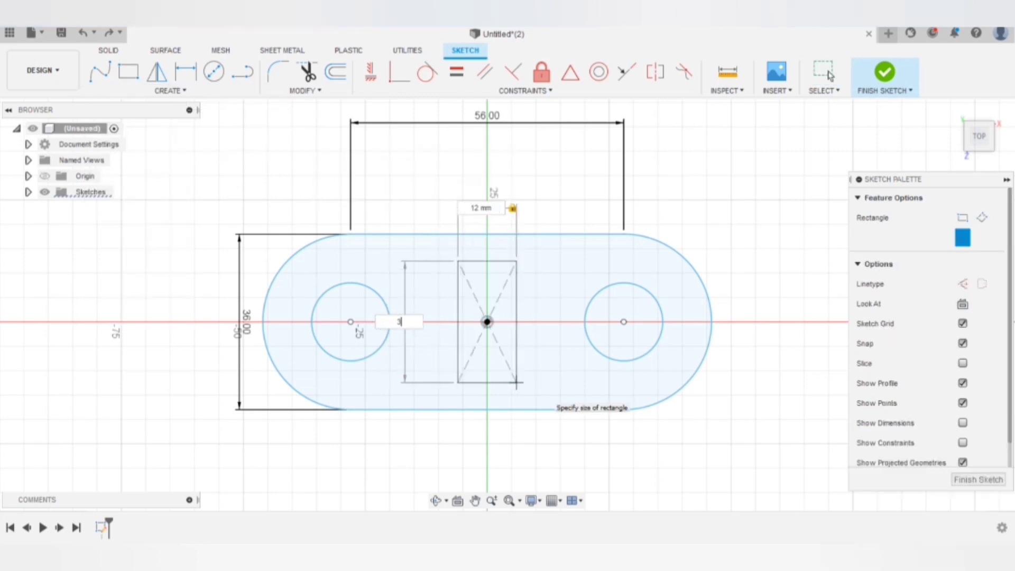
pyautogui.write('36')
pyautogui.press('Return')
pyautogui.click(830, 76)
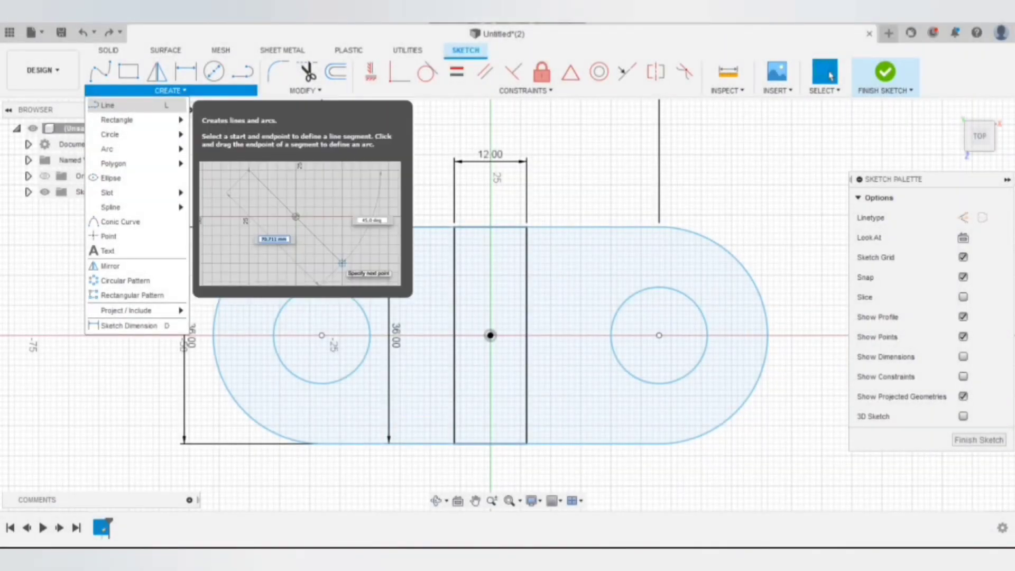
# - Draw a 5 mm line straight down from the rectangle's top-edge midpoint
pyautogui.click(179, 105)
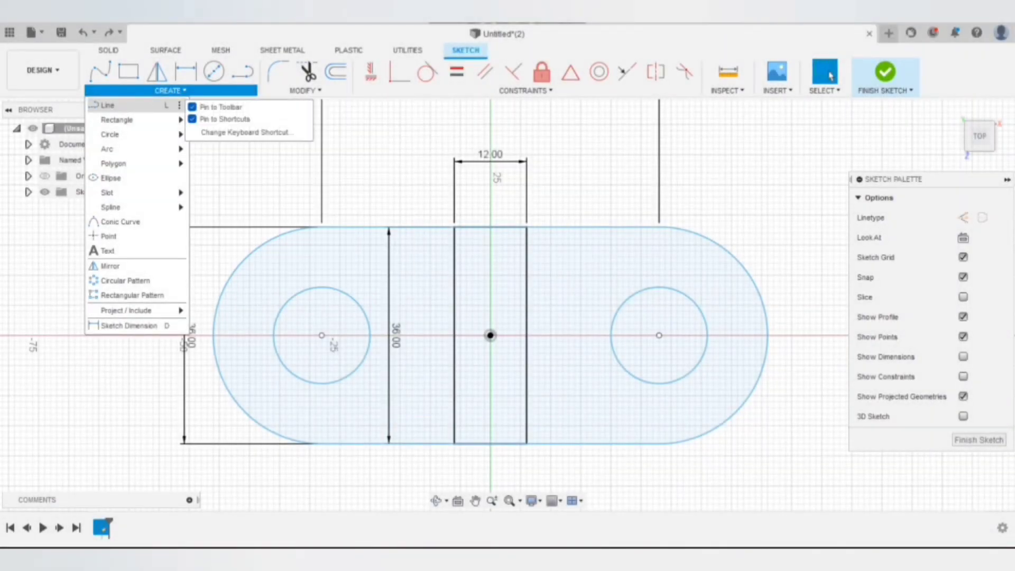
pyautogui.press('Escape')
pyautogui.press('l')
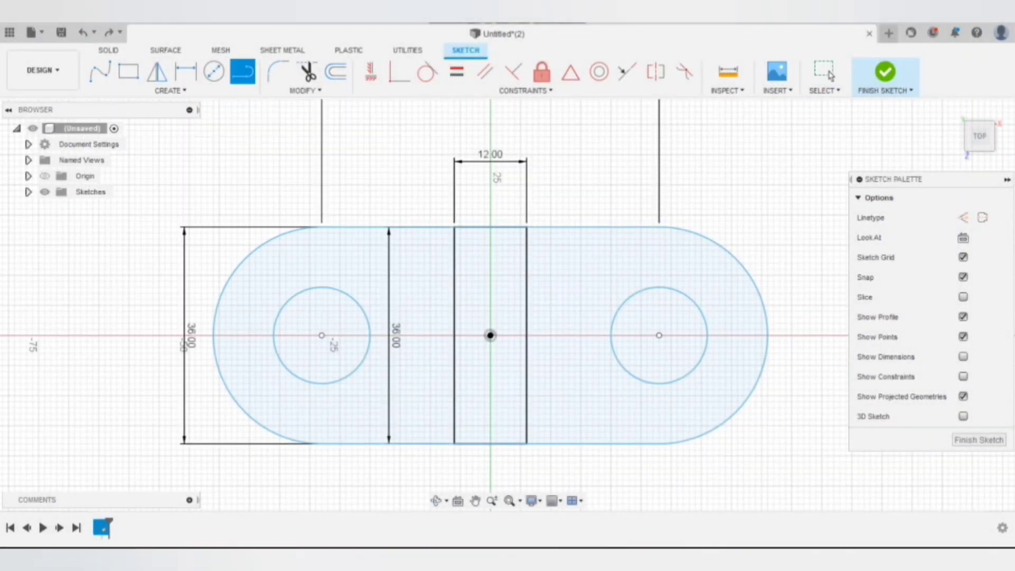
pyautogui.click(490, 228)
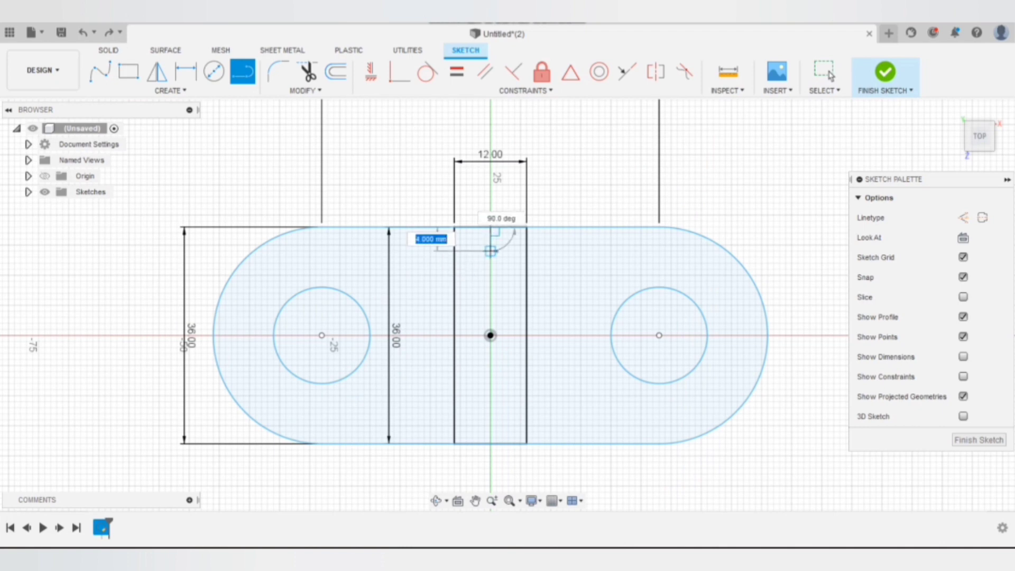
pyautogui.write('5')
pyautogui.press('Tab')
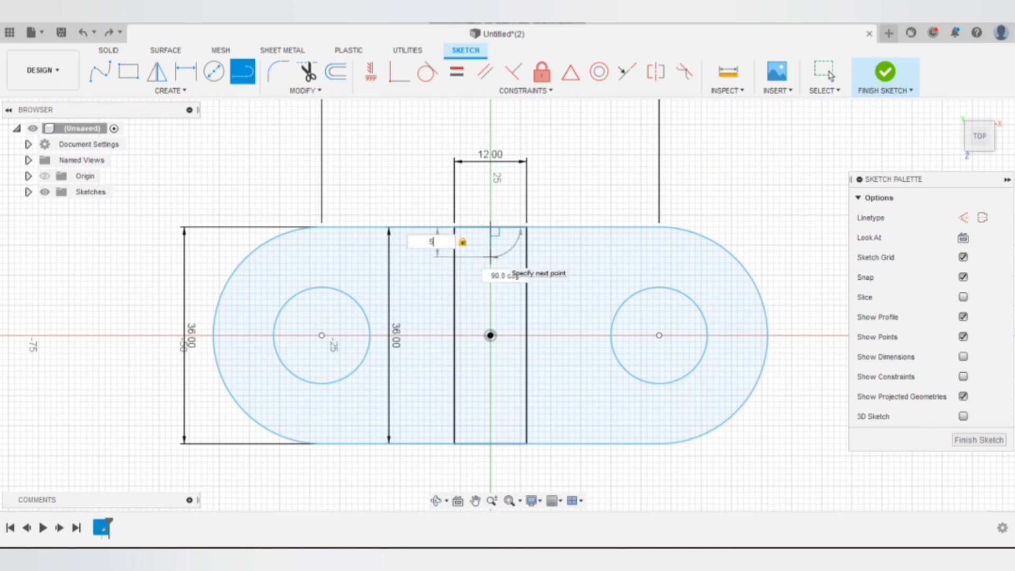
pyautogui.press('Return')
pyautogui.press('Escape')
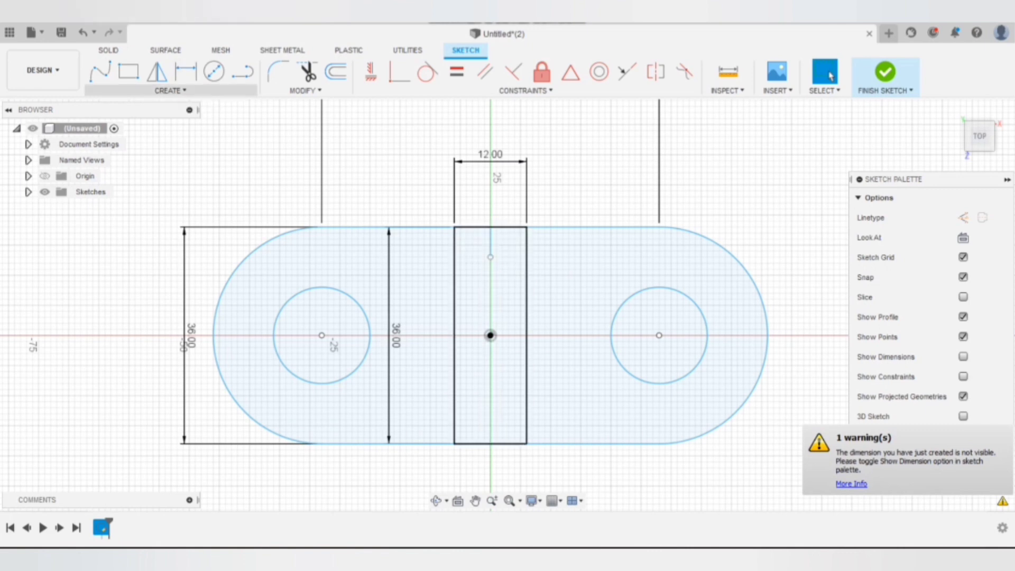
pyautogui.click(171, 90)
# - Draw a 40 × 10 mm centre rectangle on the 5 mm line's lower endpoint
pyautogui.click(228, 149)
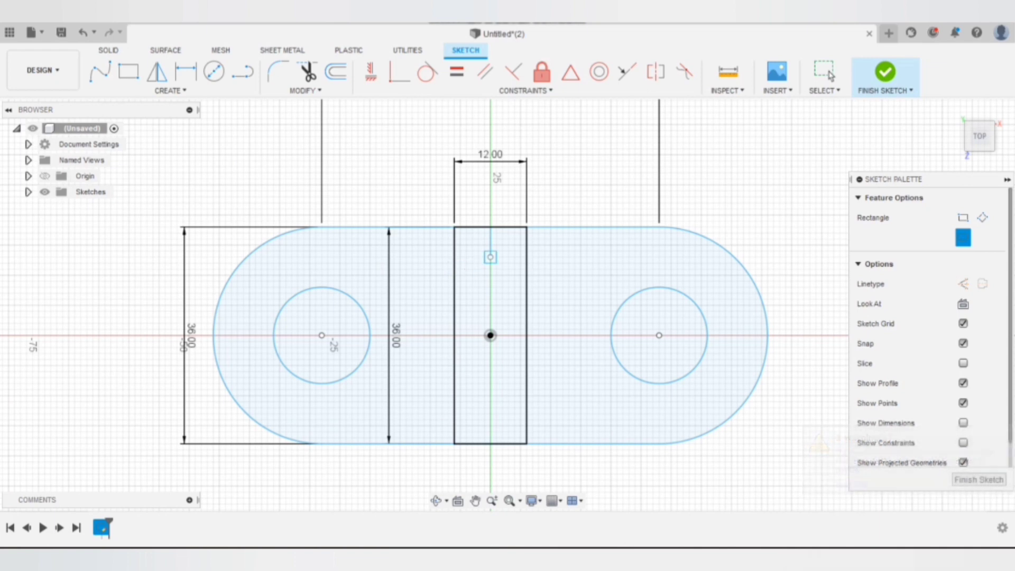
pyautogui.click(490, 257)
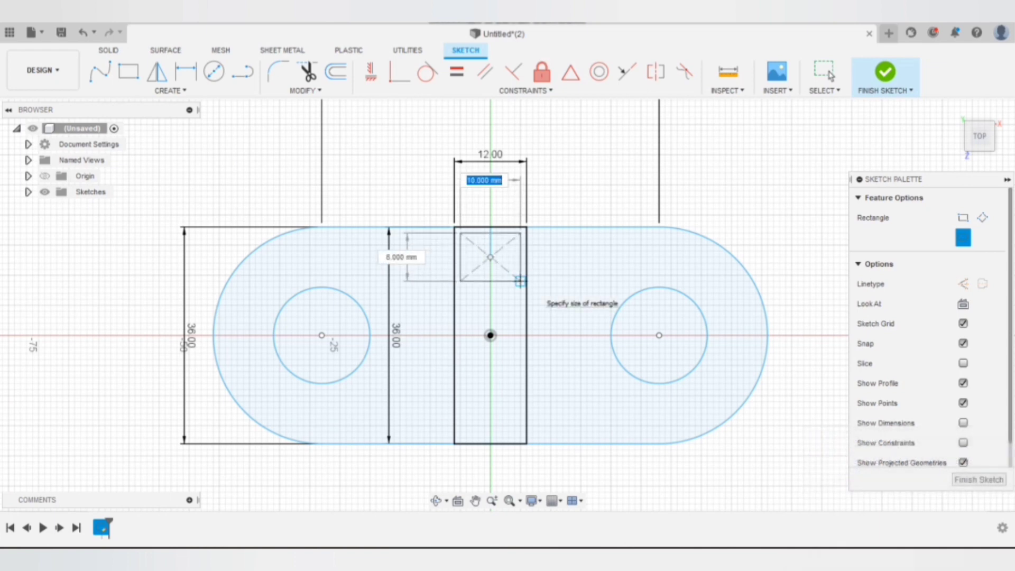
pyautogui.write('4')
pyautogui.write('0')
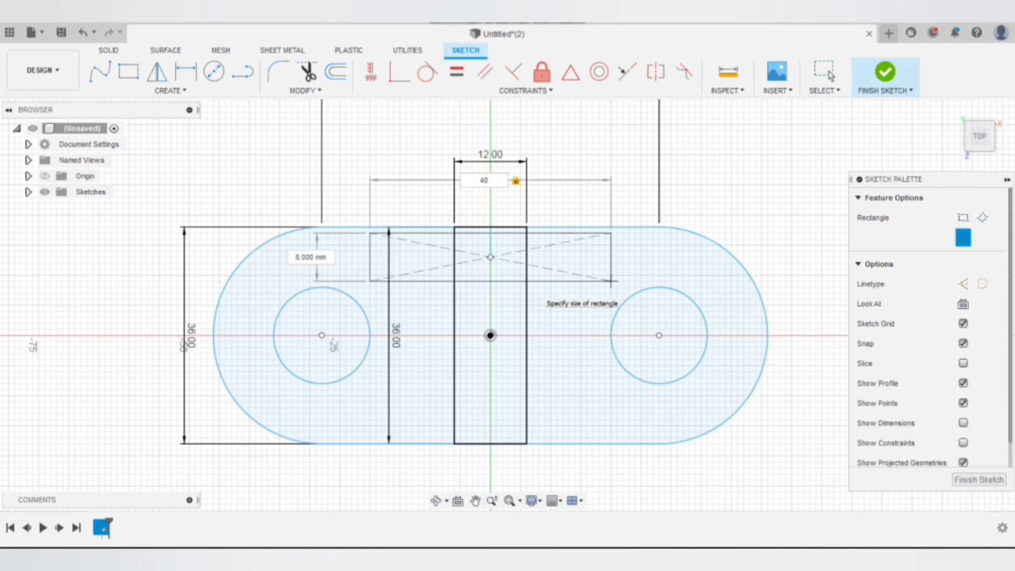
pyautogui.press('Tab')
pyautogui.write('0')
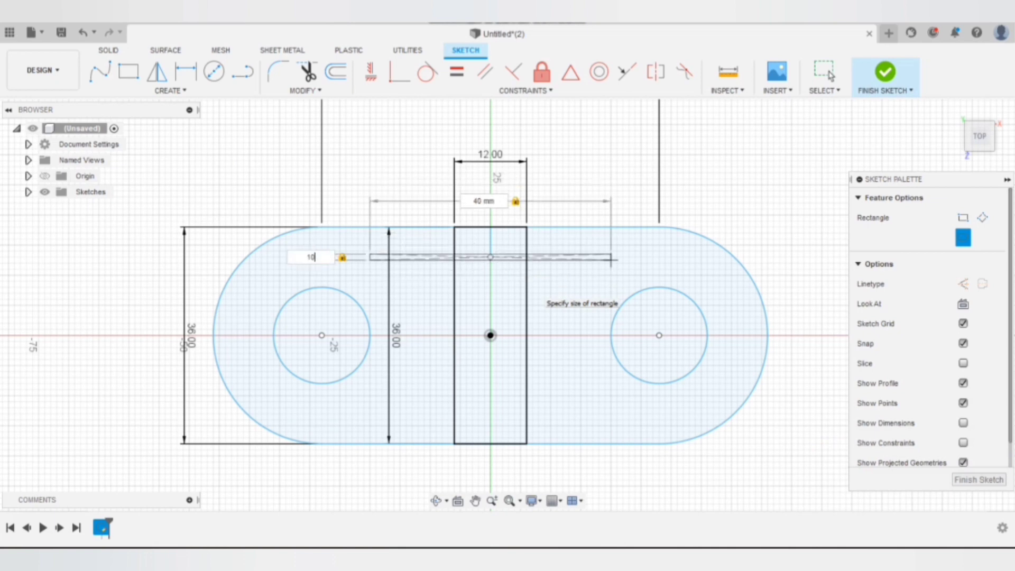
pyautogui.press('Return')
pyautogui.click(830, 75)
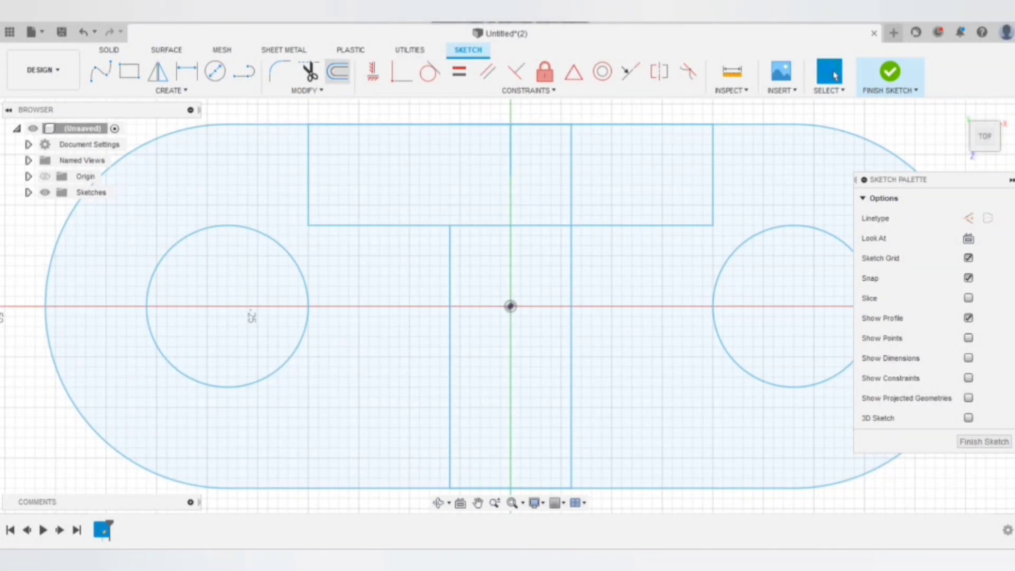
pyautogui.click(308, 72)
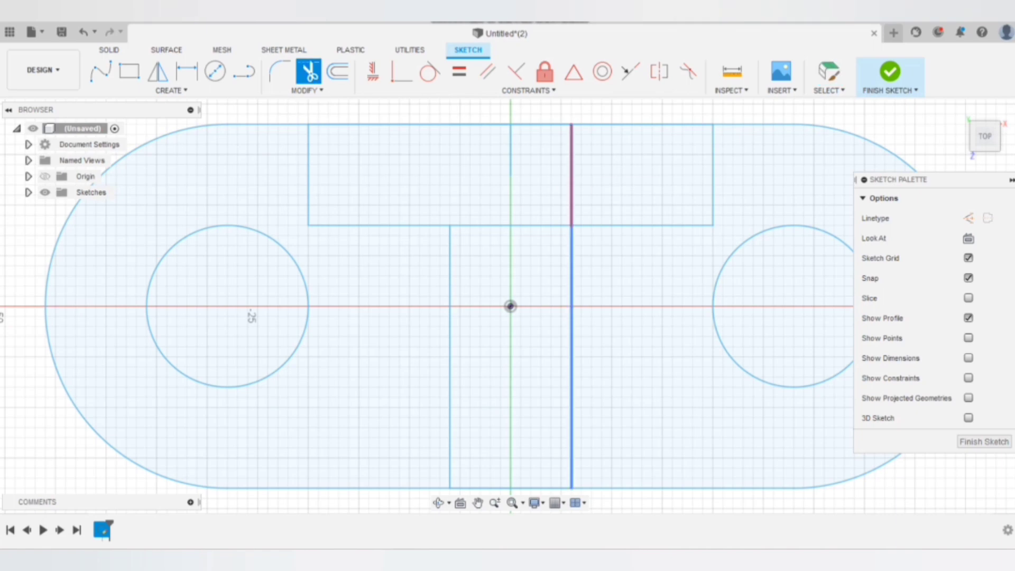
# - Trim the two leftover vertical lines inside the top rectangle and finish the sketch
pyautogui.click(572, 344)
pyautogui.click(510, 150)
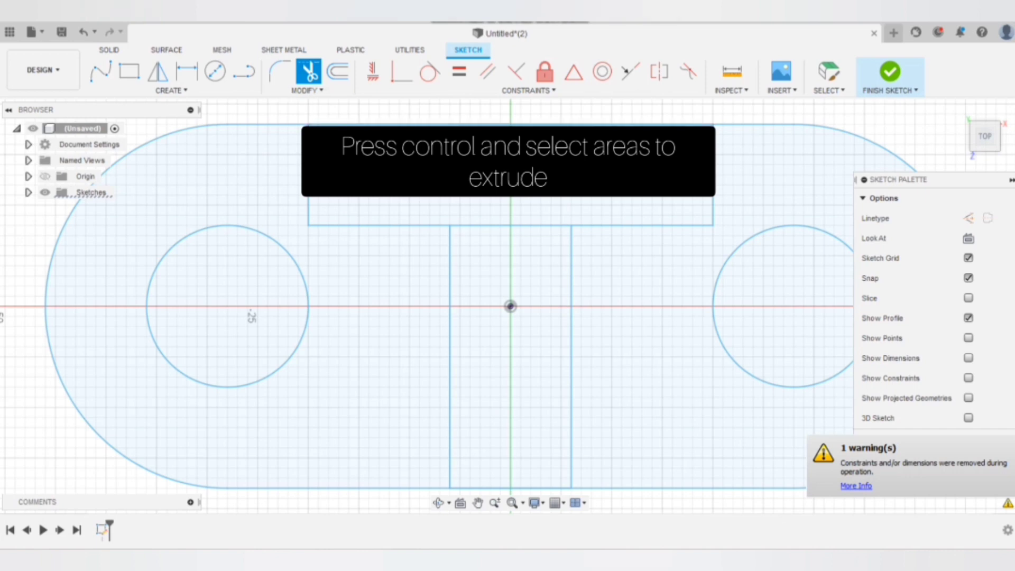
pyautogui.click(889, 72)
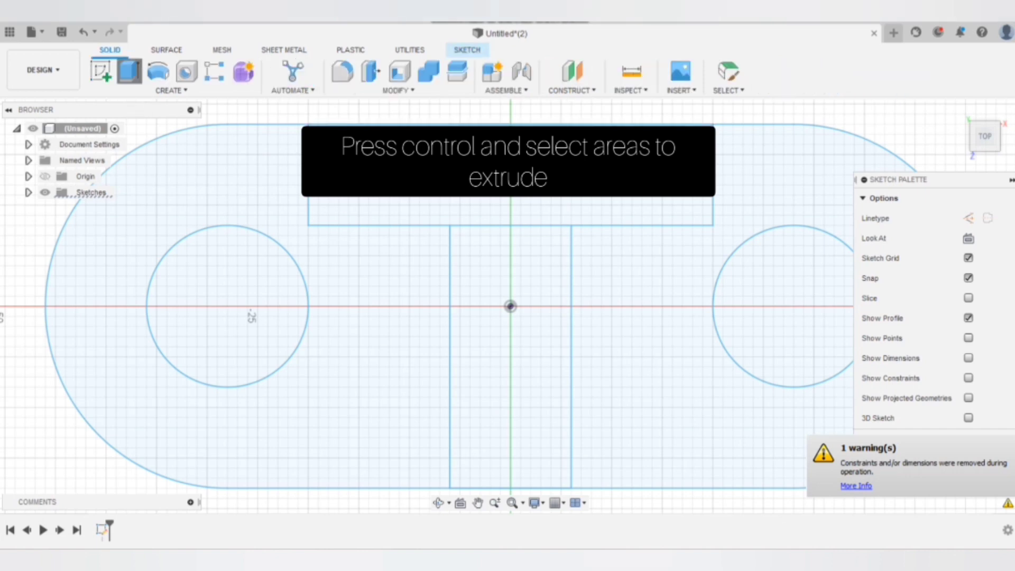
# - Extrude both end profiles and the middle strip 8 mm into a solid
pyautogui.click(130, 71)
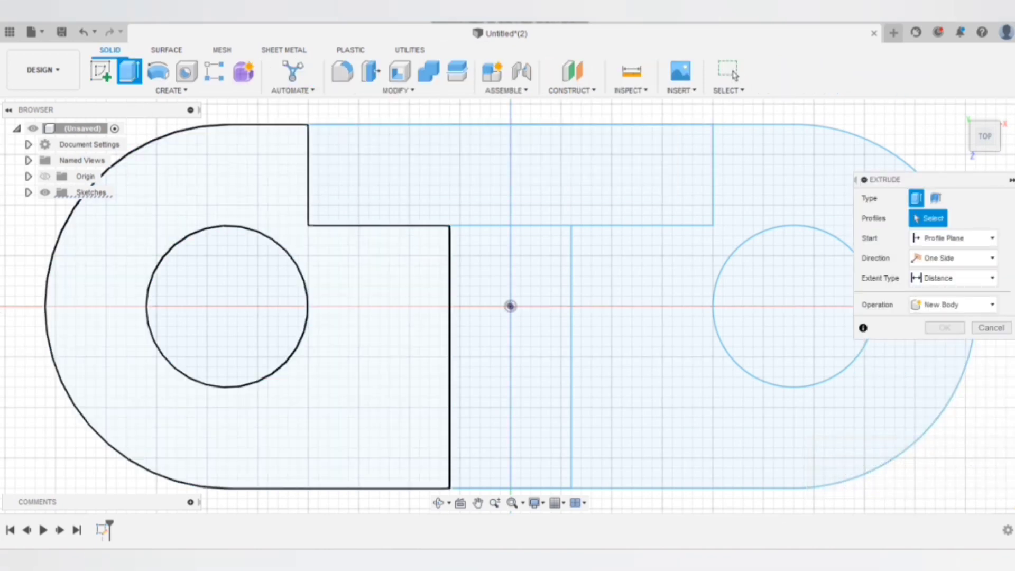
pyautogui.click(380, 338)
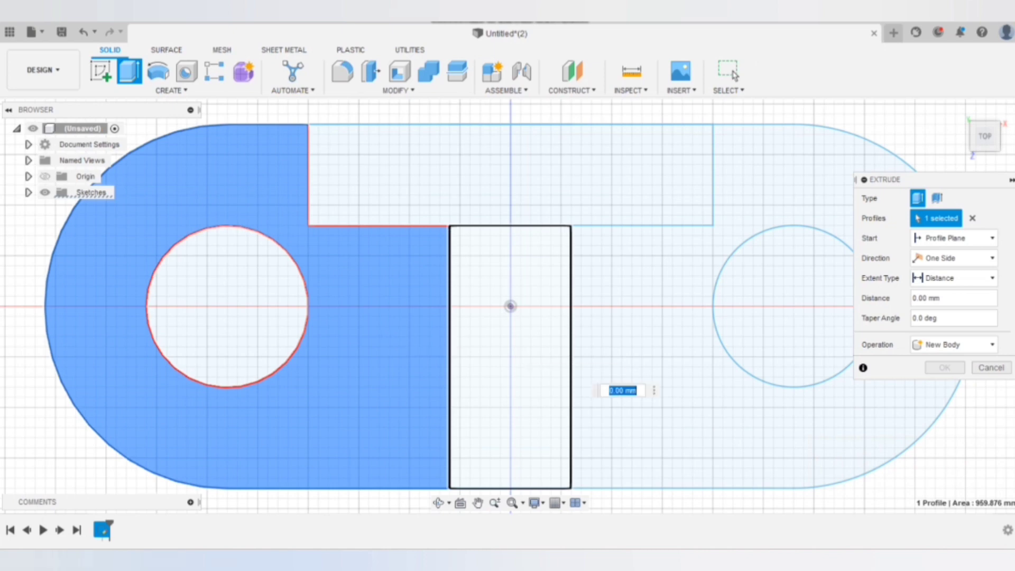
pyautogui.keyDown('ctrl'); pyautogui.click(510, 370); pyautogui.keyUp('ctrl')
pyautogui.keyDown('ctrl'); pyautogui.click(661, 402); pyautogui.keyUp('ctrl')
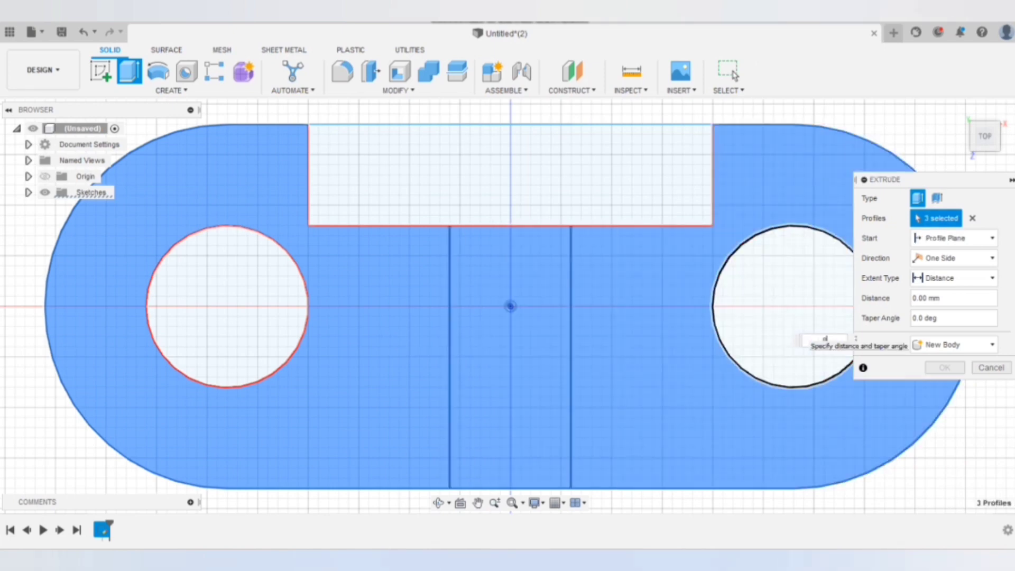
pyautogui.write('8')
pyautogui.press('Return')
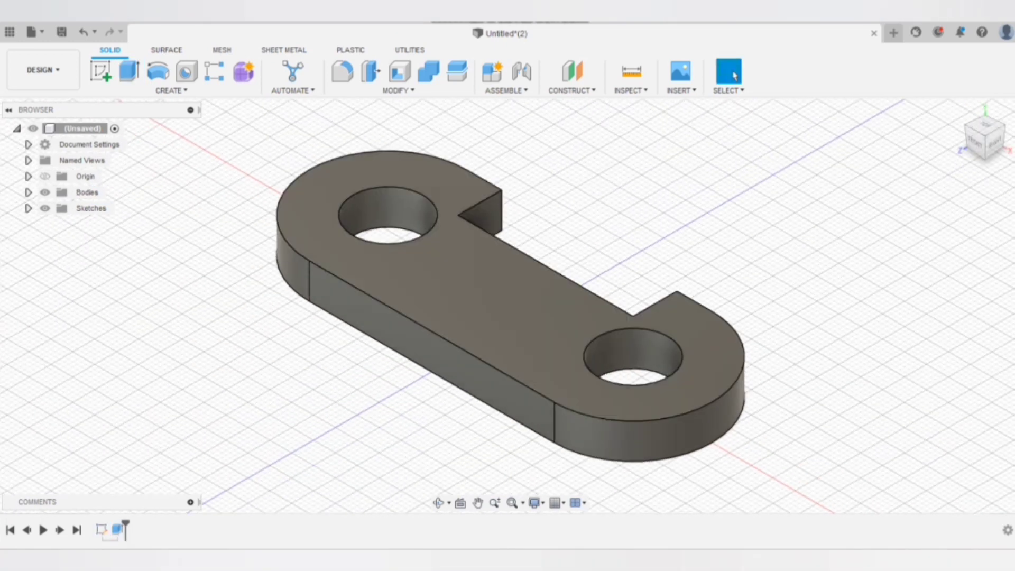
# - Show the sketch, hide the body, and cut the middle rectangle profile out of the plate
pyautogui.click(28, 208)
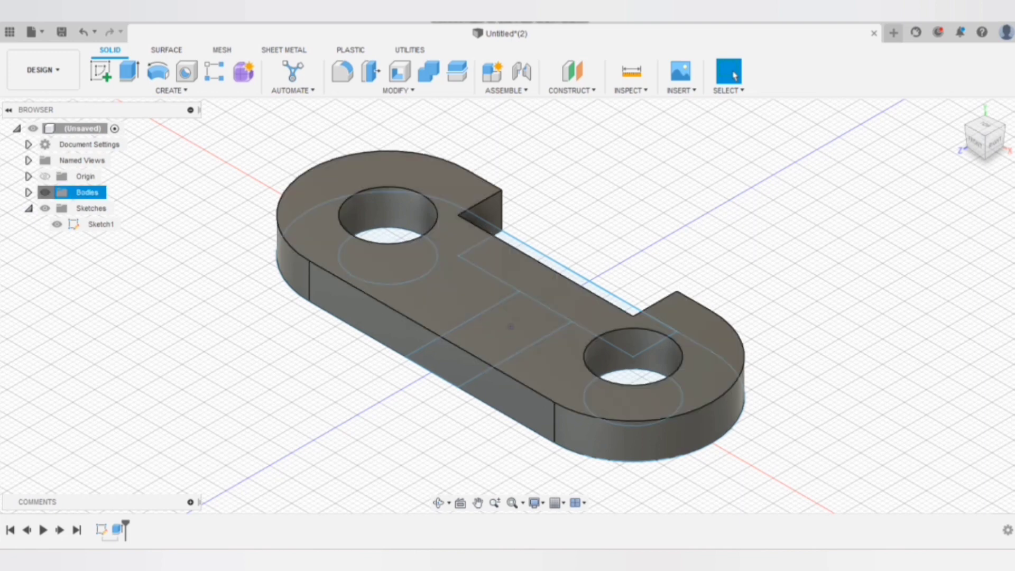
pyautogui.click(45, 193)
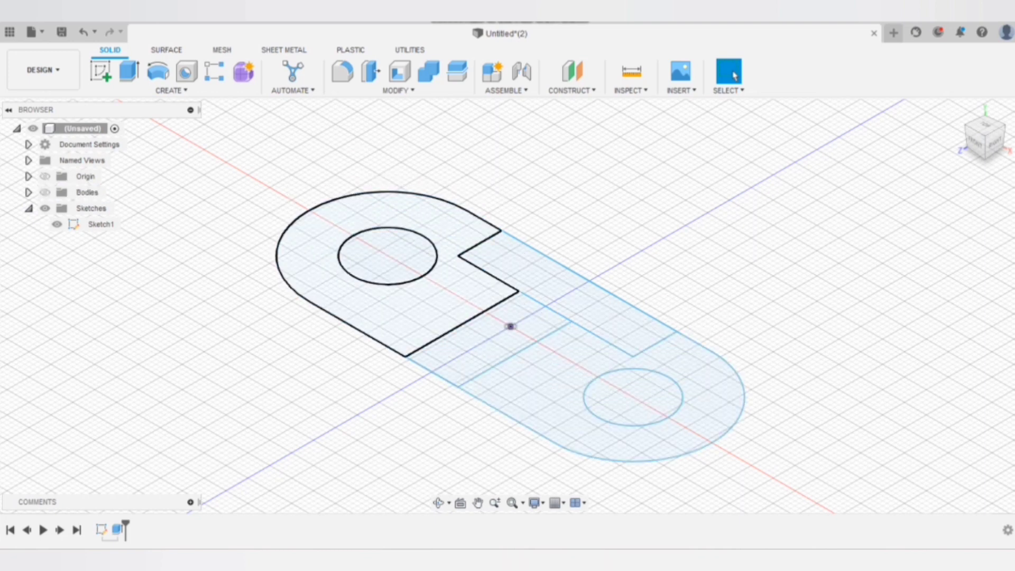
pyautogui.click(510, 326)
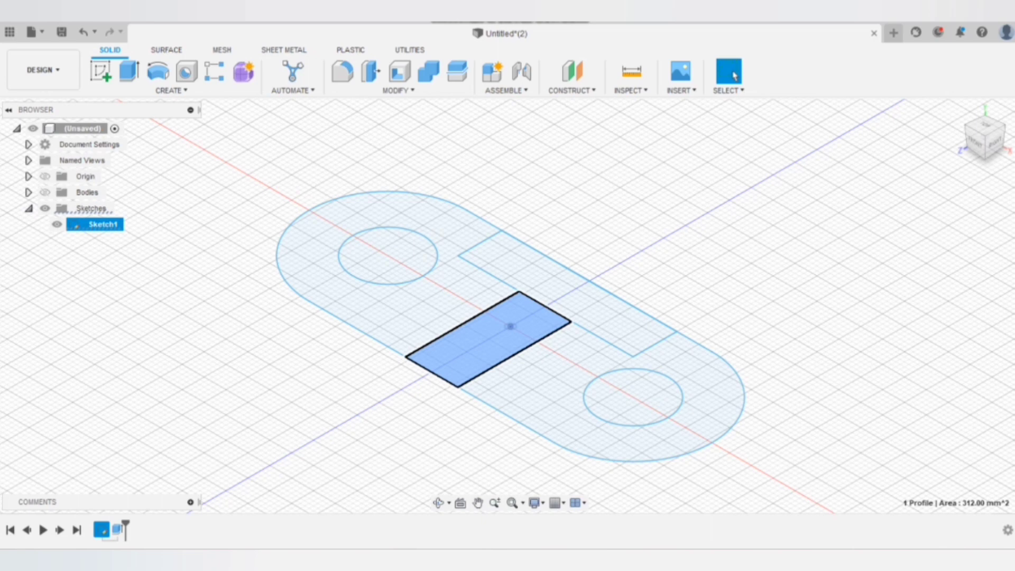
pyautogui.press('e')
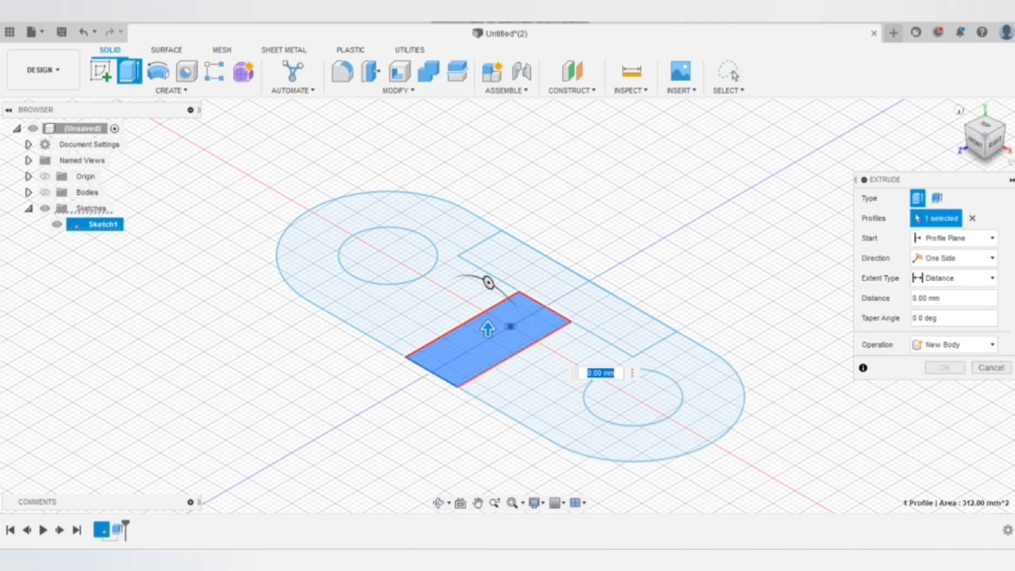
pyautogui.write('42')
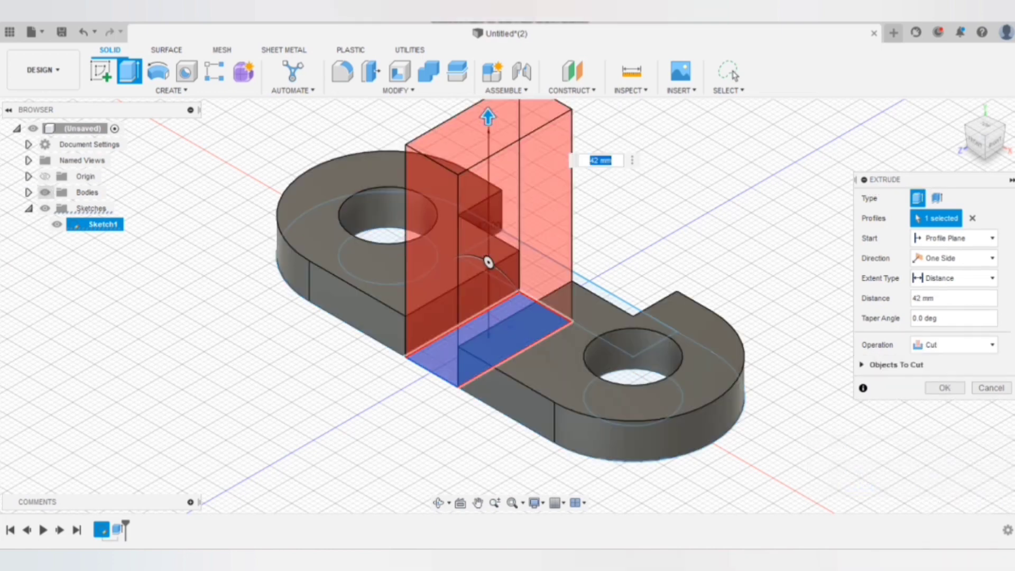
pyautogui.write('1')
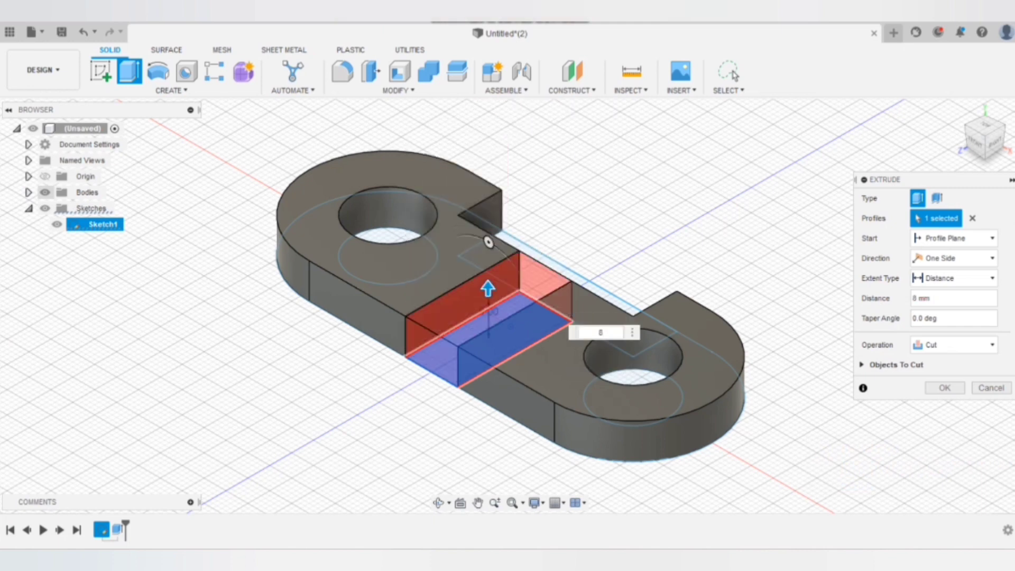
pyautogui.press('Return')
# - Extrude the middle rectangle again as a tall upright block, viewed from the opposite side
pyautogui.click(510, 326)
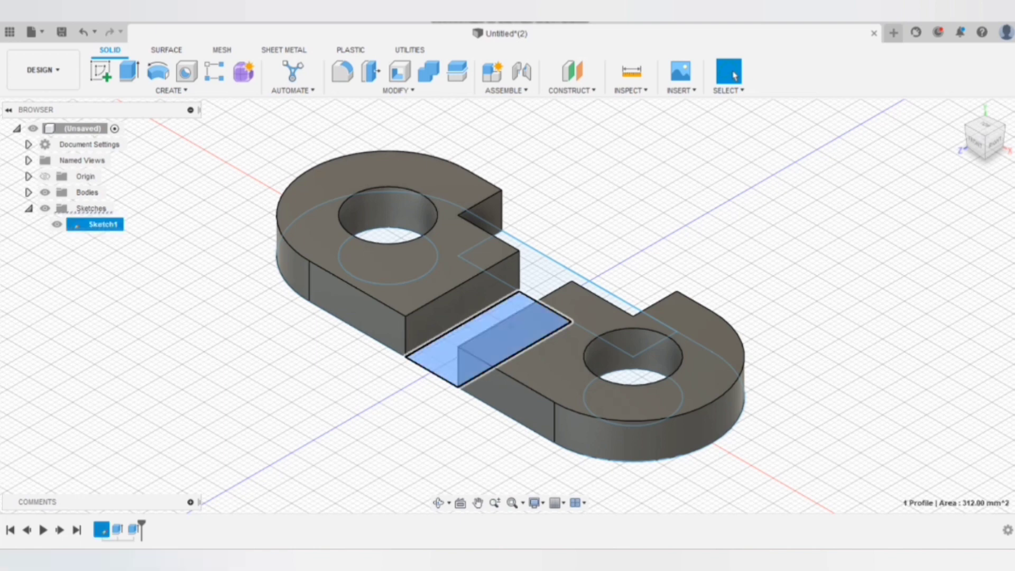
pyautogui.press('e')
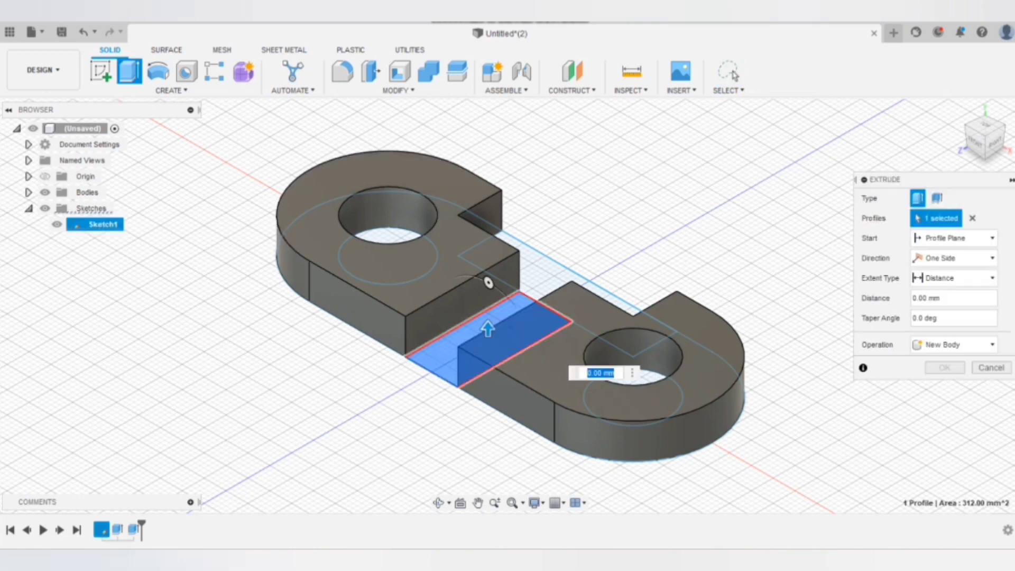
pyautogui.press('Return')
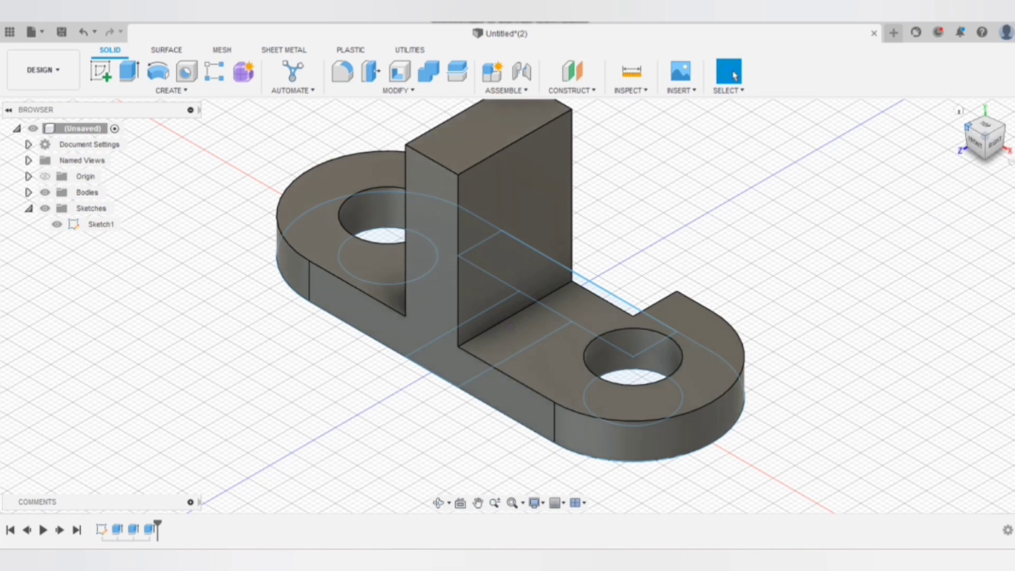
pyautogui.keyDown('shift'); pyautogui.moveTo(510, 326); pyautogui.dragTo(418, 296, button='middle'); pyautogui.keyUp('shift')
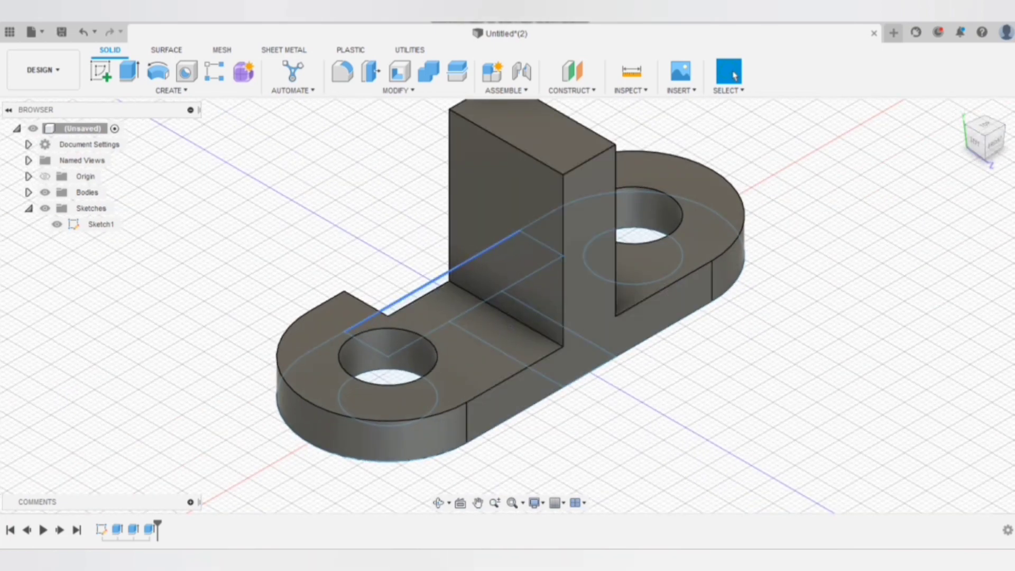
# - Extrude the rectangular strip along the base edge 42 mm upward as a joined wall
pyautogui.click(984, 144)
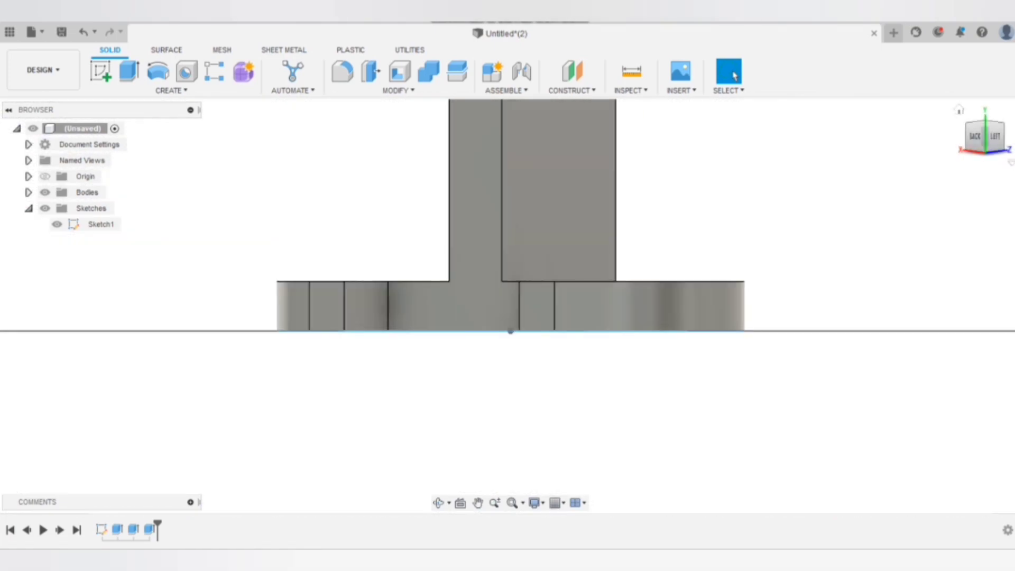
pyautogui.keyDown('shift'); pyautogui.moveTo(510, 332); pyautogui.dragTo(455, 359, button='middle'); pyautogui.keyUp('shift')
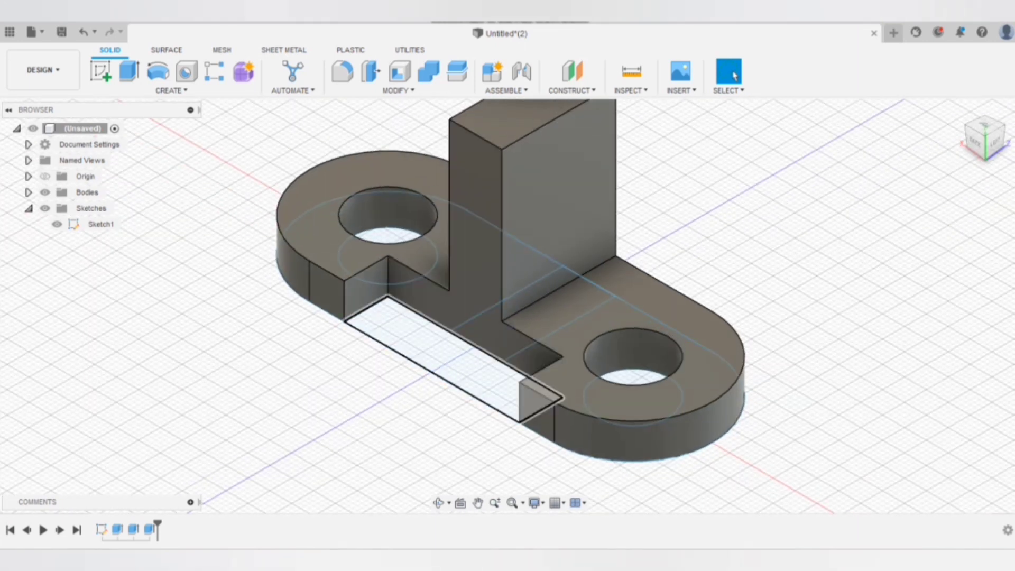
pyautogui.click(449, 360)
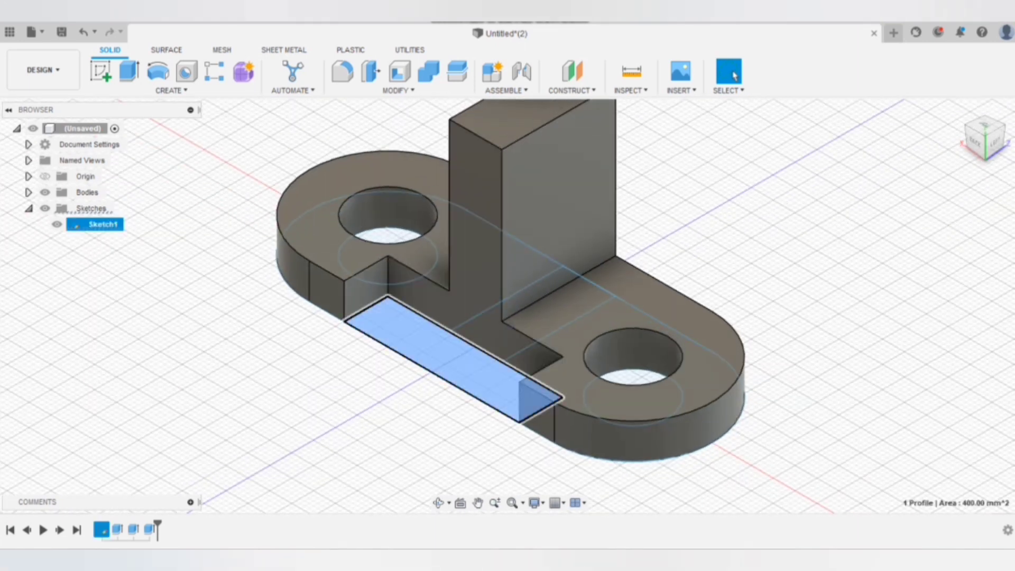
pyautogui.press('e')
pyautogui.write('4')
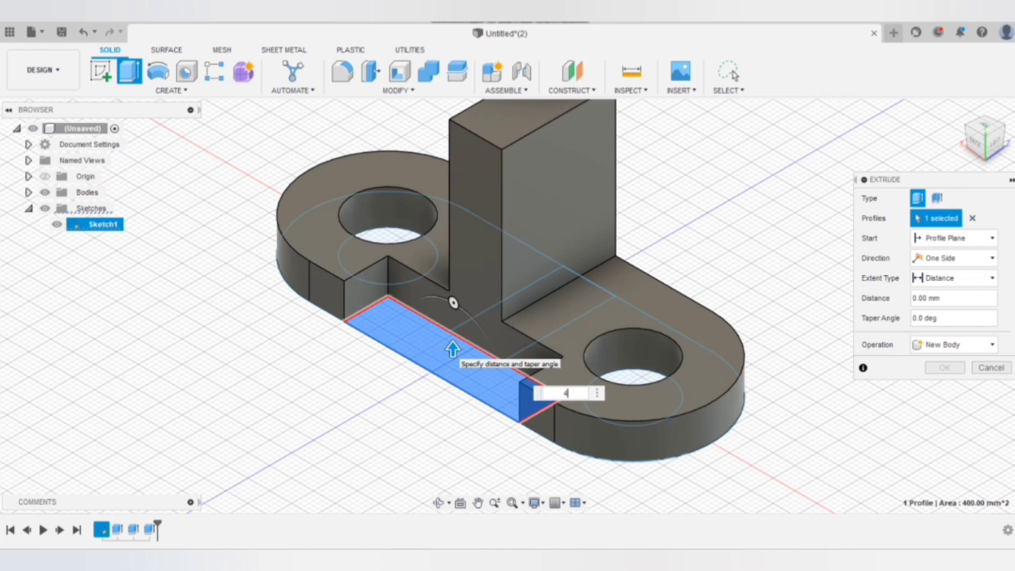
pyautogui.write('2')
pyautogui.press('Return')
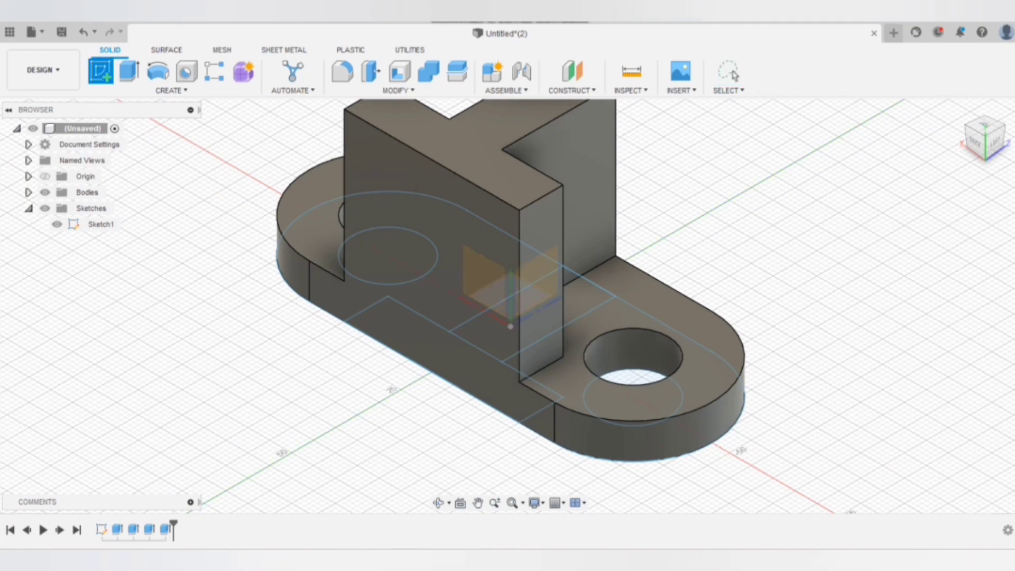
# - Sketch a corner-to-corner diagonal line on the wall's side face
pyautogui.click(510, 317)
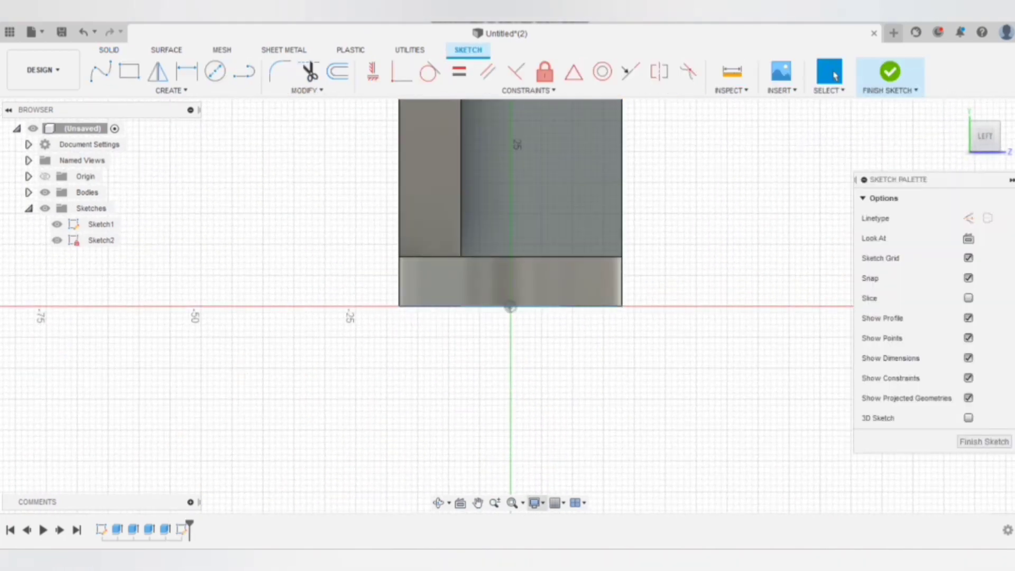
pyautogui.click(512, 502)
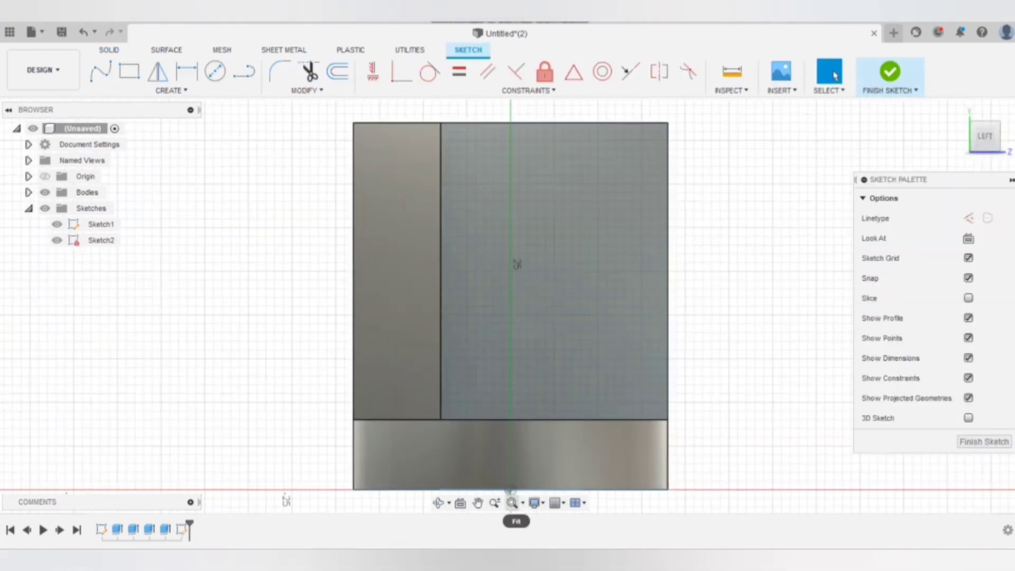
pyautogui.click(243, 72)
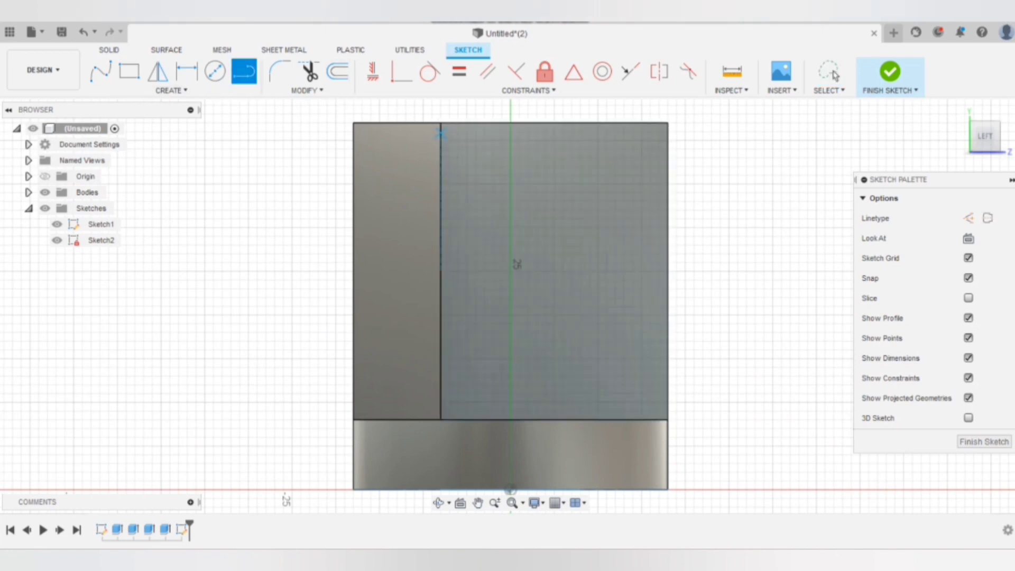
pyautogui.click(440, 123)
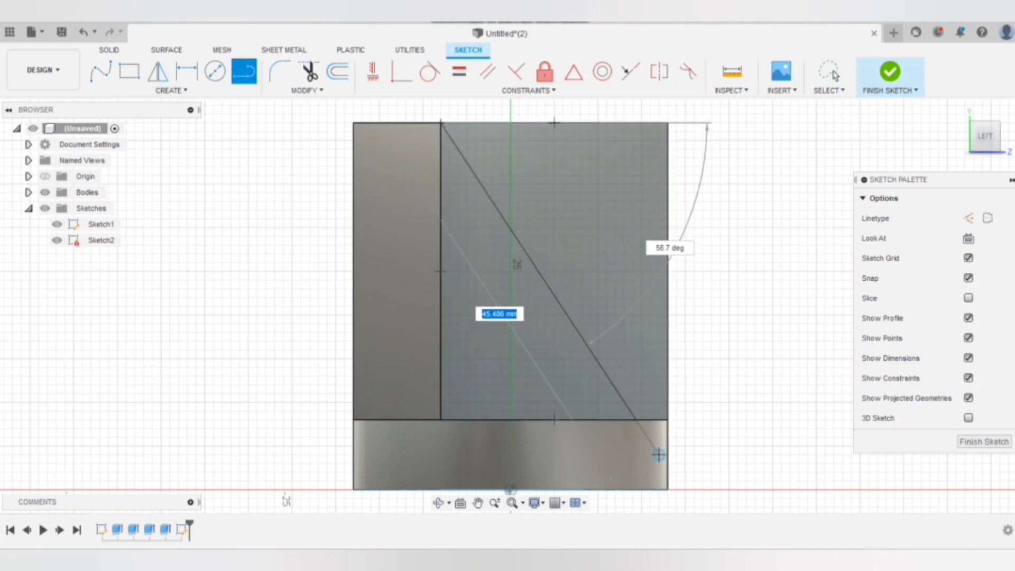
pyautogui.click(667, 420)
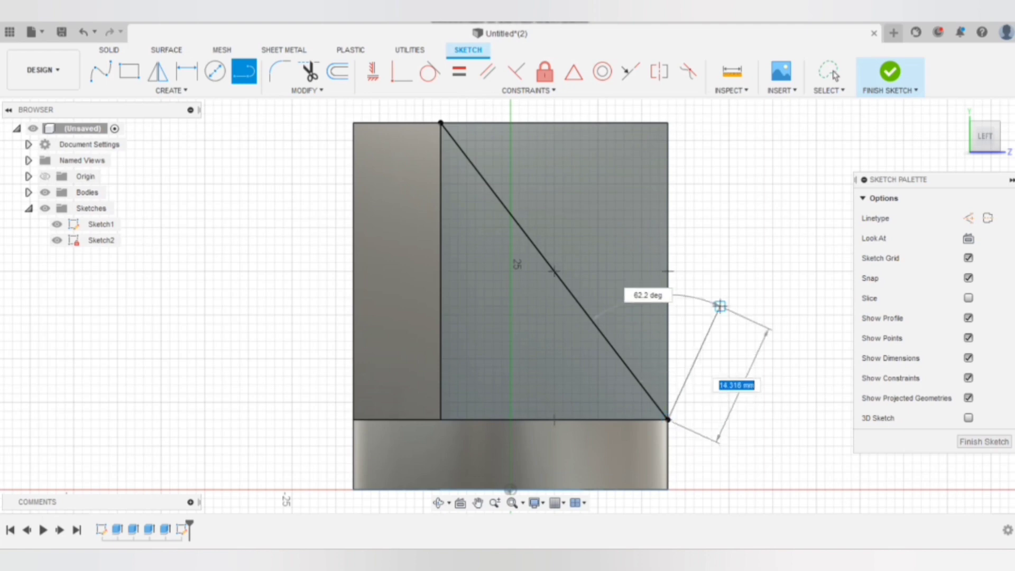
pyautogui.click(828, 73)
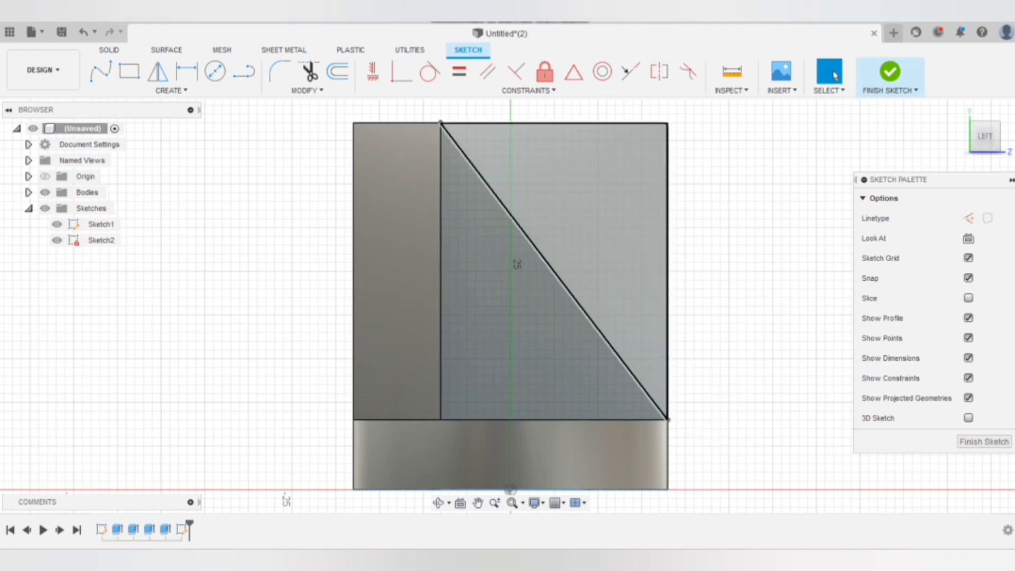
# - Cut the triangle profile above the diagonal 10 mm into the wall
pyautogui.click(607, 212)
pyautogui.press('e')
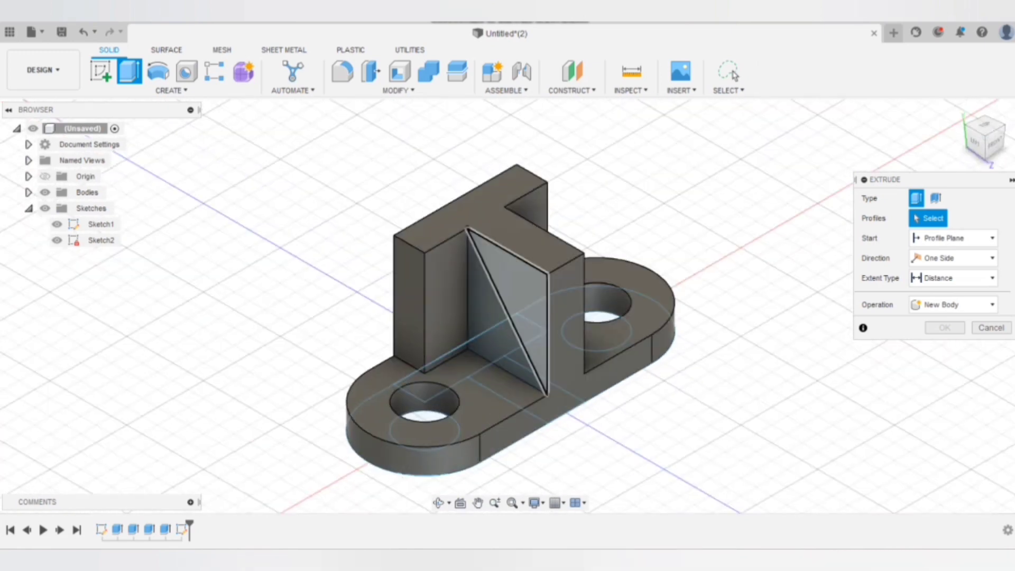
pyautogui.click(521, 299)
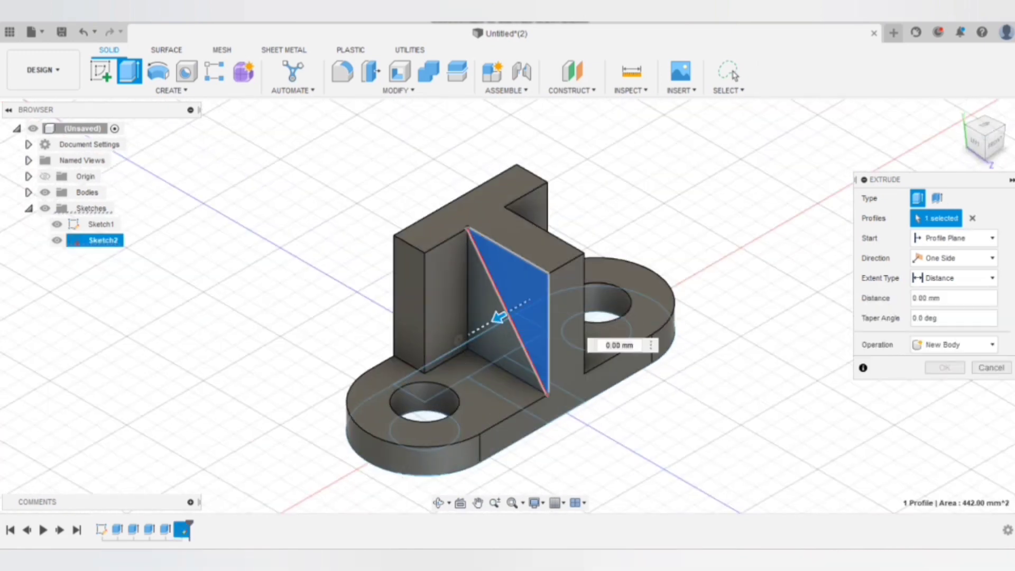
pyautogui.moveTo(498, 317); pyautogui.dragTo(561, 279)
pyautogui.press('Return')
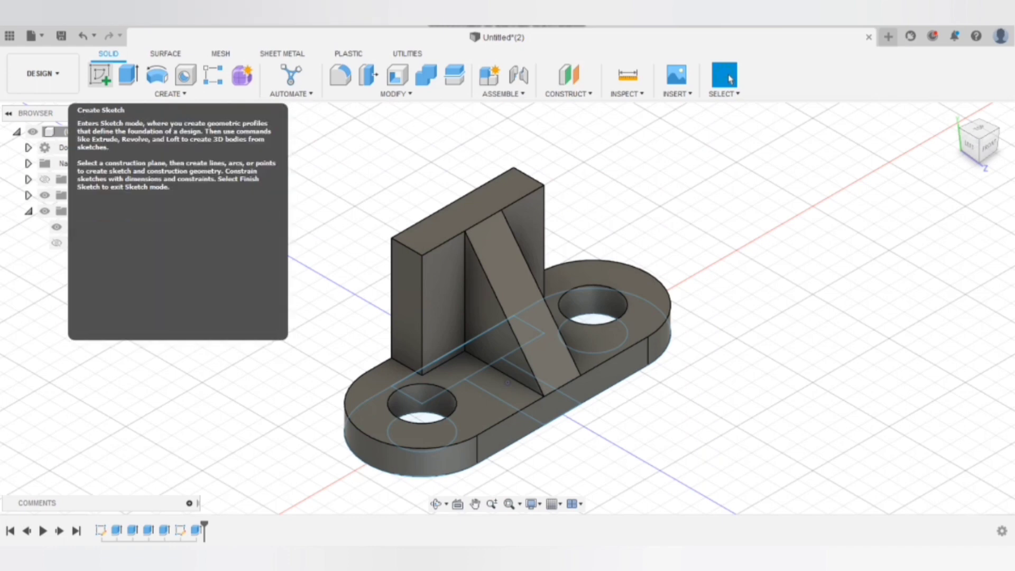
# - Start a sketch on the top plane and draw a 32 mm vertical line
pyautogui.click(100, 75)
pyautogui.click(550, 349)
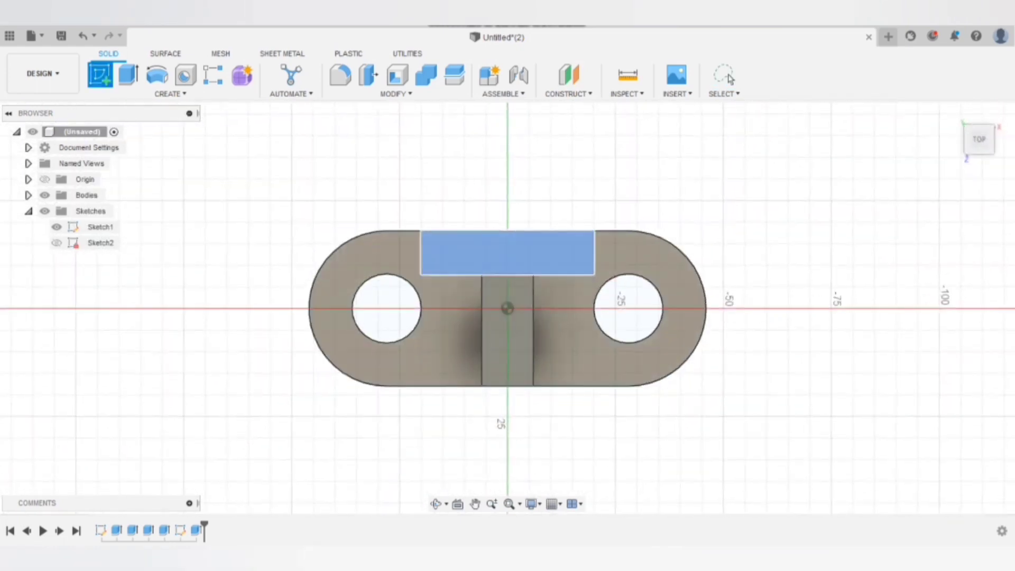
pyautogui.press('p')
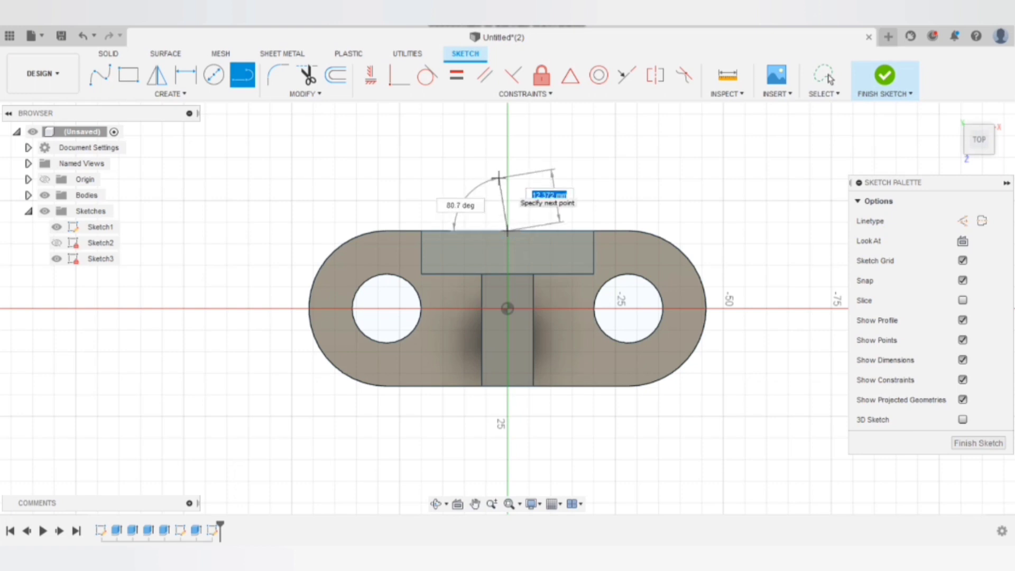
pyautogui.write('32')
pyautogui.press('Return')
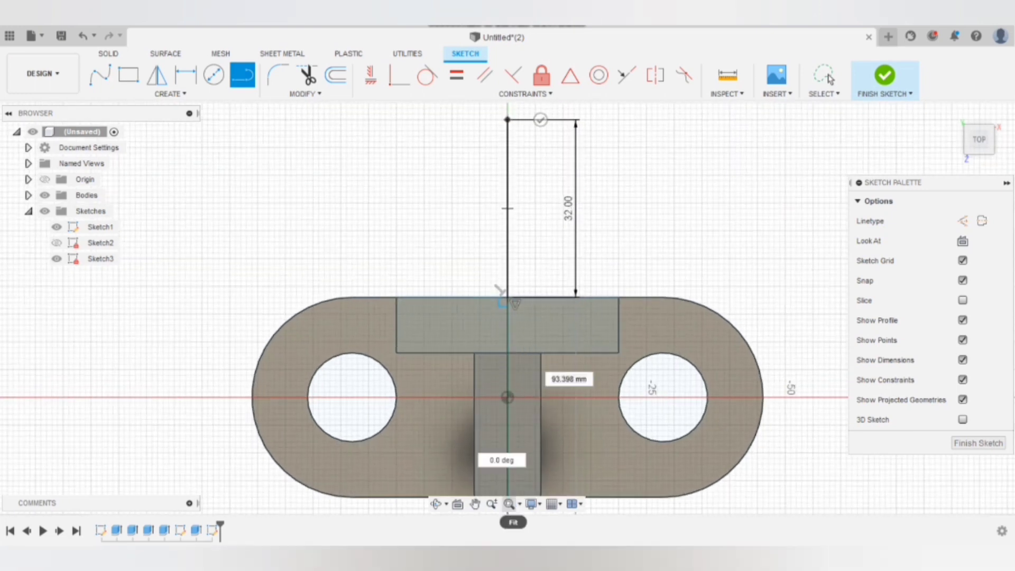
pyautogui.click(829, 79)
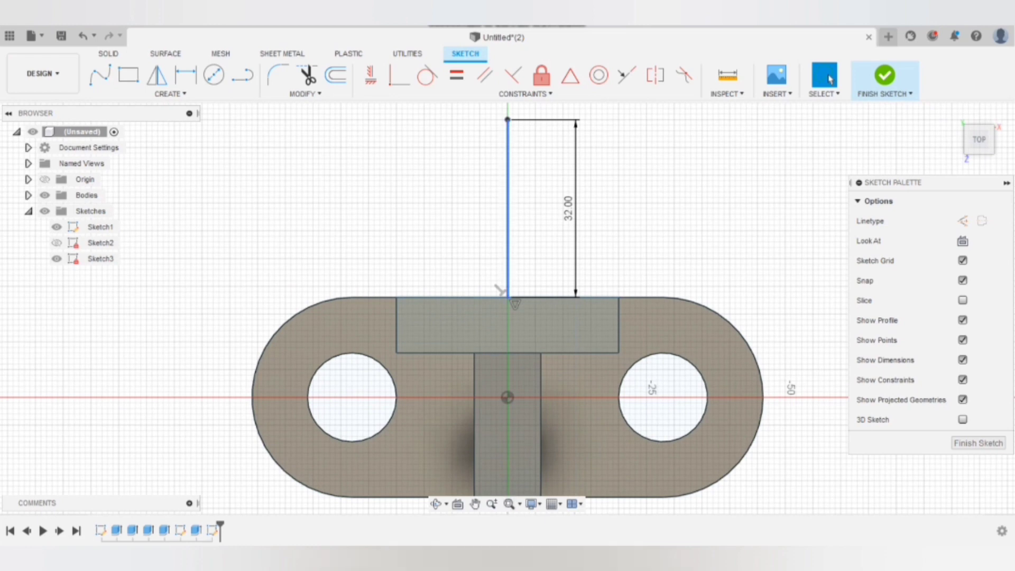
# - Draw concentric 30 mm and 20 mm circles at the line's top end
pyautogui.click(214, 74)
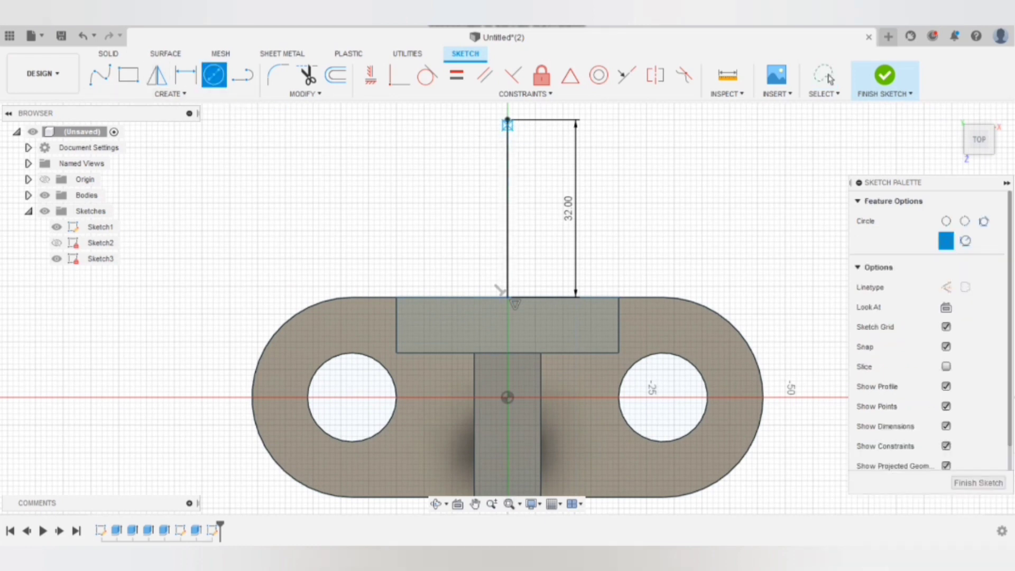
pyautogui.click(507, 120)
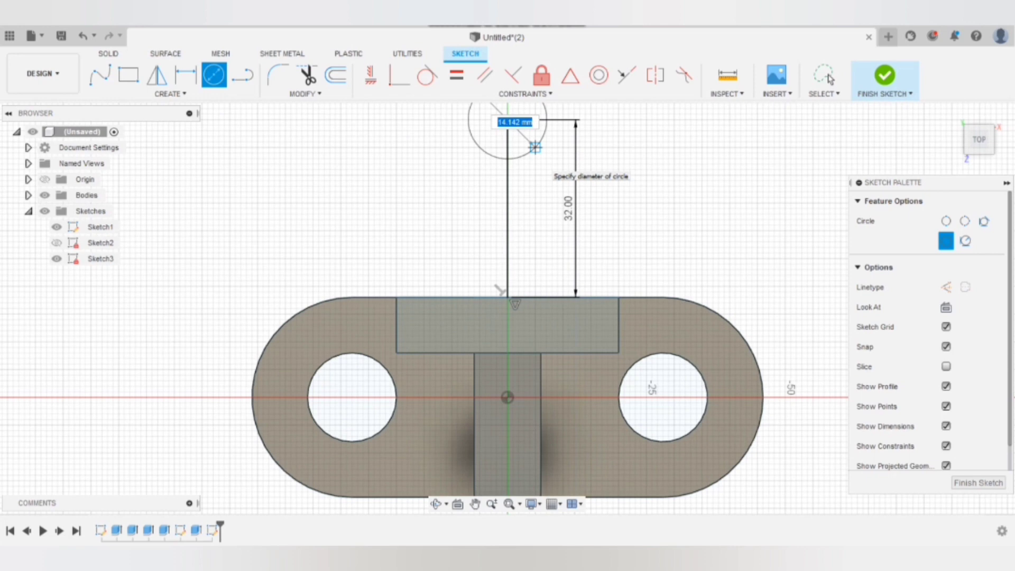
pyautogui.press('Return')
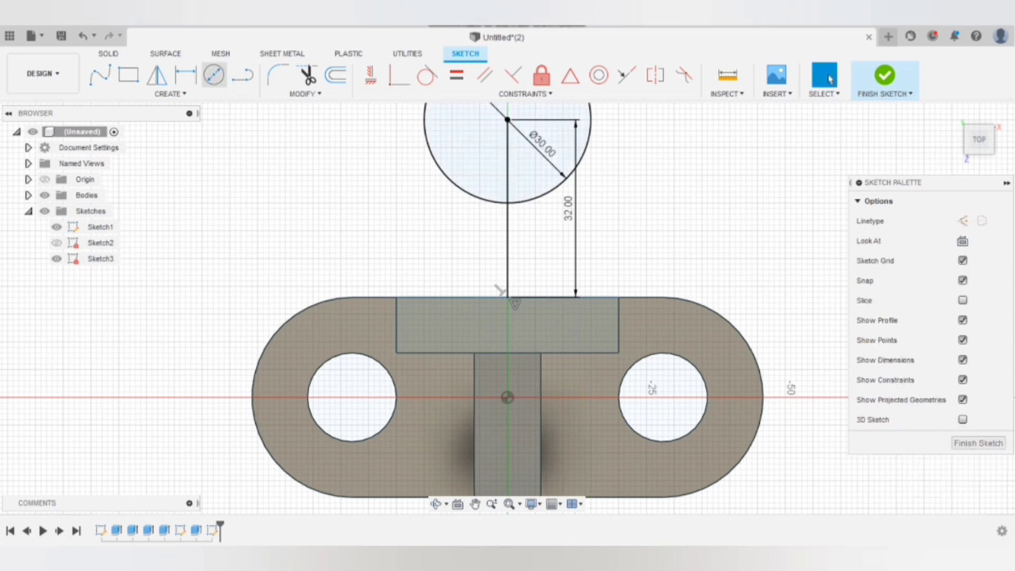
pyautogui.click(507, 120)
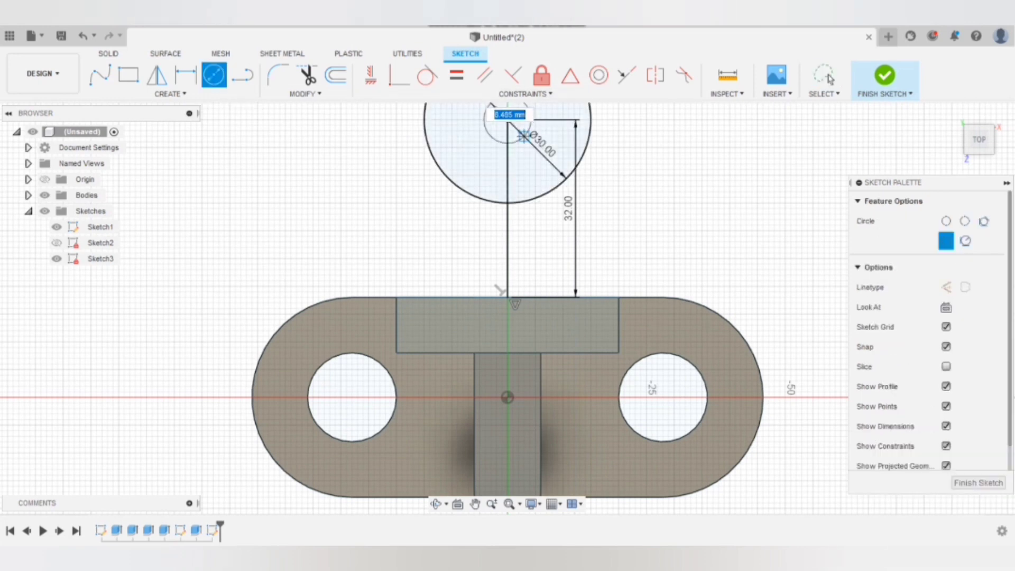
pyautogui.press('Return')
pyautogui.click(828, 78)
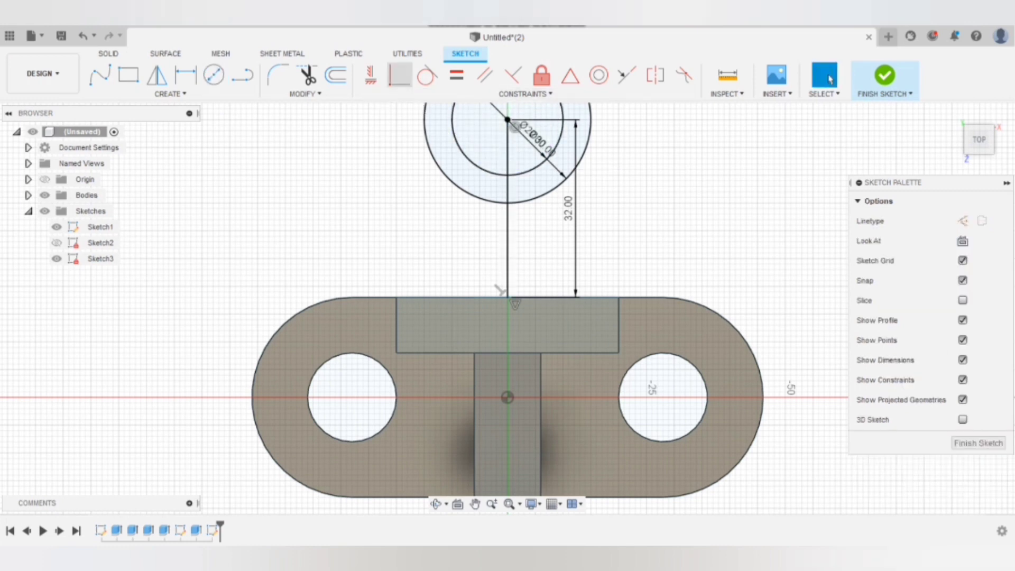
# - Draw the left vertical line up from the block corner, tangent to the outer circle
pyautogui.click(242, 75)
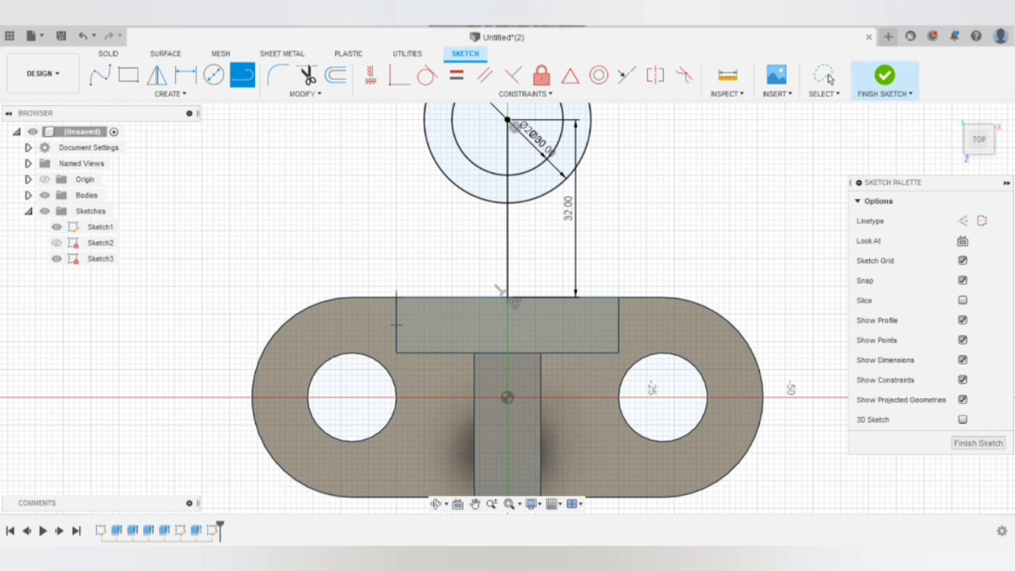
pyautogui.press('Escape')
pyautogui.click(509, 503)
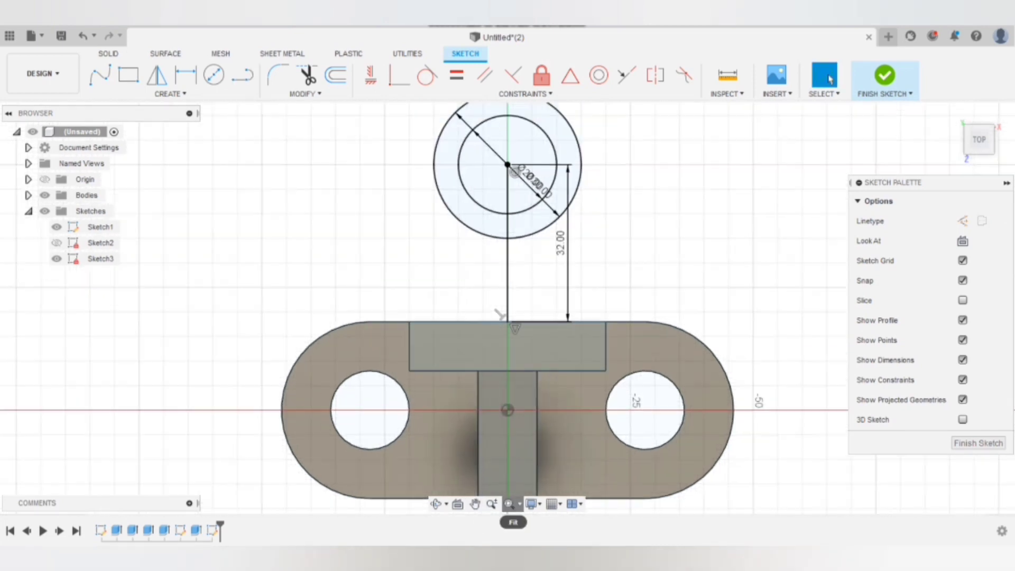
pyautogui.press('p')
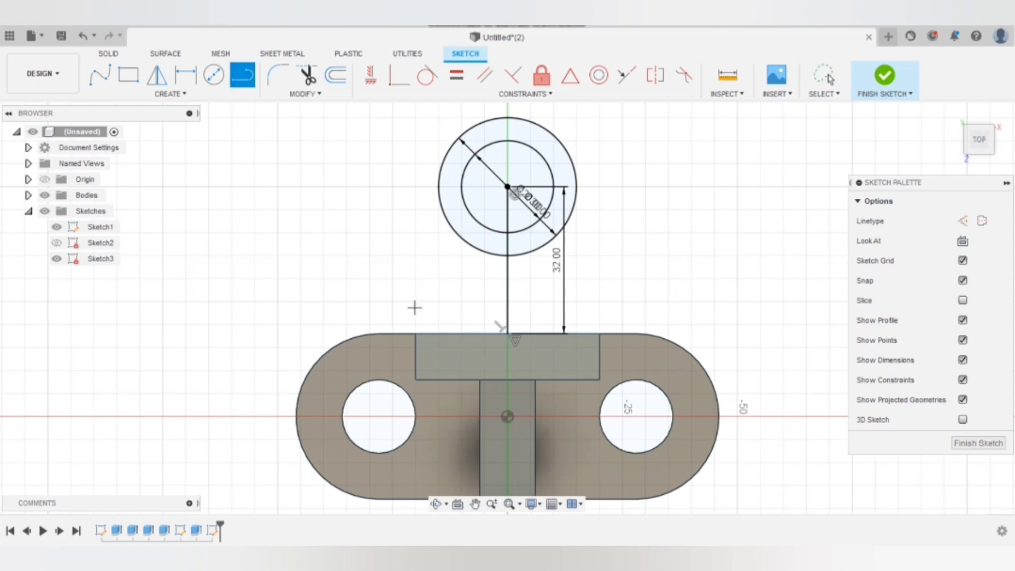
pyautogui.click(415, 333)
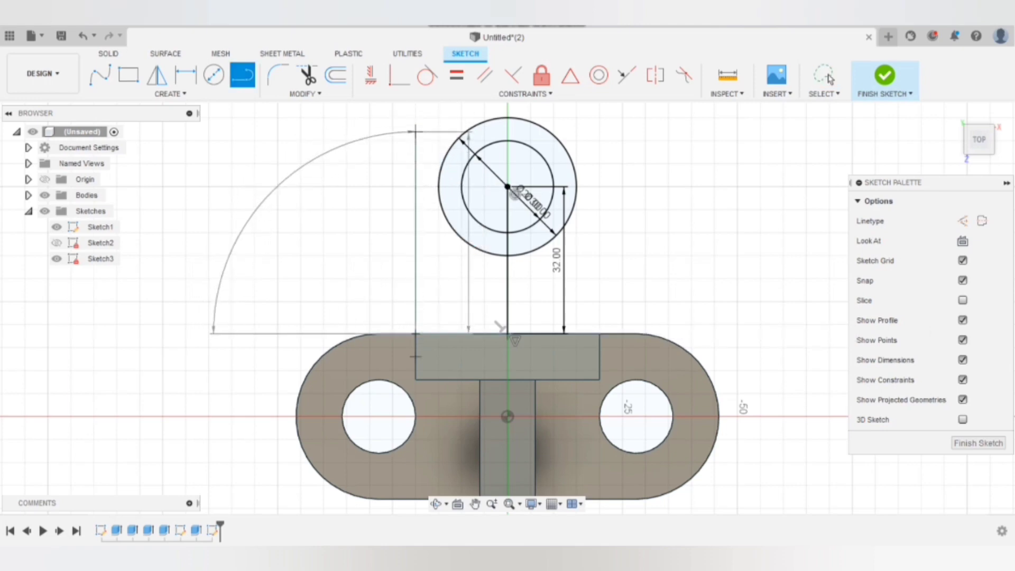
pyautogui.click(415, 132)
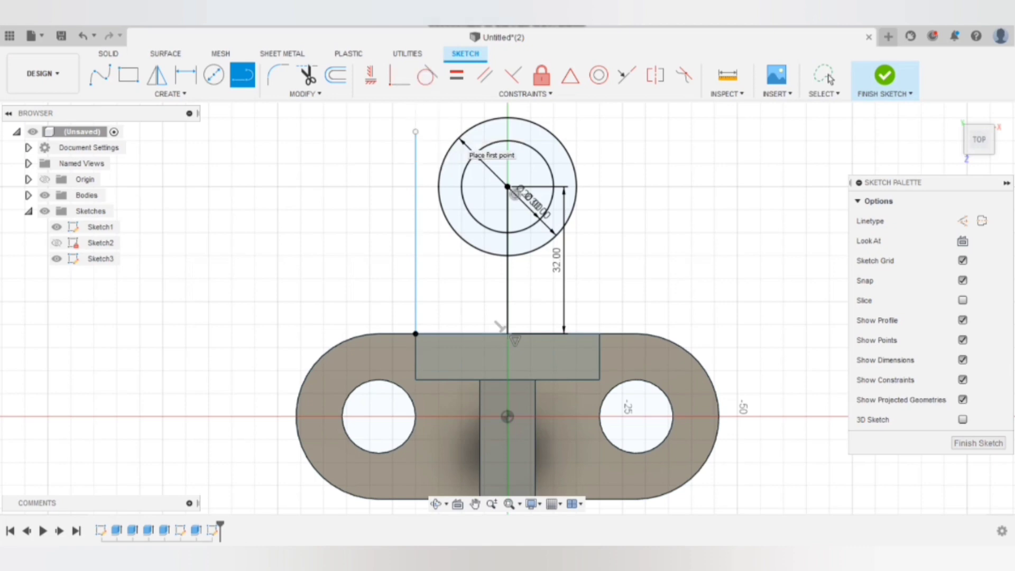
pyautogui.click(427, 74)
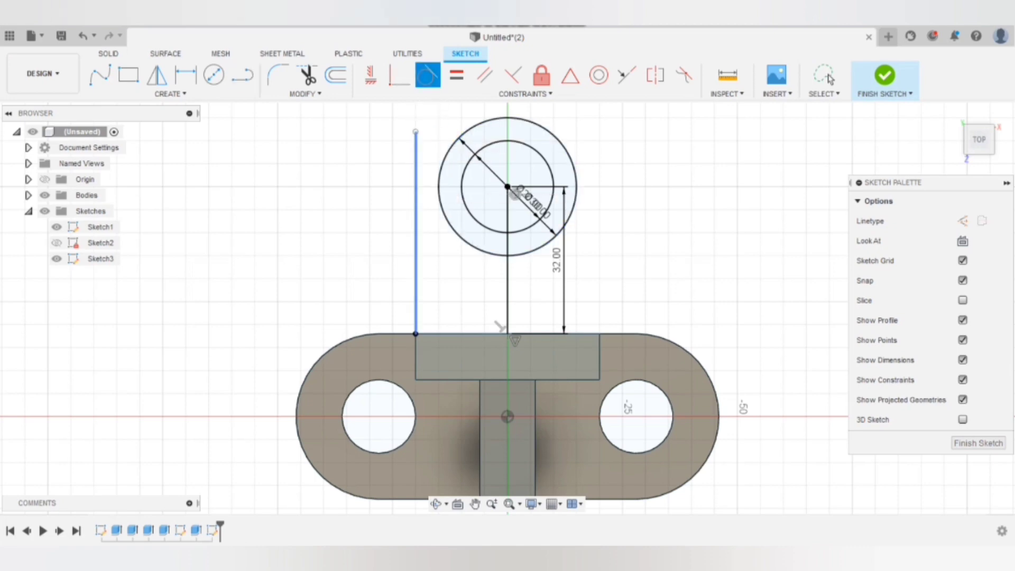
pyautogui.click(416, 233)
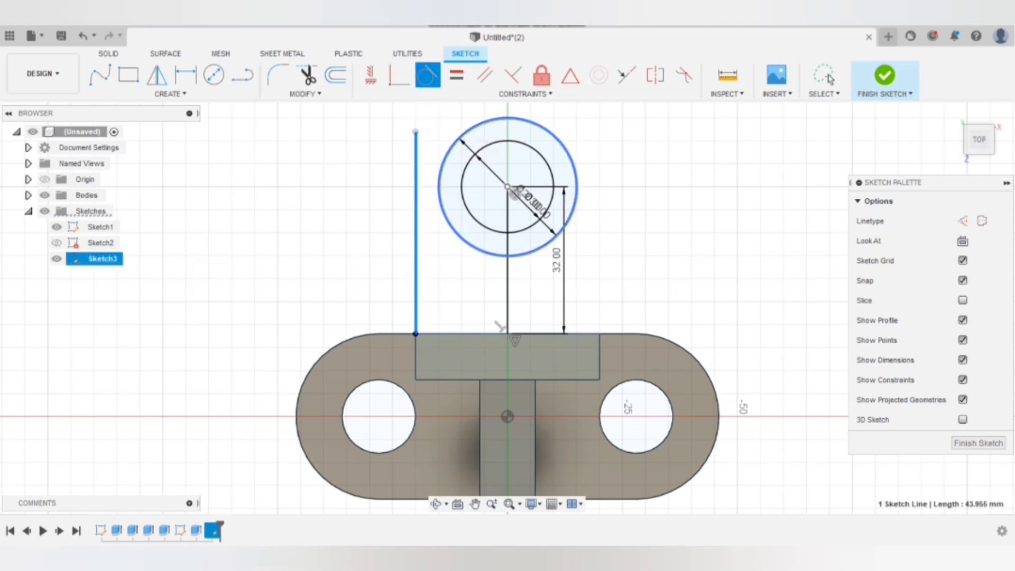
pyautogui.click(513, 193)
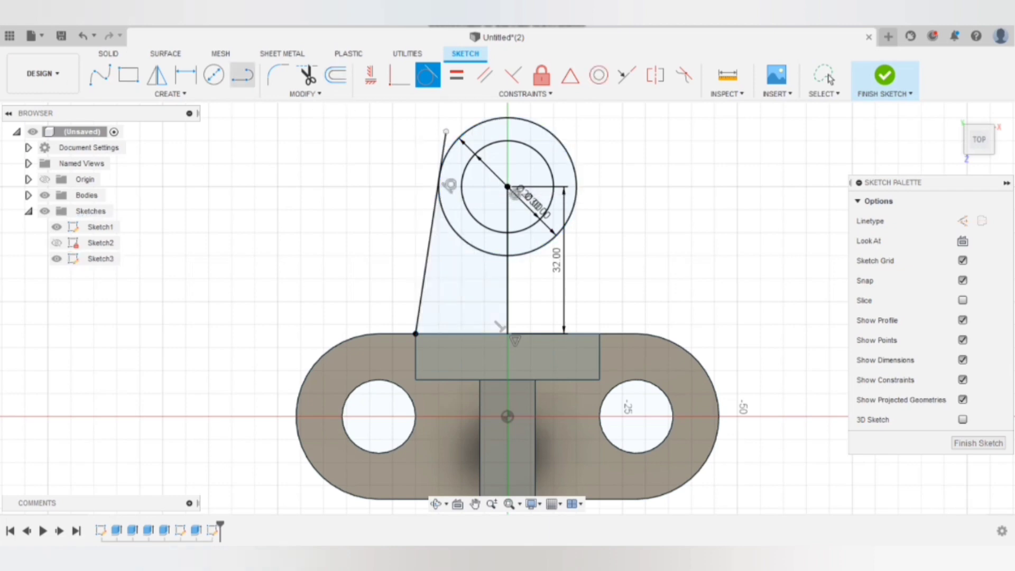
# - Draw the right line from the outer circle to the block corner and trim the left overshoot
pyautogui.click(242, 75)
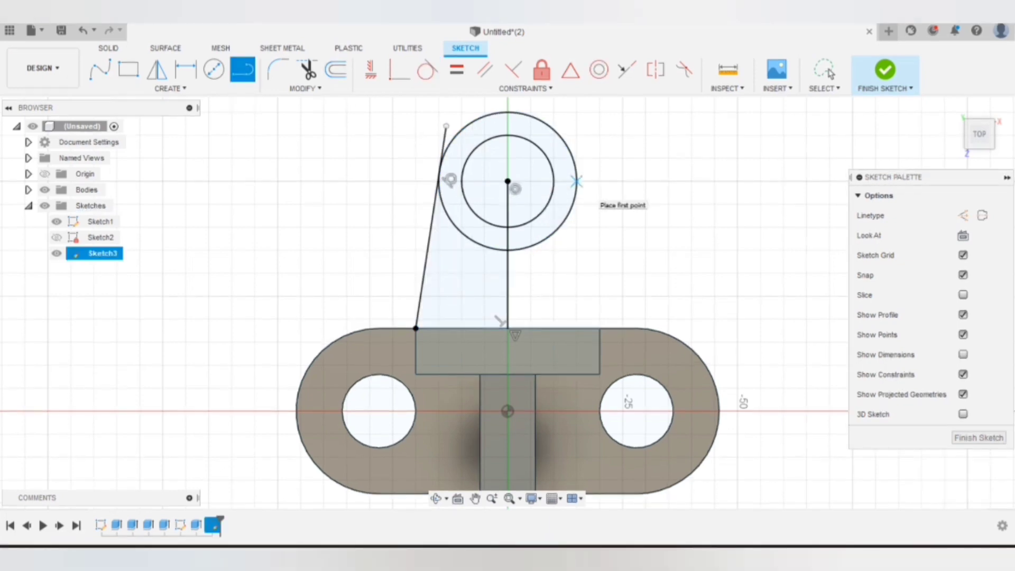
pyautogui.click(577, 181)
pyautogui.click(599, 328)
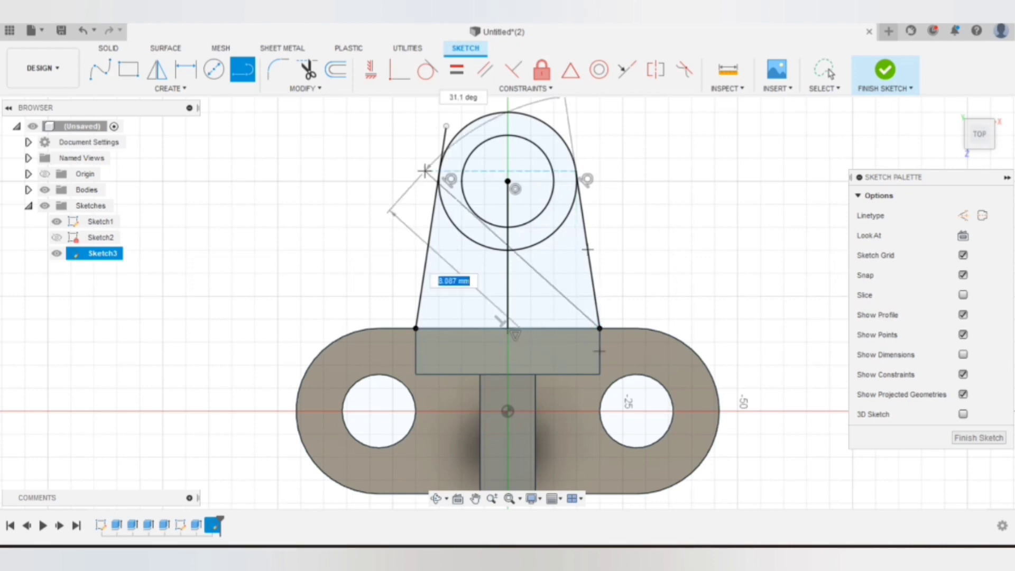
pyautogui.click(306, 69)
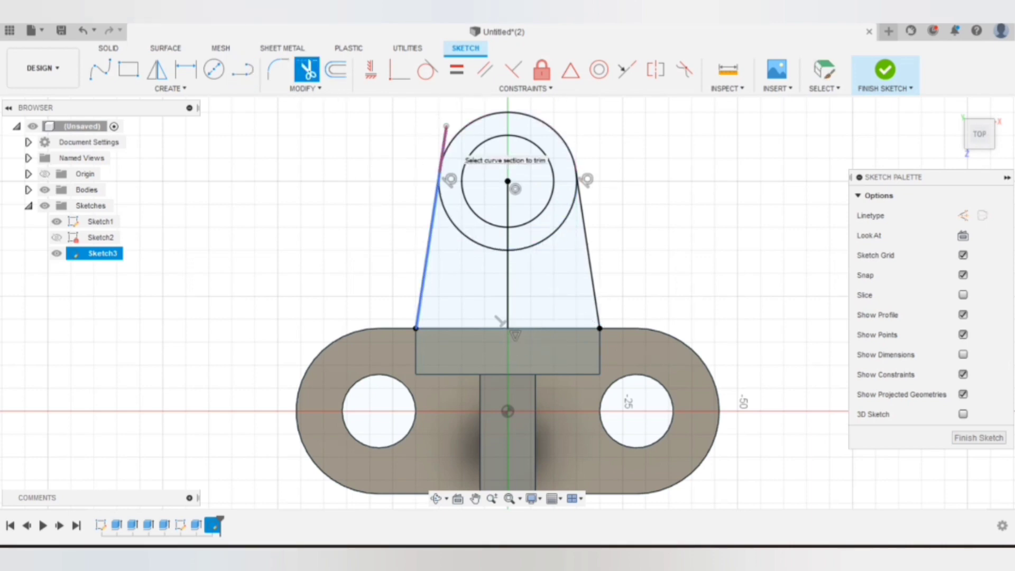
pyautogui.click(443, 150)
pyautogui.click(953, 107)
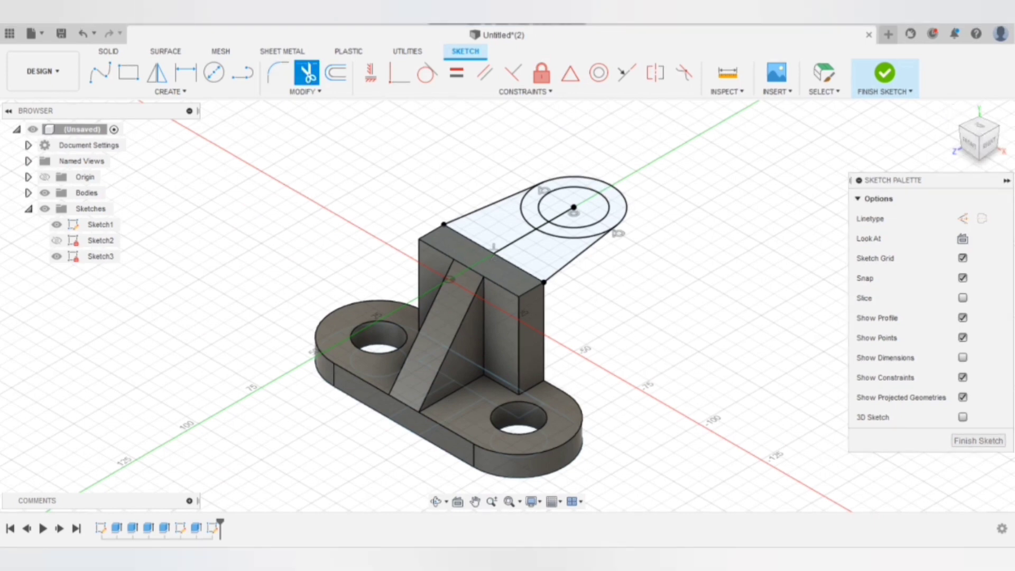
# - Trim away the radial line running from the circle centre
pyautogui.click(502, 250)
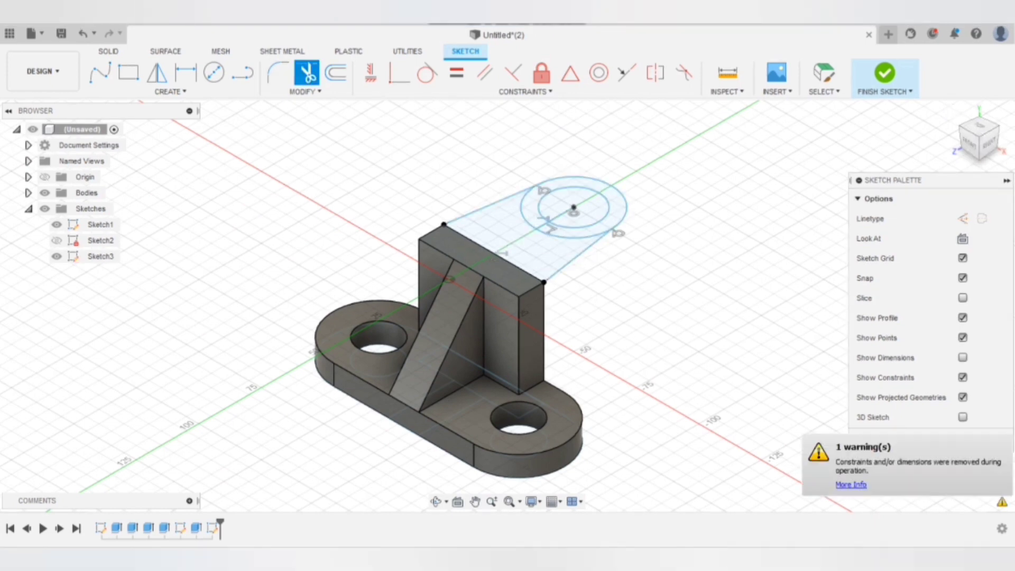
pyautogui.click(543, 225)
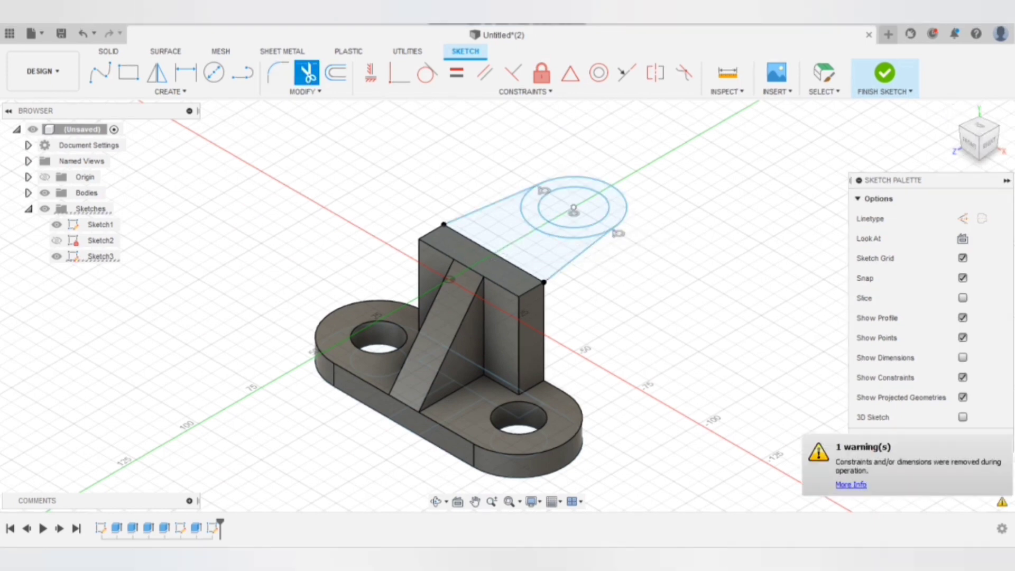
pyautogui.click(108, 51)
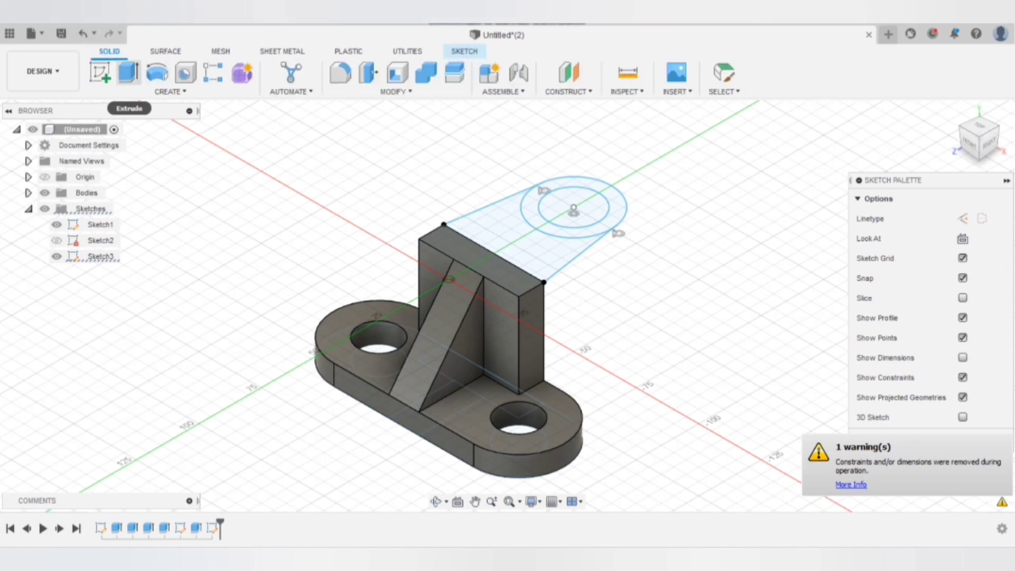
pyautogui.click(128, 73)
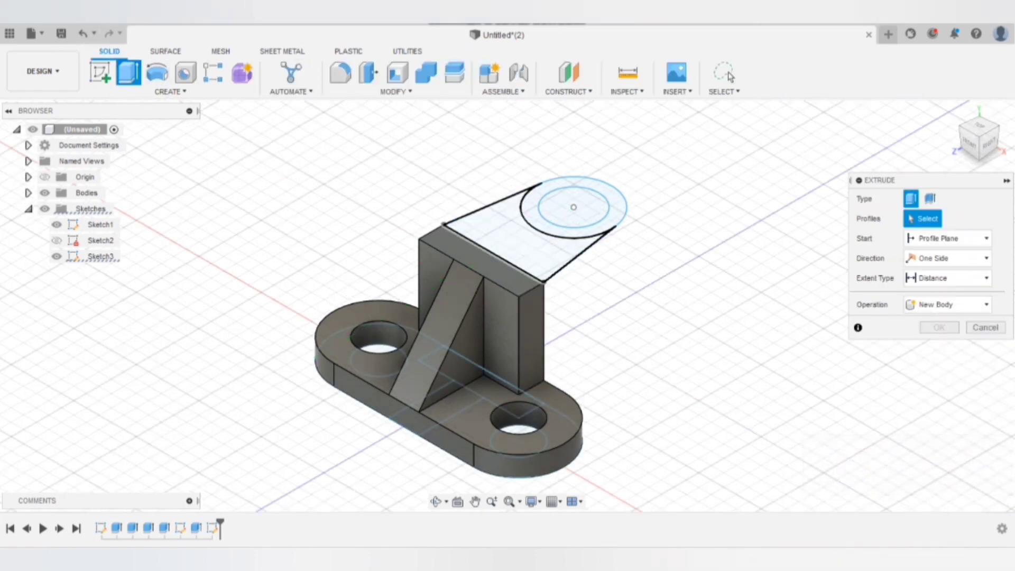
# - Extrude the tapered arm and ring profiles 10 mm, showing only Sketch3
pyautogui.click(499, 241)
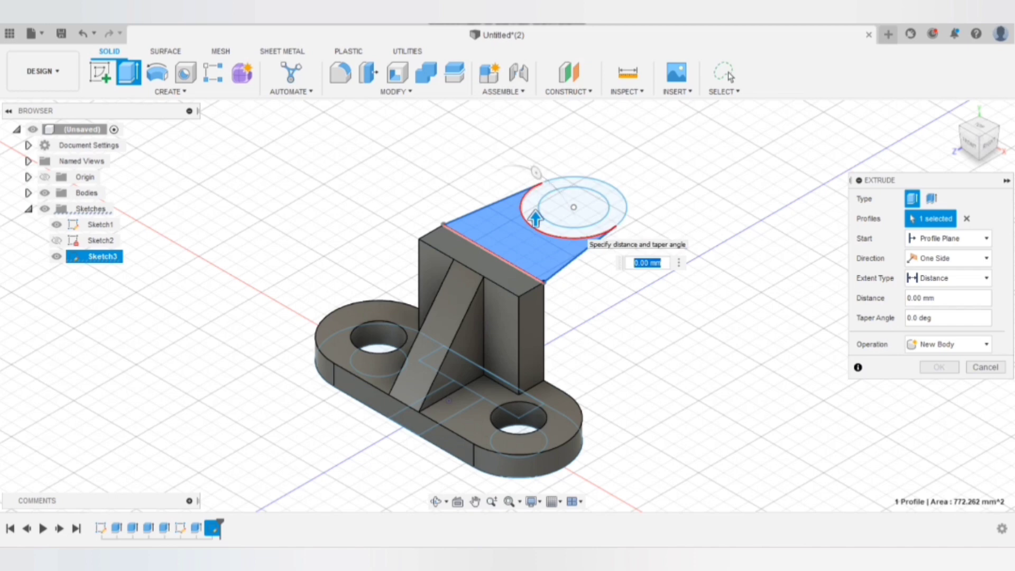
pyautogui.click(615, 211)
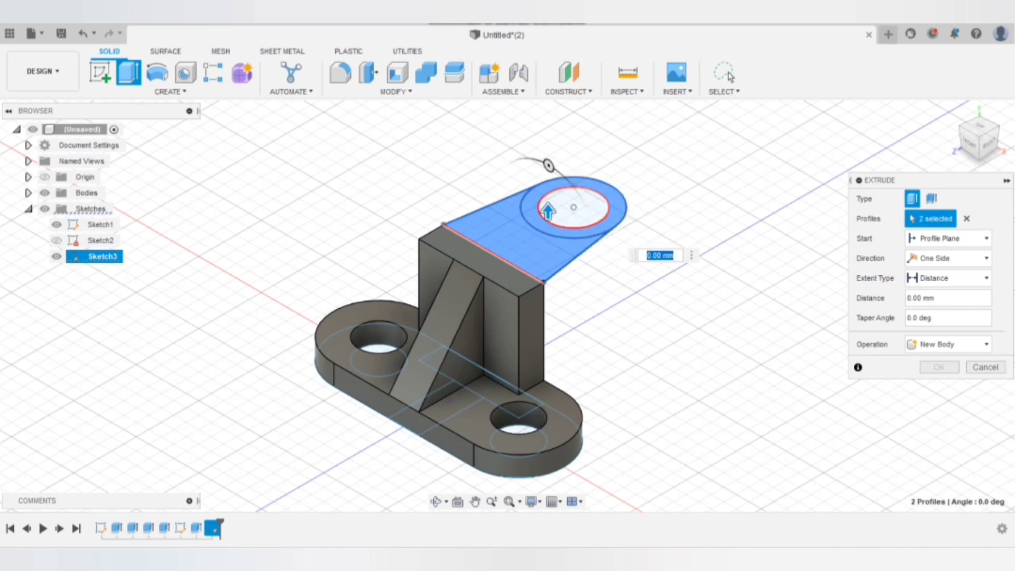
pyautogui.press('BackSpace')
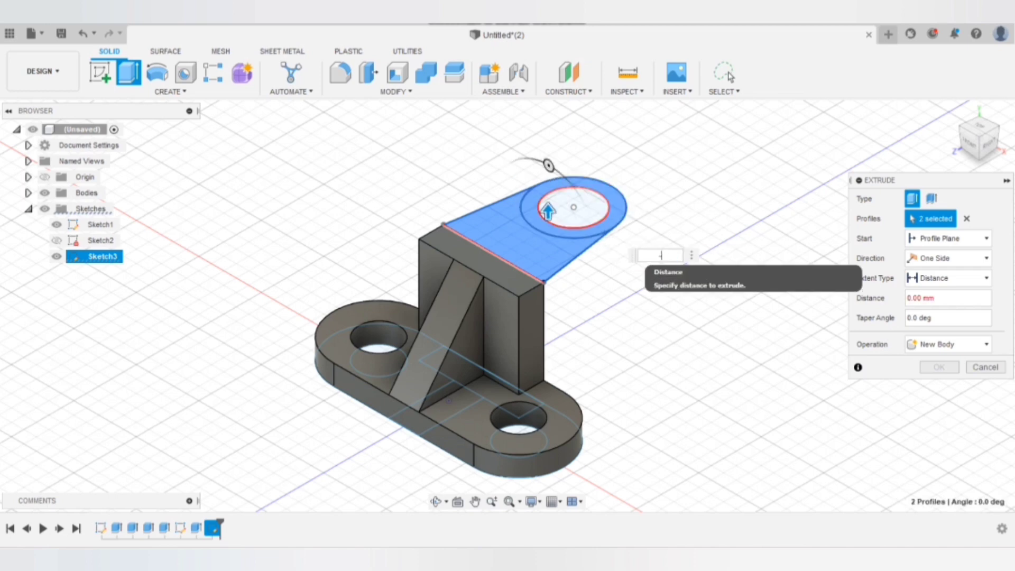
pyautogui.press('Return')
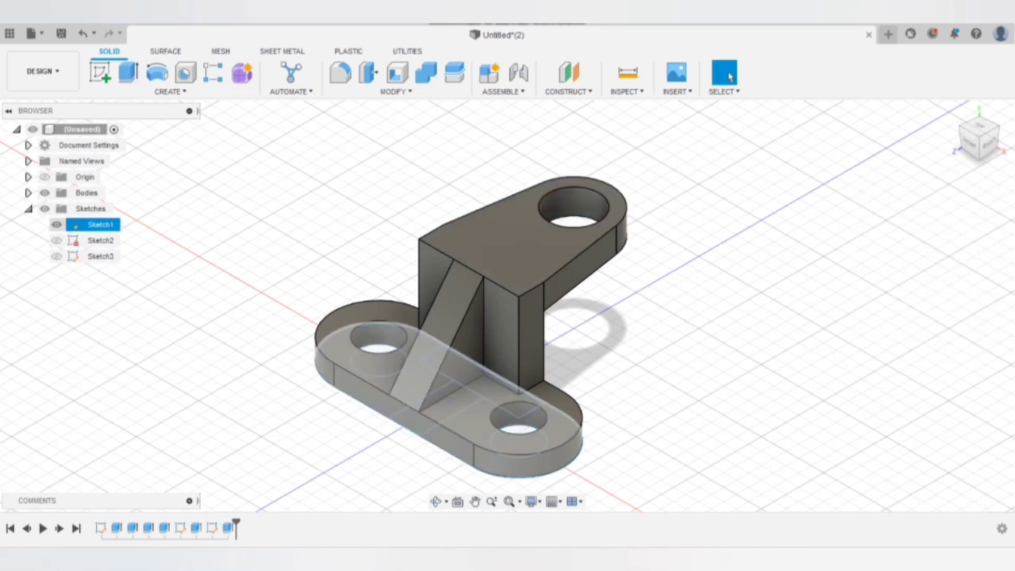
pyautogui.click(56, 256)
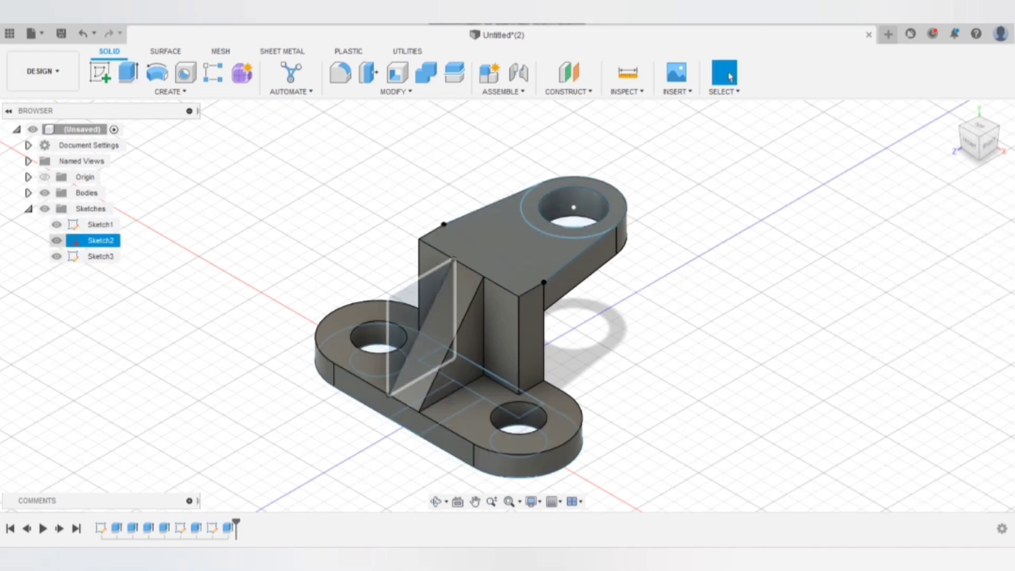
pyautogui.click(56, 240)
# - Extrude the ring around the arm's hole 10 mm into a boss and hide all sketches
pyautogui.press('e')
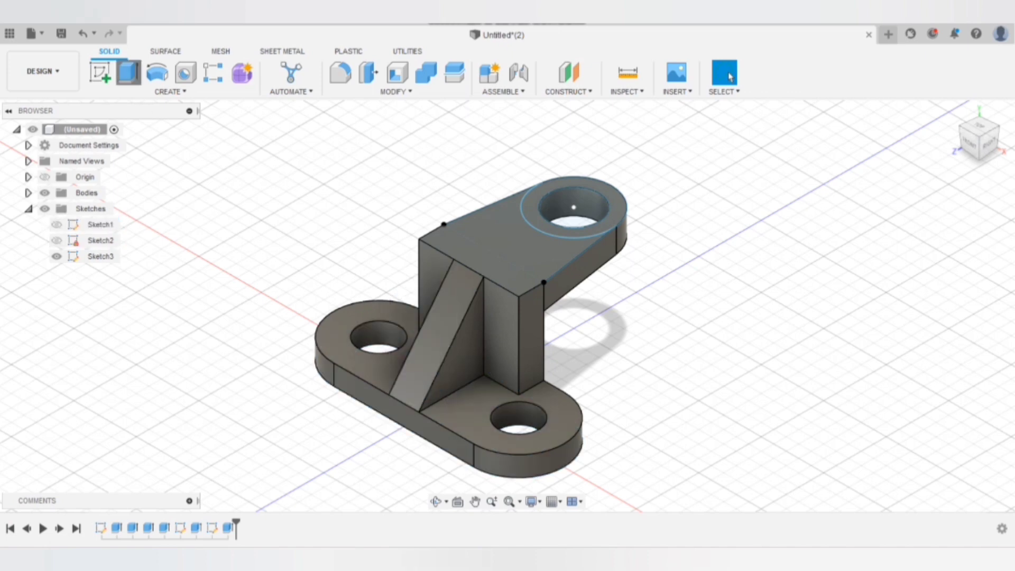
pyautogui.click(547, 212)
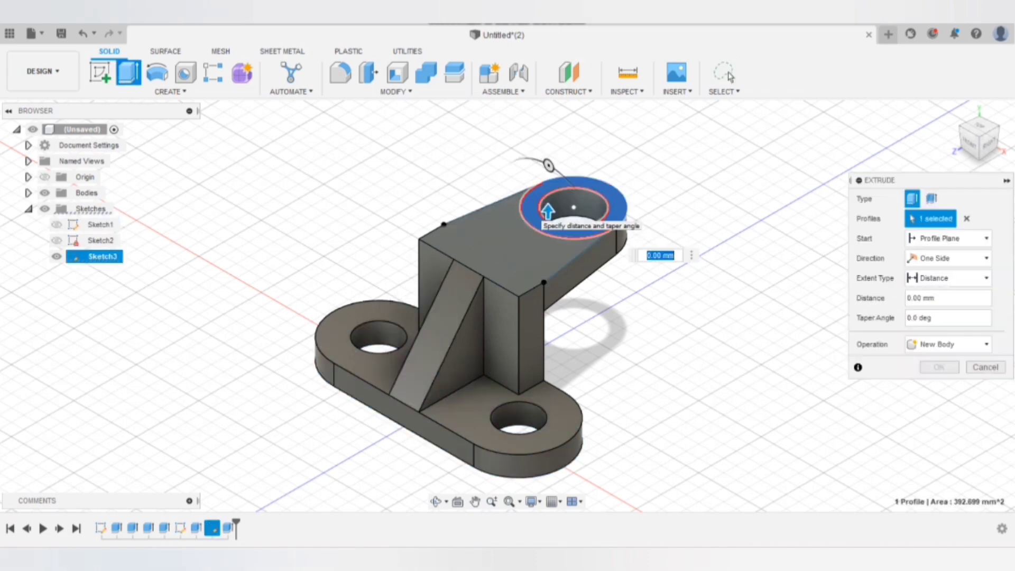
pyautogui.write('10')
pyautogui.press('Return')
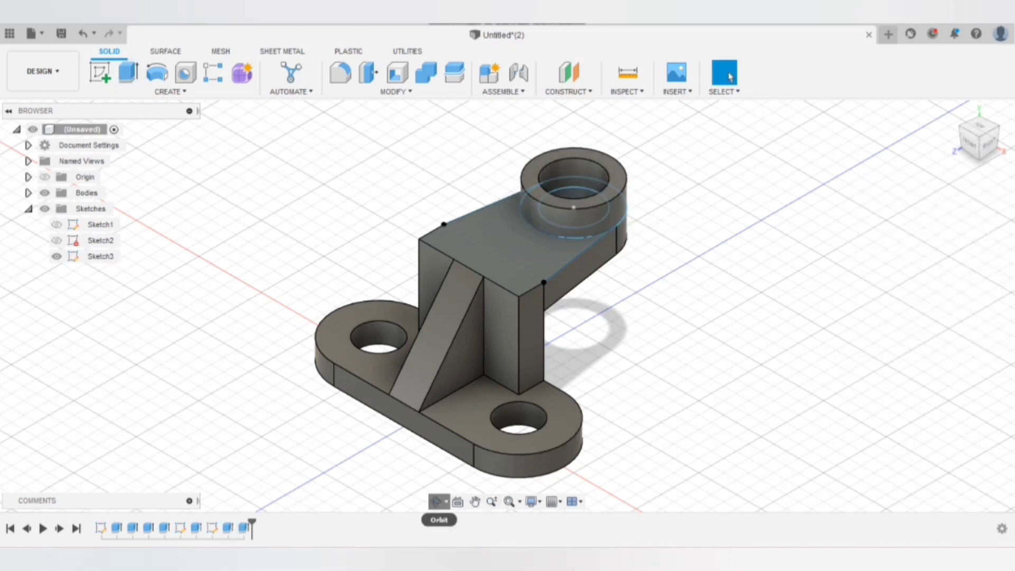
pyautogui.keyDown('shift'); pyautogui.moveTo(581, 317); pyautogui.dragTo(422, 317, button='middle'); pyautogui.keyUp('shift')
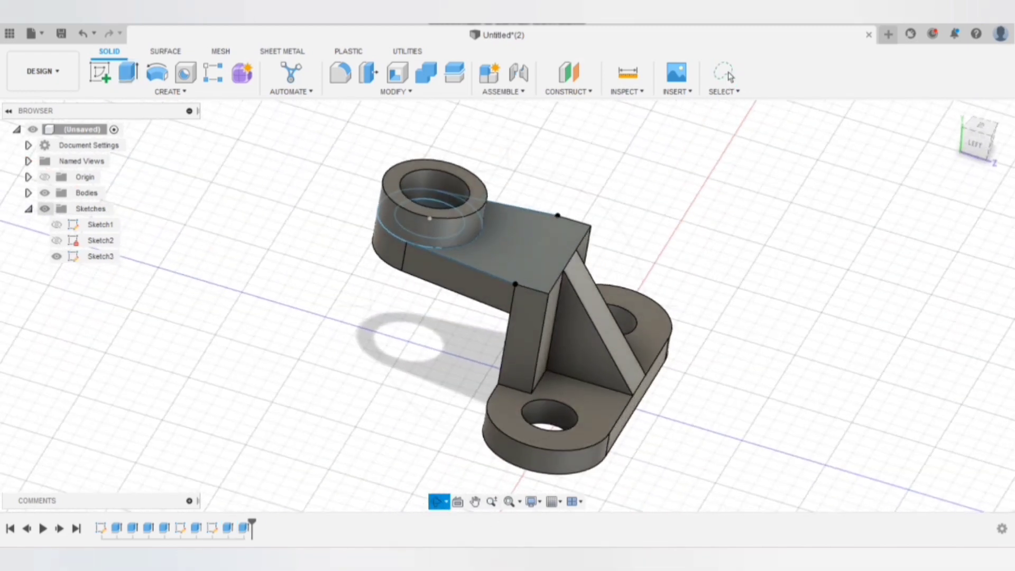
pyautogui.click(44, 209)
pyautogui.moveTo(507, 306)
pyautogui.keyDown('shift'); pyautogui.mouseDown(button='middle')
pyautogui.moveTo(635, 296)
pyautogui.moveTo(475, 296)
pyautogui.mouseUp(button='middle'); pyautogui.keyUp('shift')
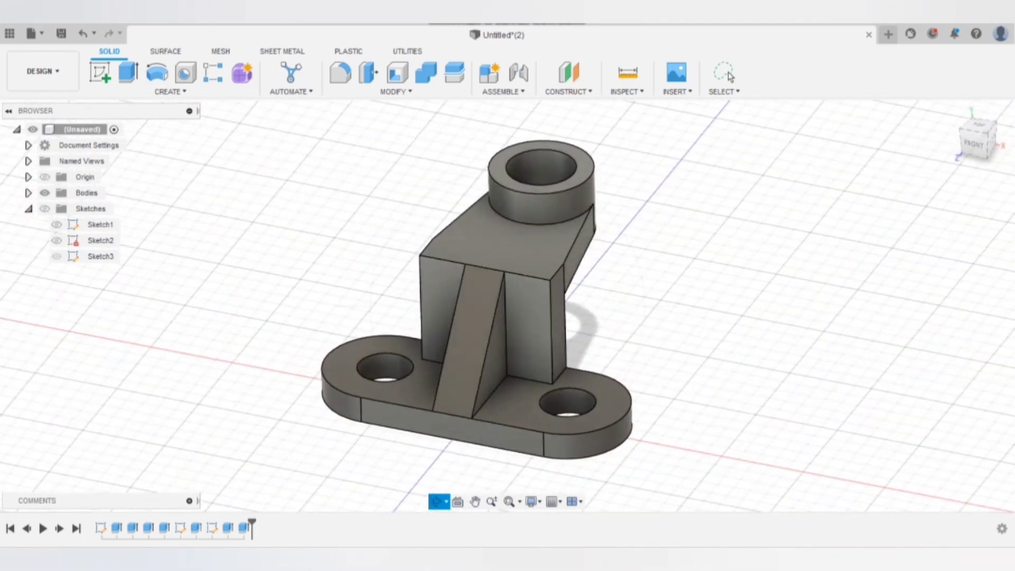
# - Save the design as 'ex 2.2' and create an ISO, mm, A3 drawing from it
pyautogui.click(42, 70)
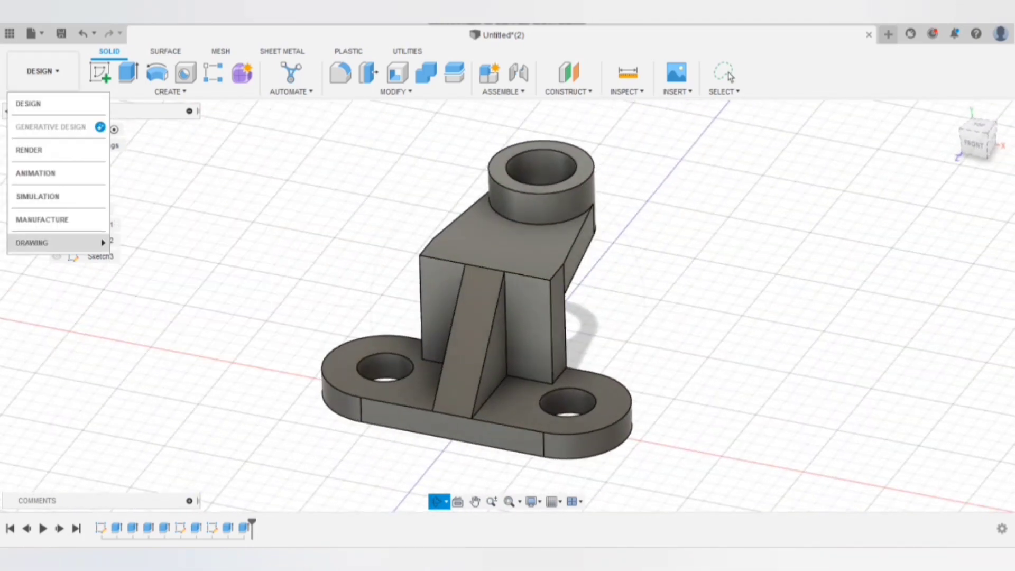
pyautogui.press('Escape')
pyautogui.click(42, 71)
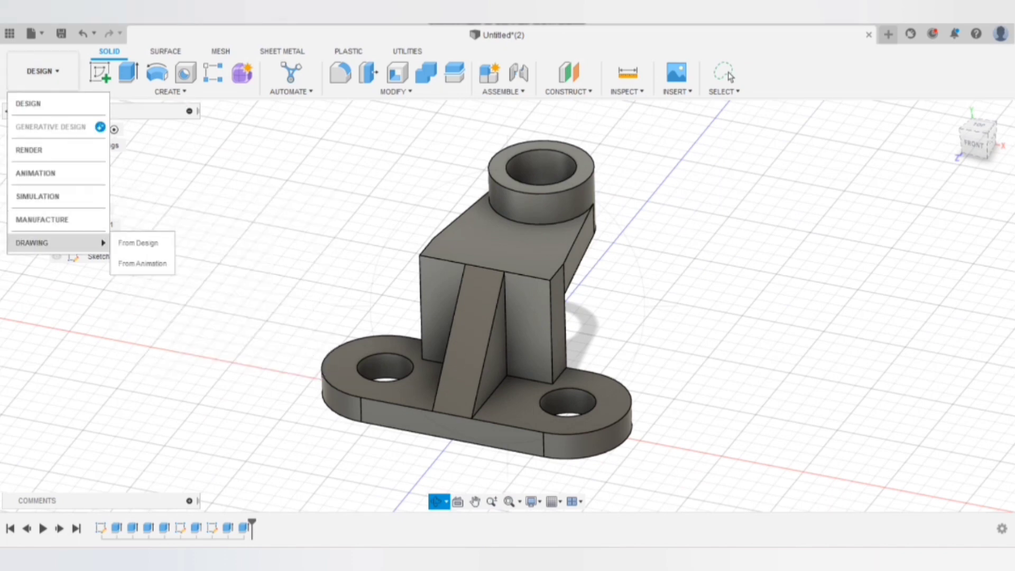
pyautogui.click(140, 242)
pyautogui.write('ex 2.2')
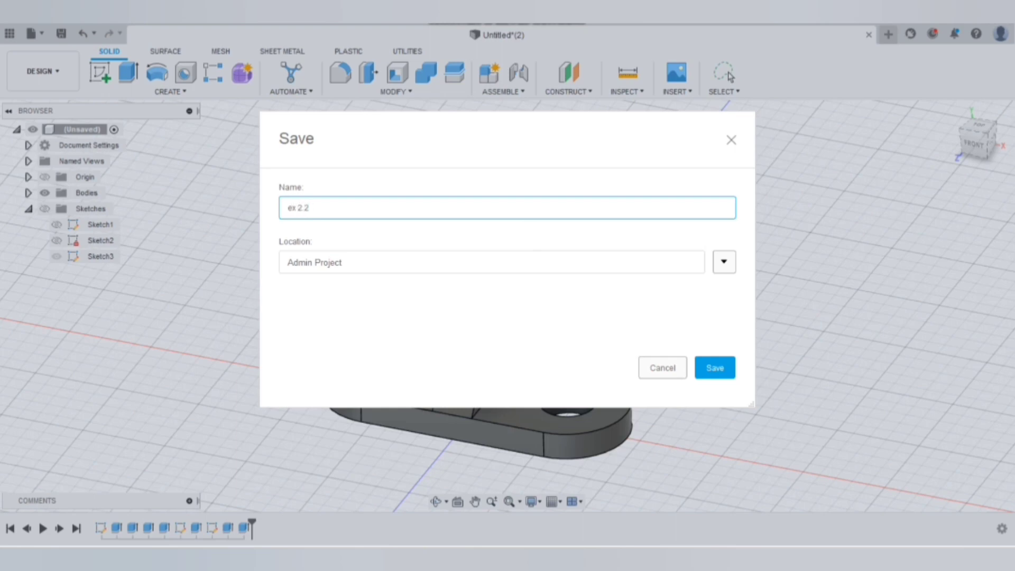
pyautogui.press('Return')
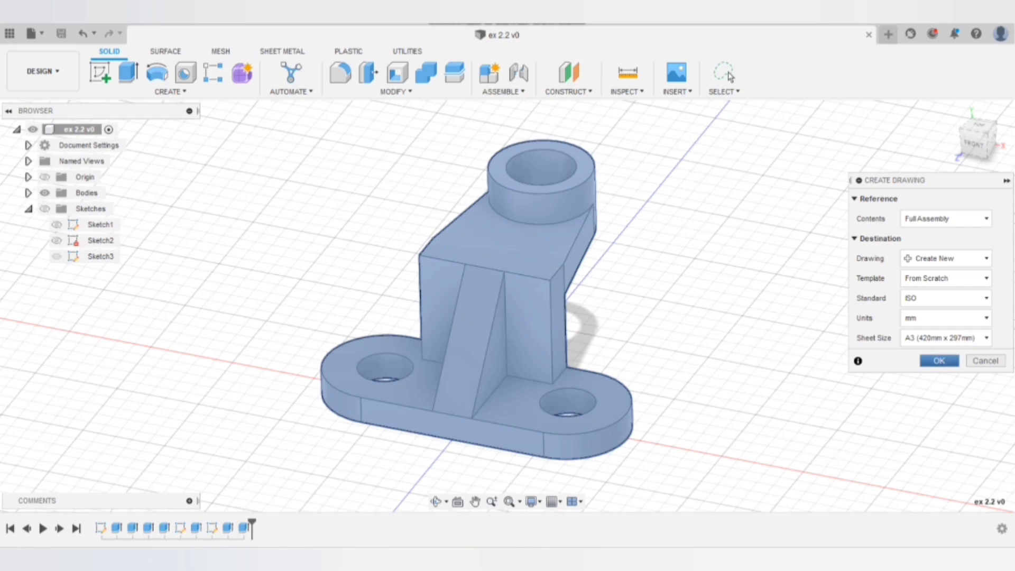
pyautogui.press('Return')
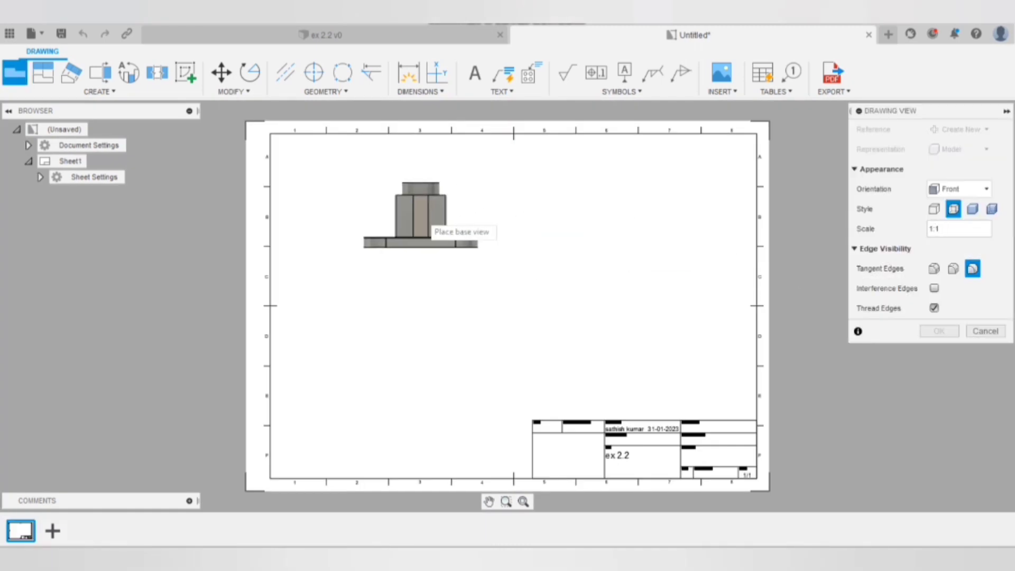
# - Place a FRONT-oriented base view at the sheet's top-left
pyautogui.click(959, 189)
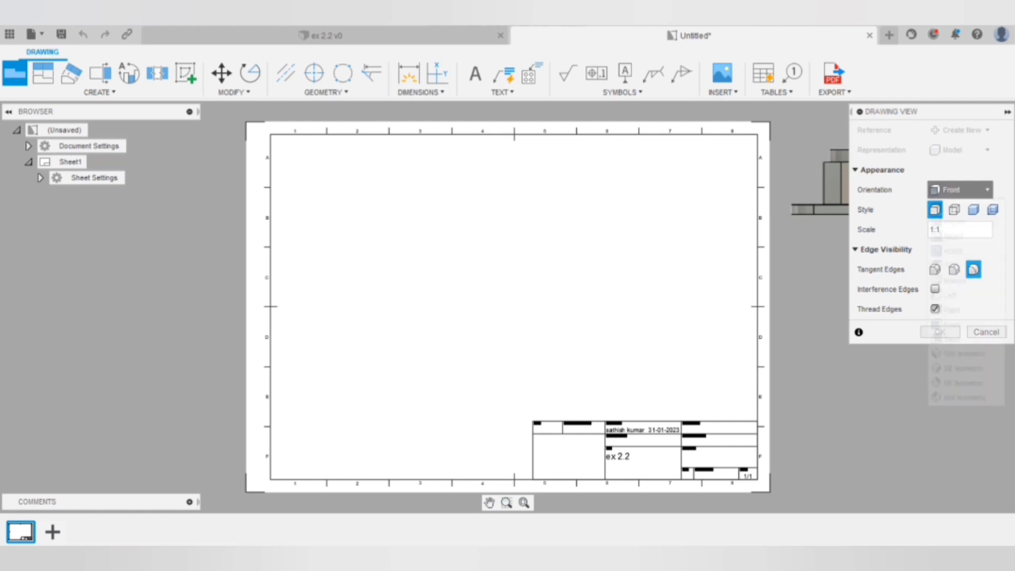
pyautogui.click(954, 280)
pyautogui.click(959, 190)
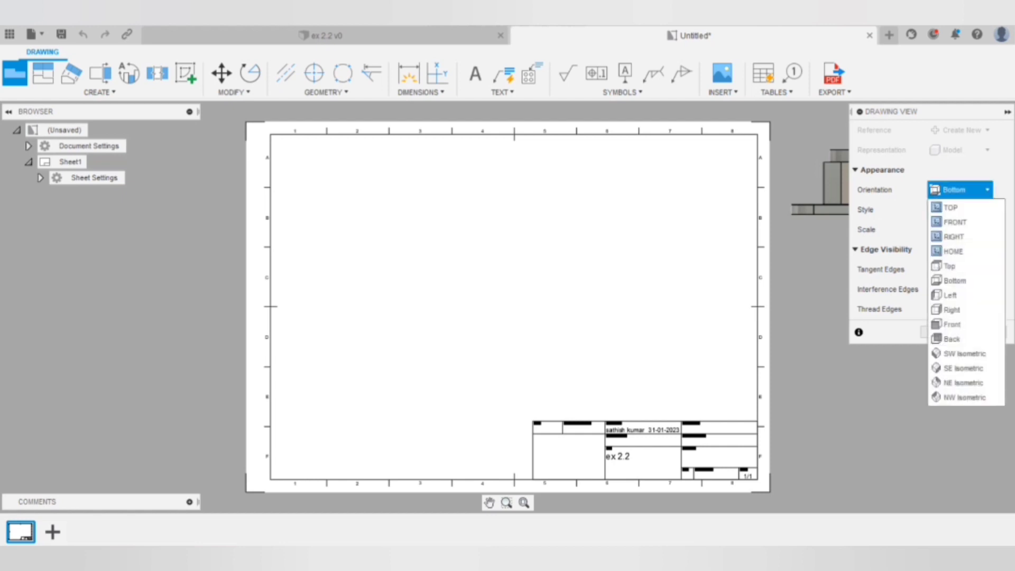
pyautogui.click(950, 294)
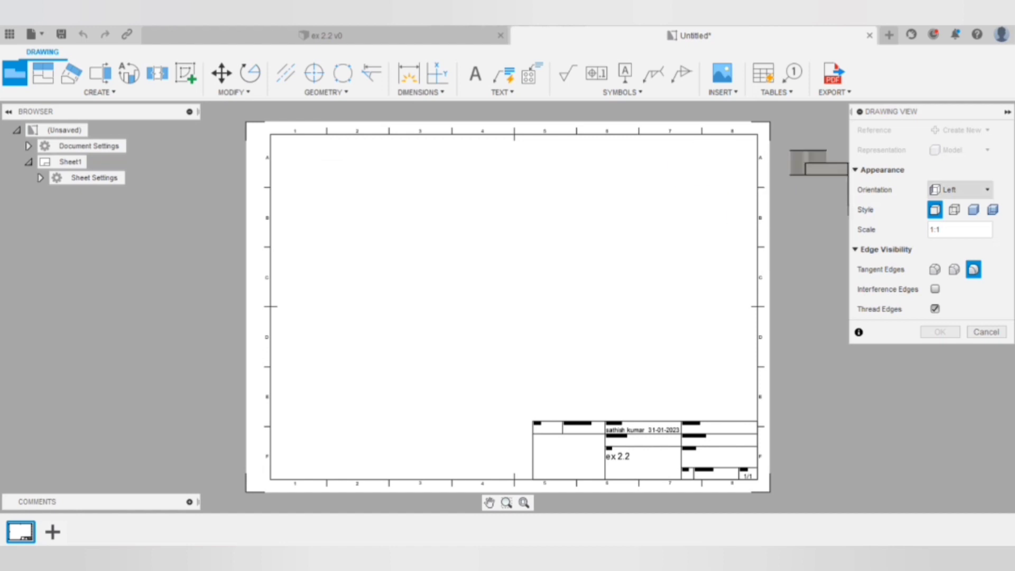
pyautogui.click(959, 189)
pyautogui.click(951, 222)
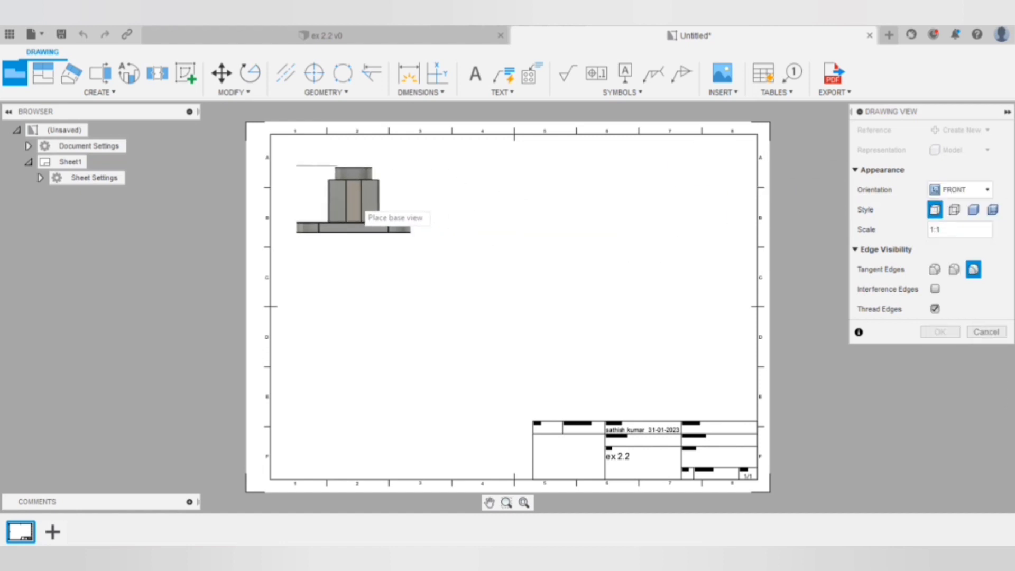
pyautogui.click(360, 205)
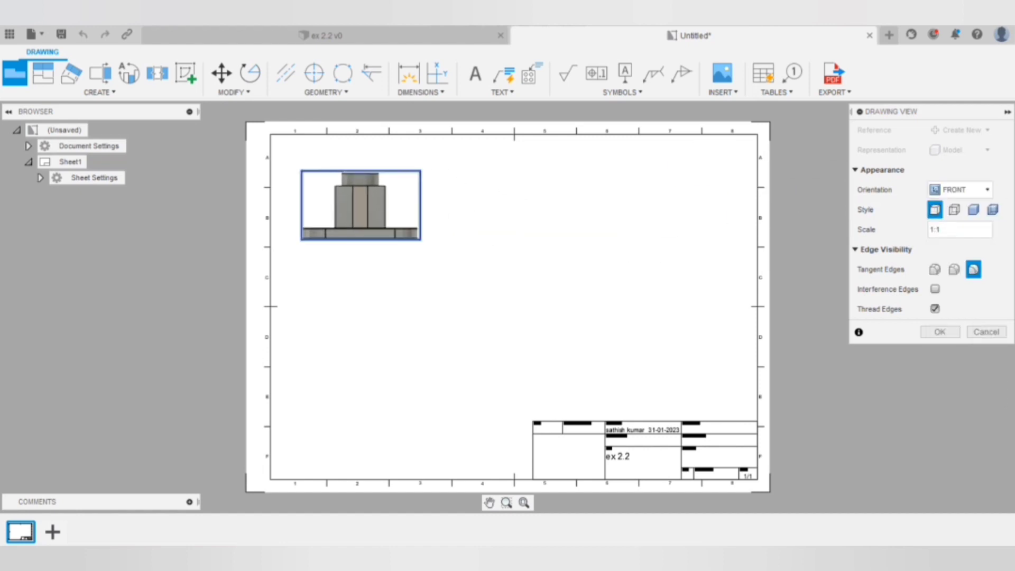
pyautogui.click(940, 331)
# - Project a side view to the right and an isometric view at lower right
pyautogui.click(43, 72)
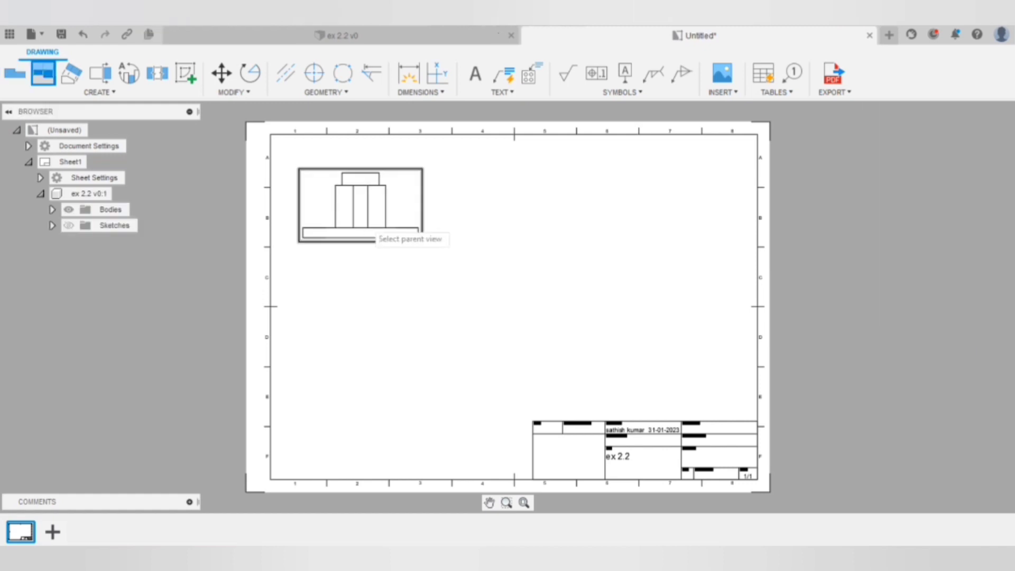
pyautogui.click(374, 234)
pyautogui.click(646, 244)
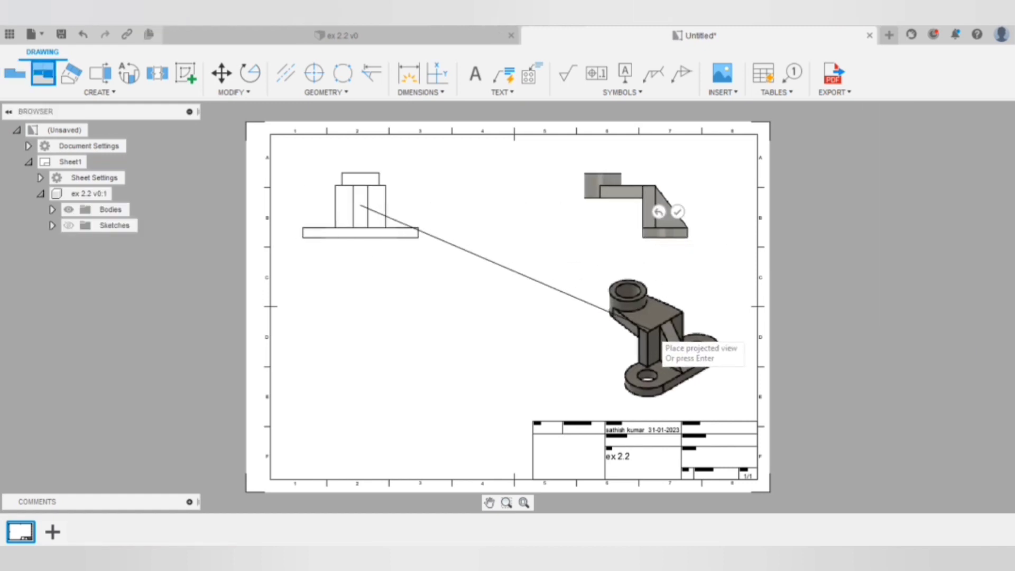
pyautogui.click(661, 341)
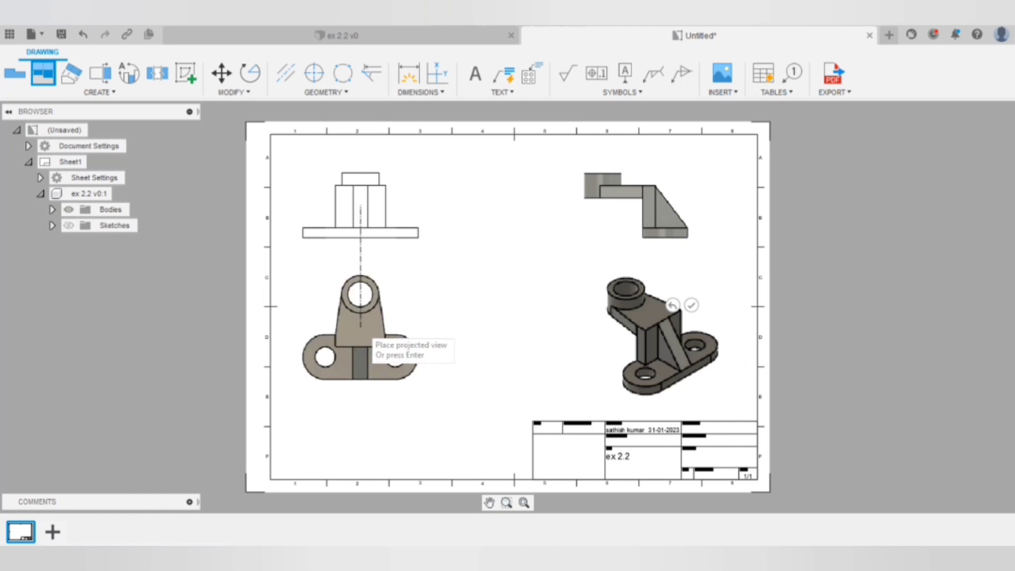
pyautogui.press('Return')
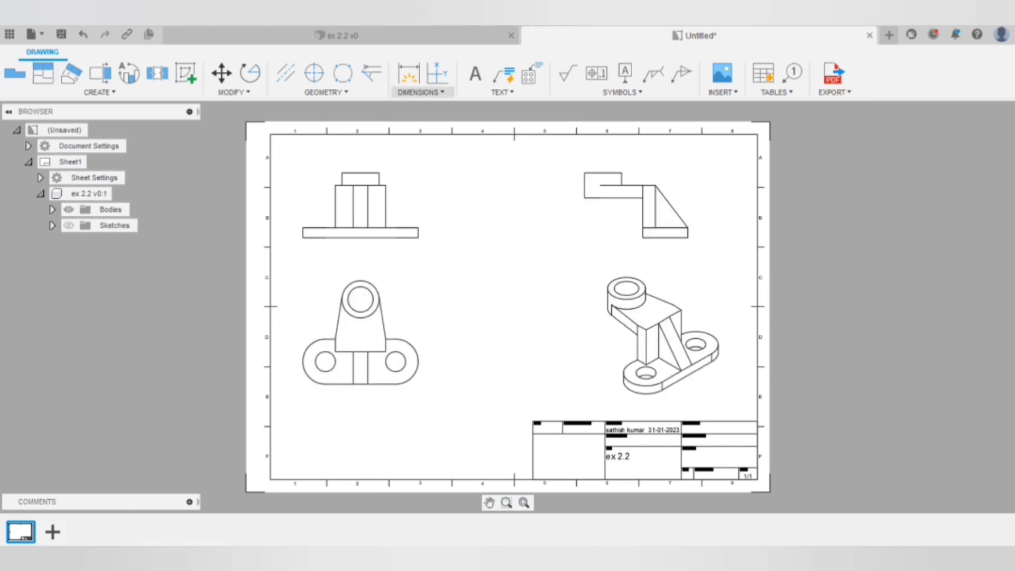
# - Dimension the front view with 92, 12, 40, 34 and 8
pyautogui.click(409, 73)
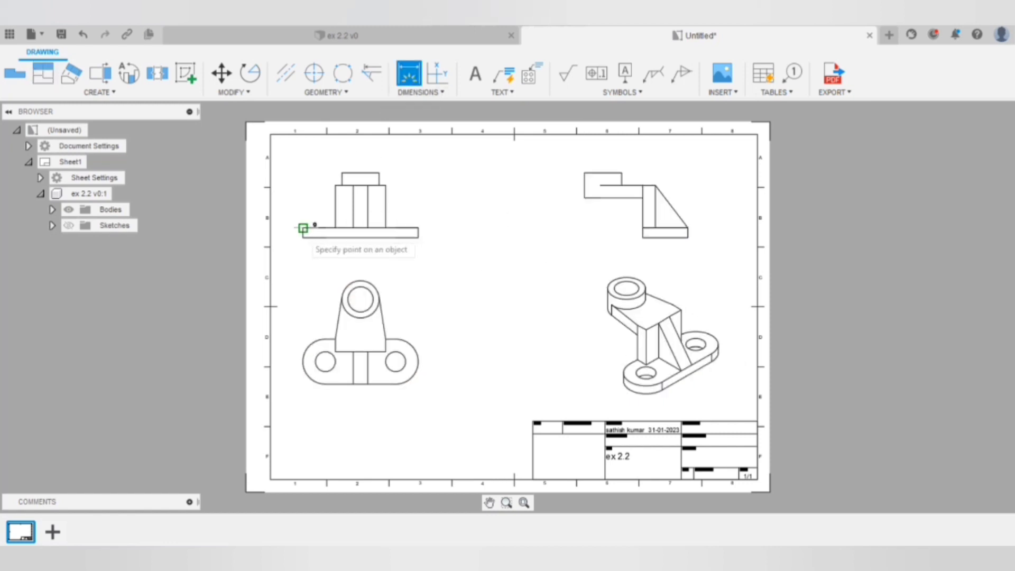
pyautogui.click(417, 228)
pyautogui.click(417, 254)
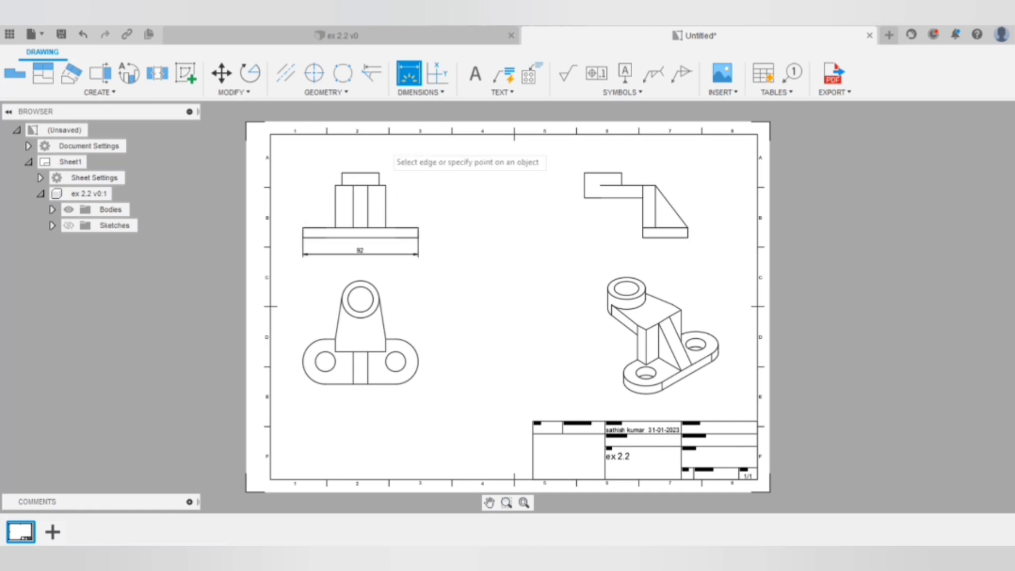
pyautogui.click(353, 185)
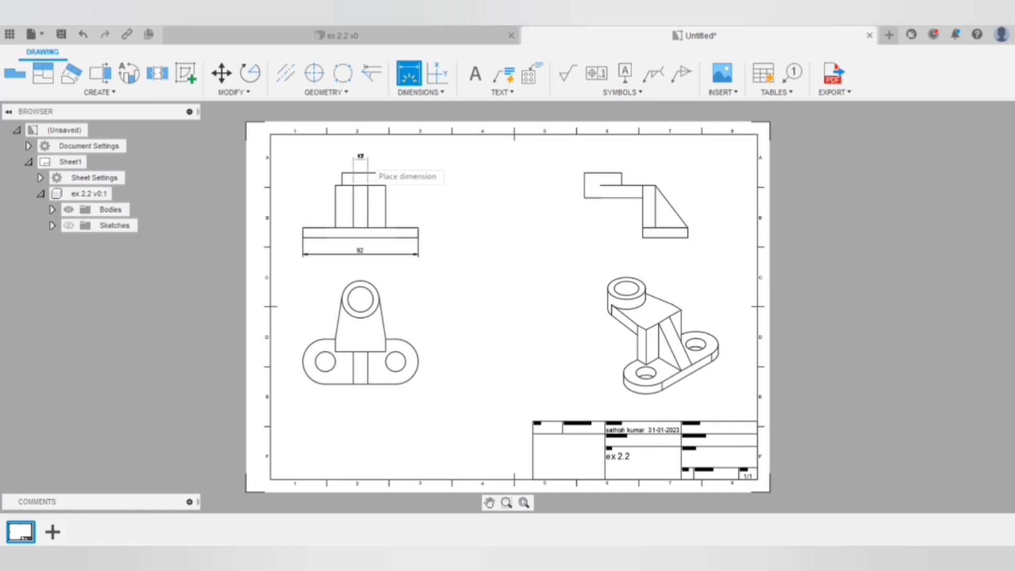
pyautogui.click(361, 156)
pyautogui.click(335, 186)
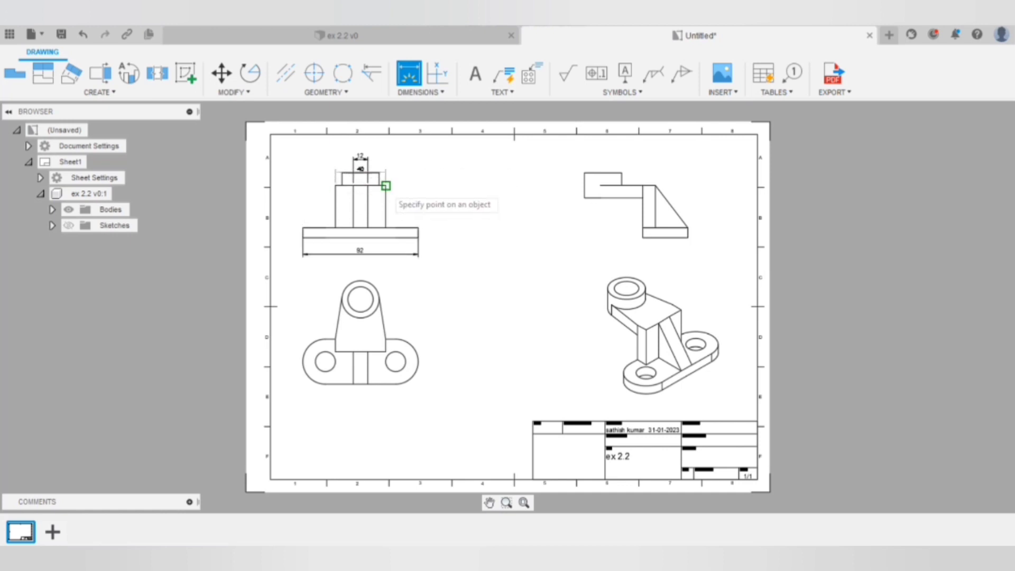
pyautogui.click(385, 184)
pyautogui.click(376, 148)
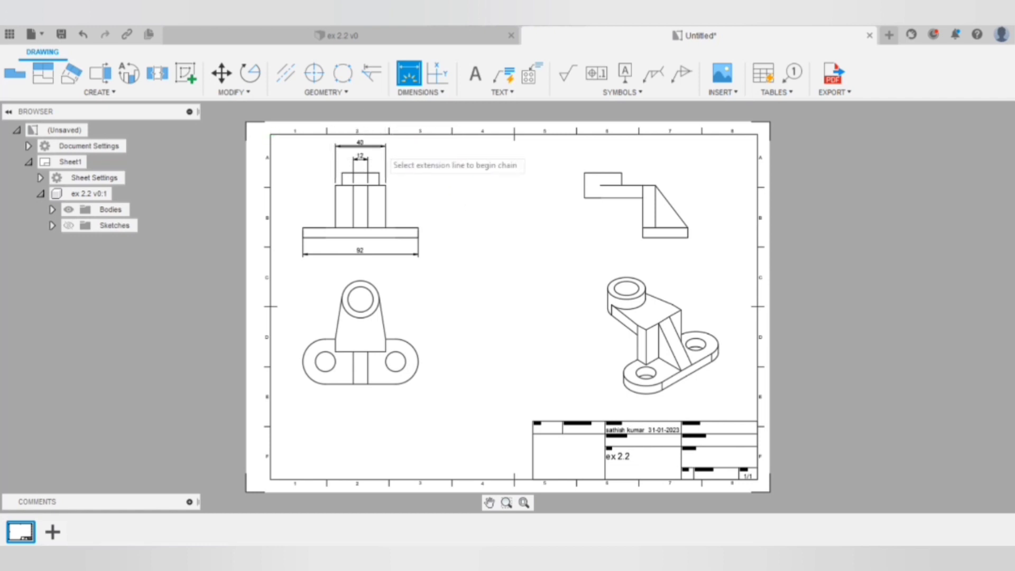
pyautogui.click(386, 185)
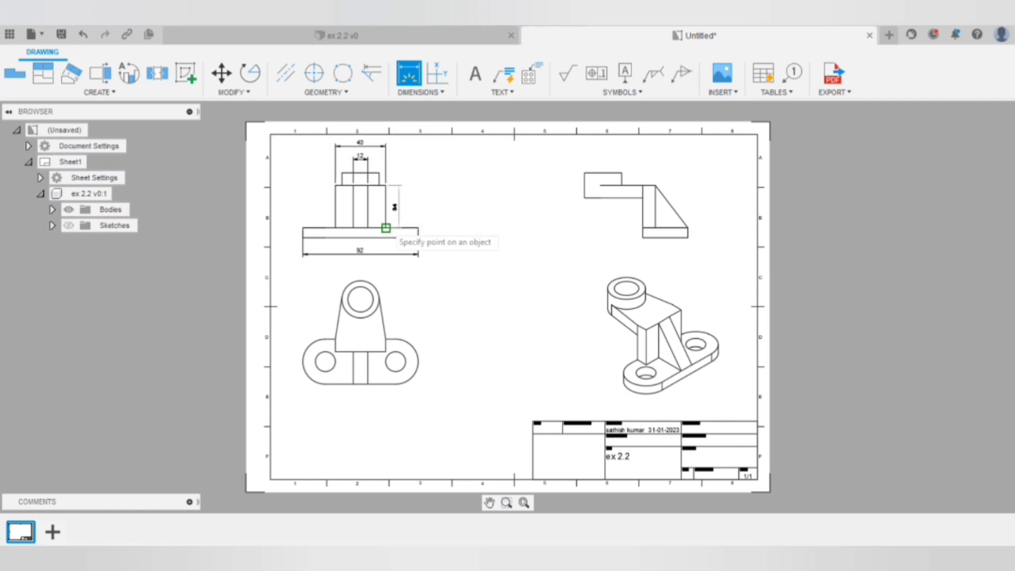
pyautogui.click(386, 228)
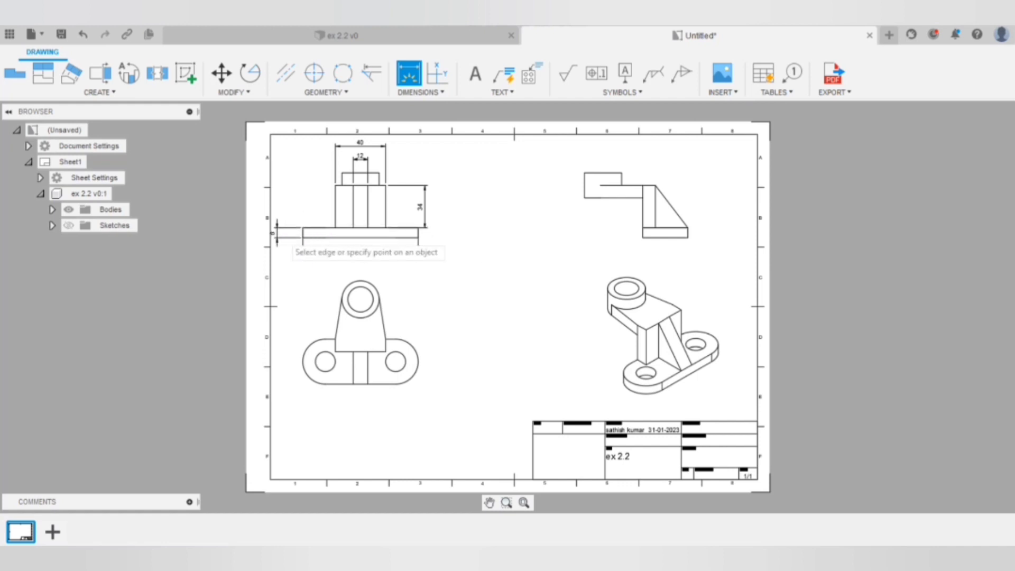
pyautogui.click(359, 254)
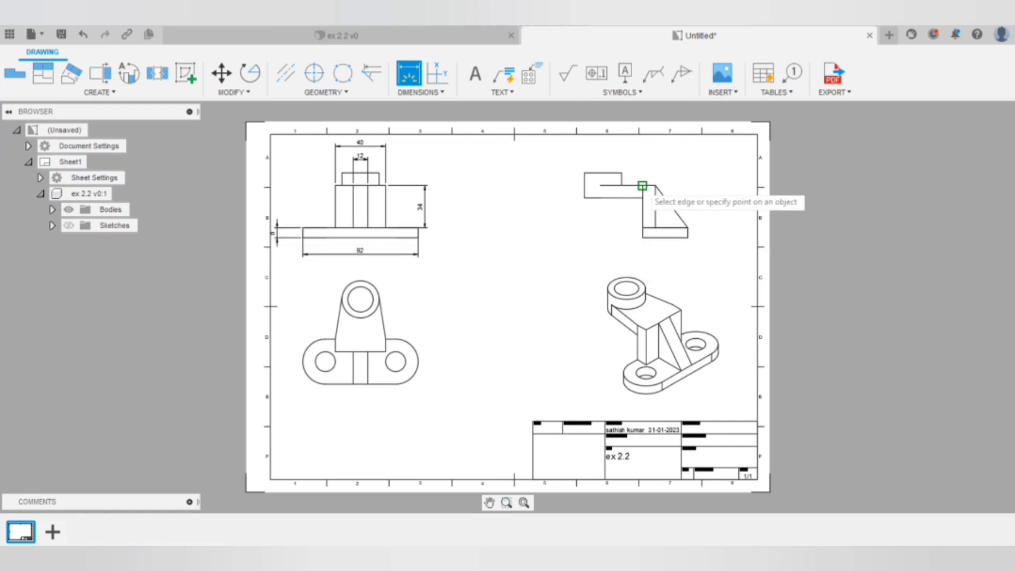
# - Add the 42 and 20 height dimensions left of the side view
pyautogui.click(642, 185)
pyautogui.click(642, 237)
pyautogui.click(566, 233)
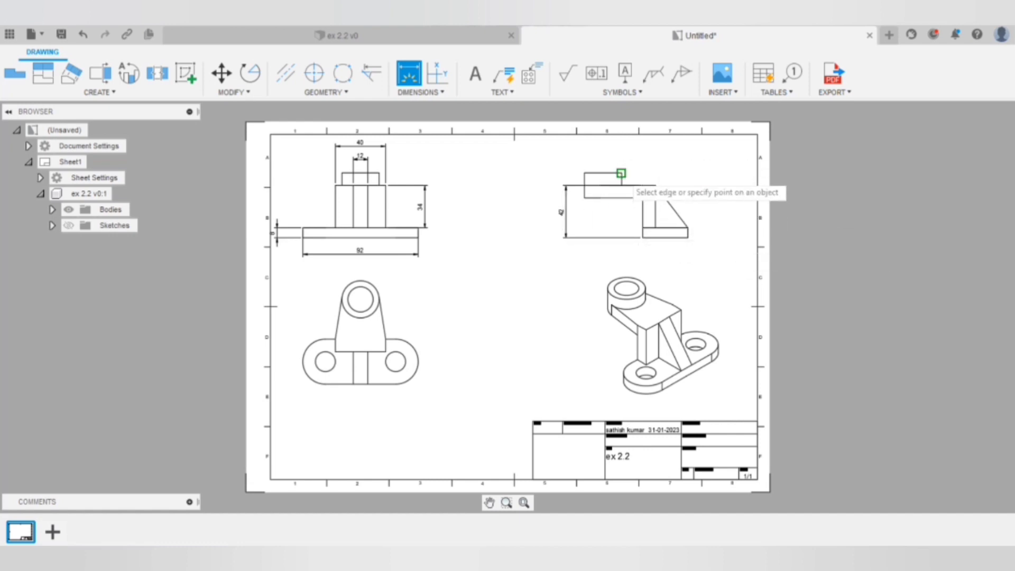
pyautogui.click(584, 173)
pyautogui.click(584, 185)
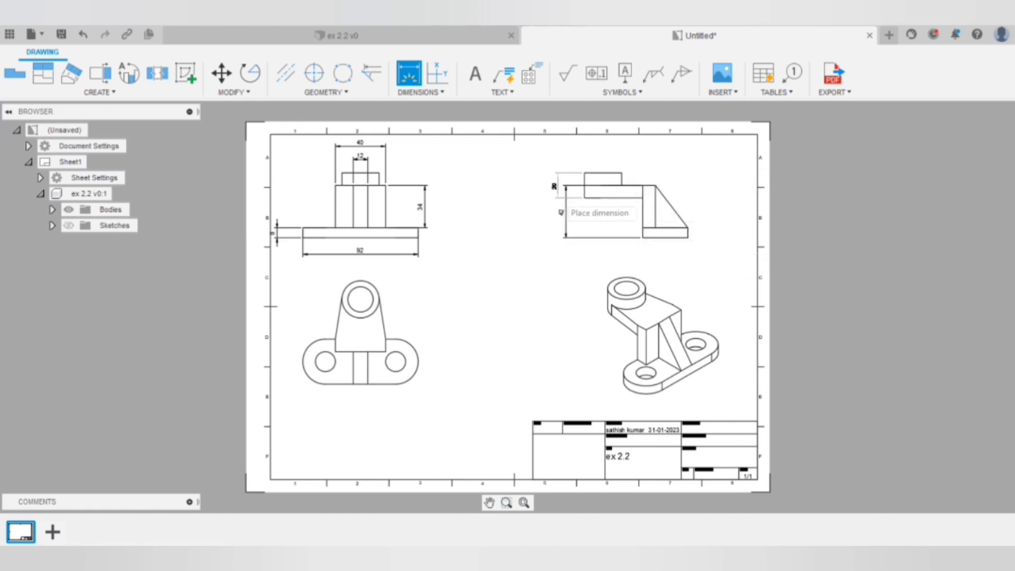
pyautogui.click(562, 210)
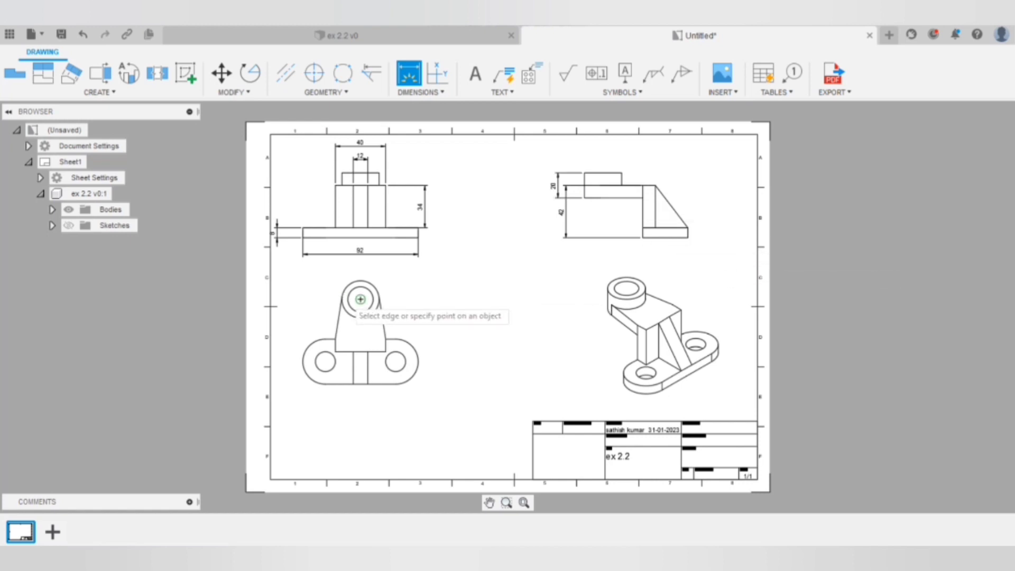
# - Place Ø20, Ø30, R18, Ø16, 12 rib width and 10 offset dimensions on the lower view
pyautogui.click(342, 297)
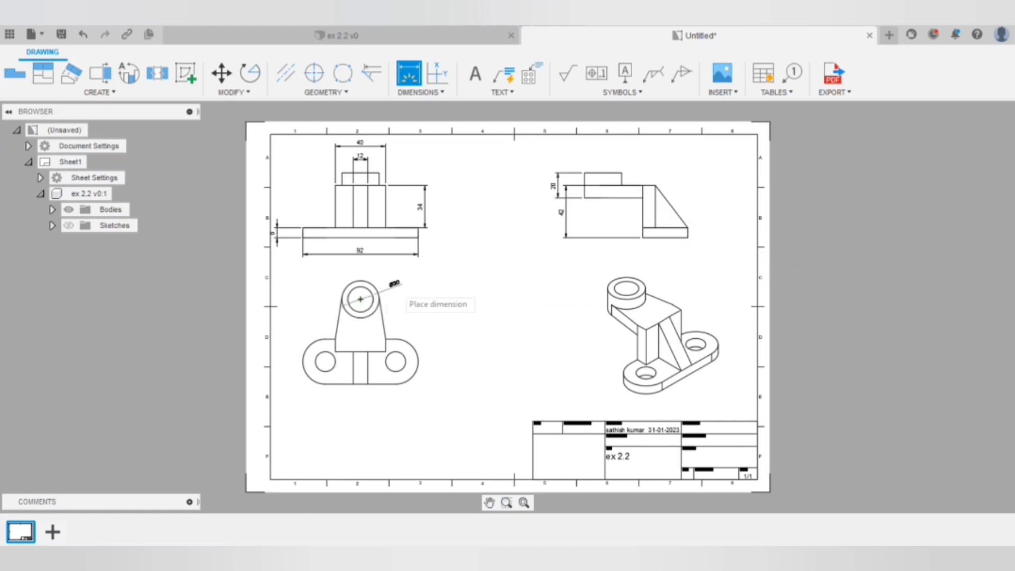
pyautogui.click(396, 283)
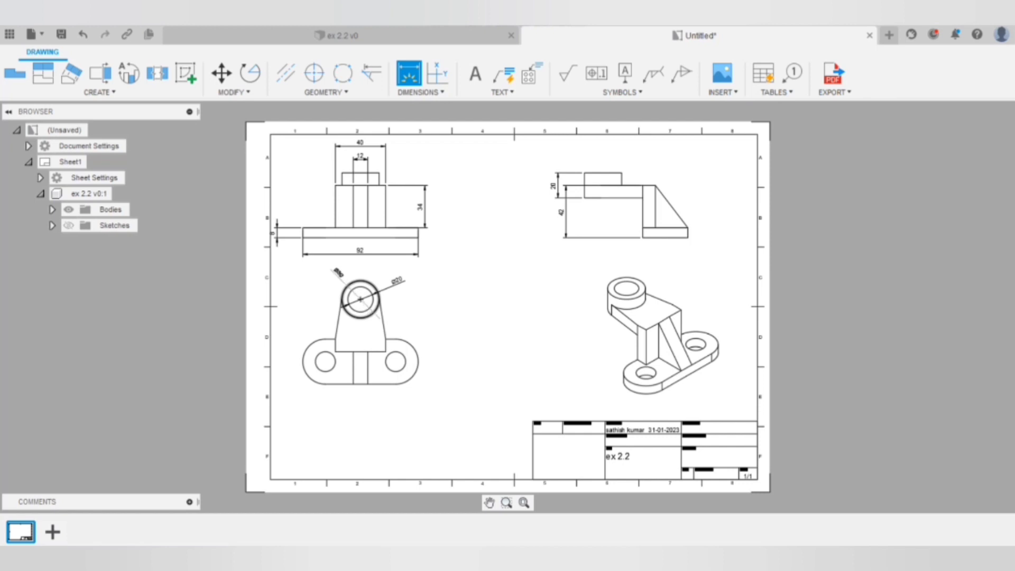
pyautogui.click(321, 279)
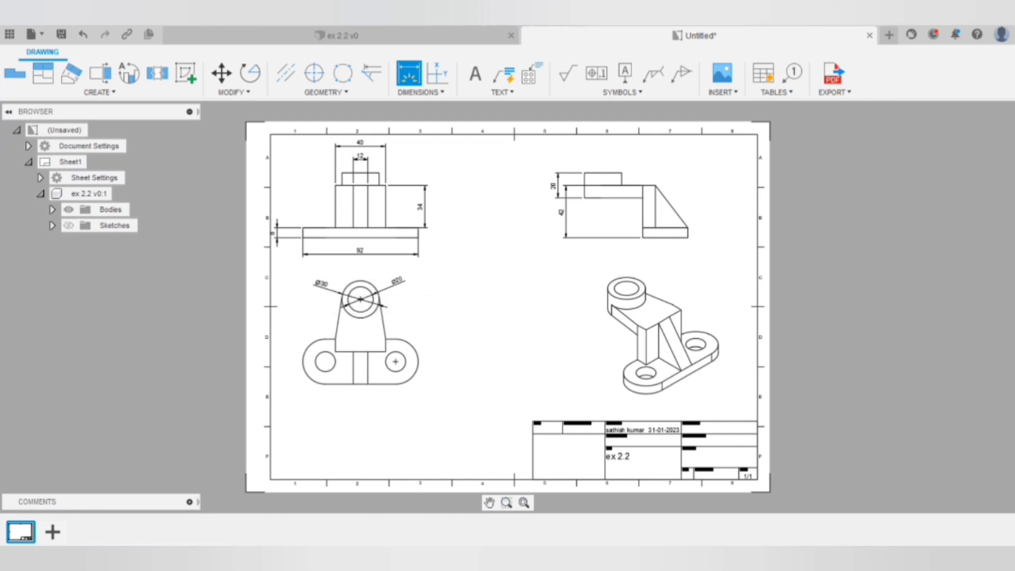
pyautogui.click(416, 361)
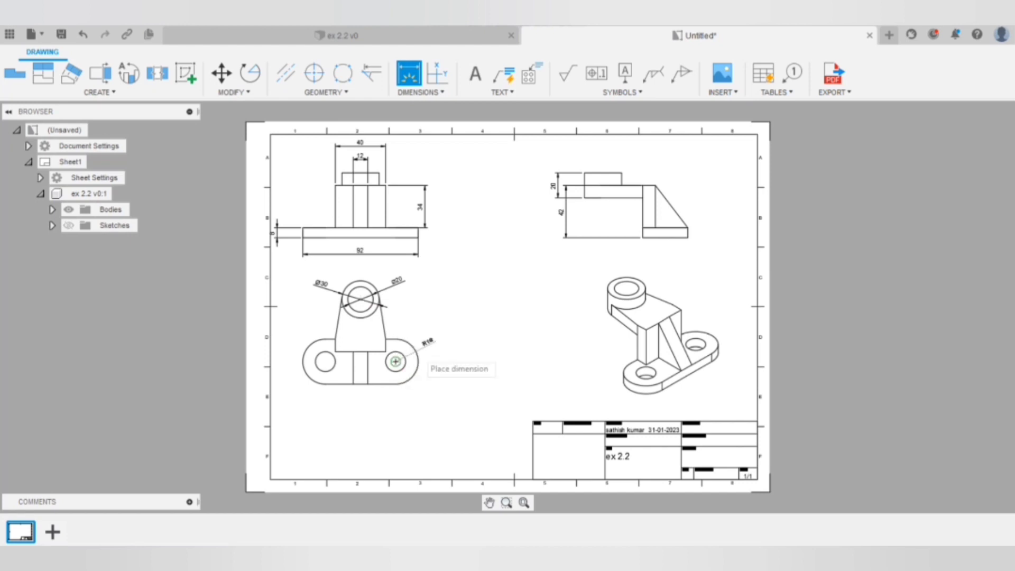
pyautogui.click(425, 342)
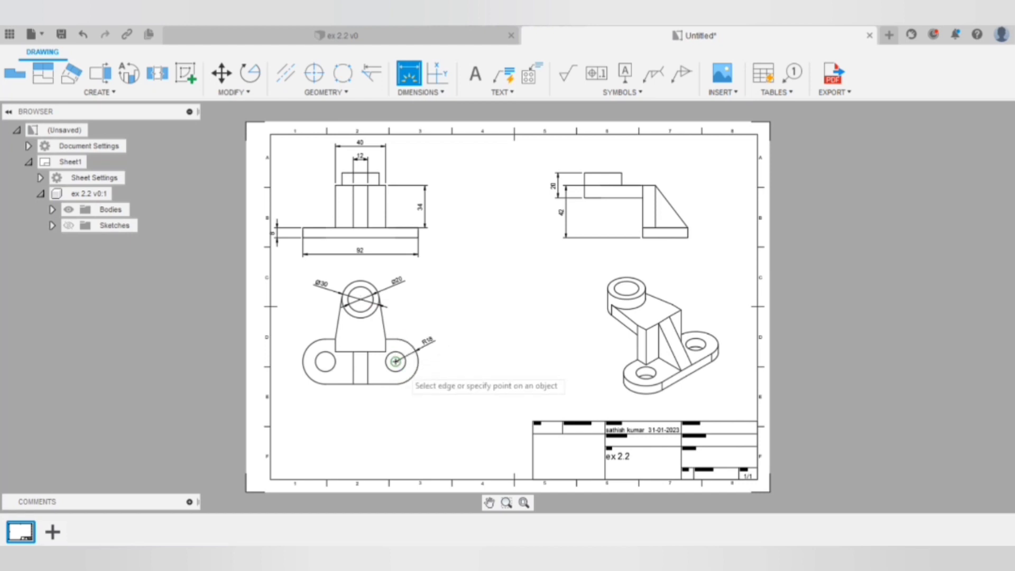
pyautogui.click(396, 362)
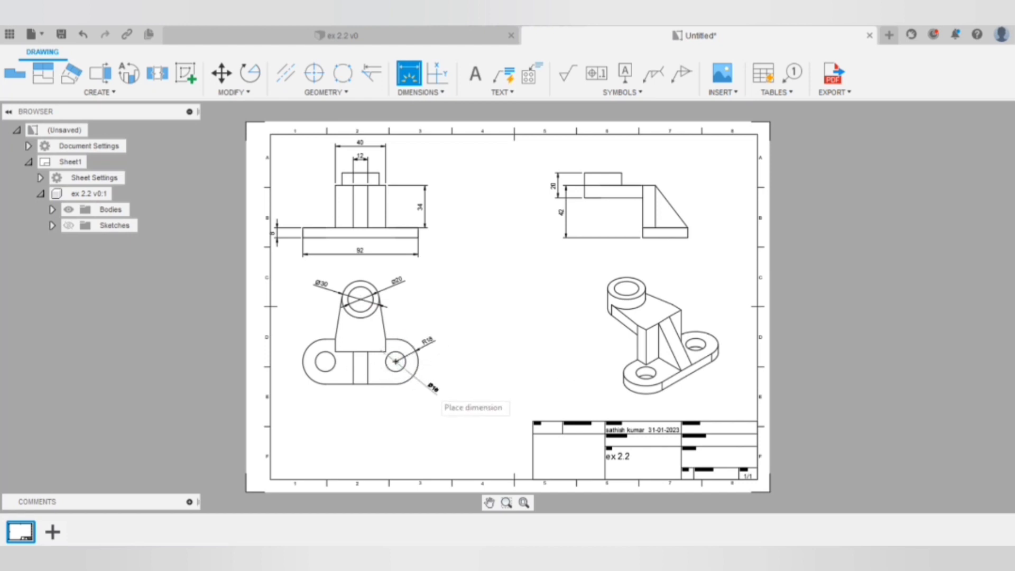
pyautogui.click(434, 391)
pyautogui.click(353, 382)
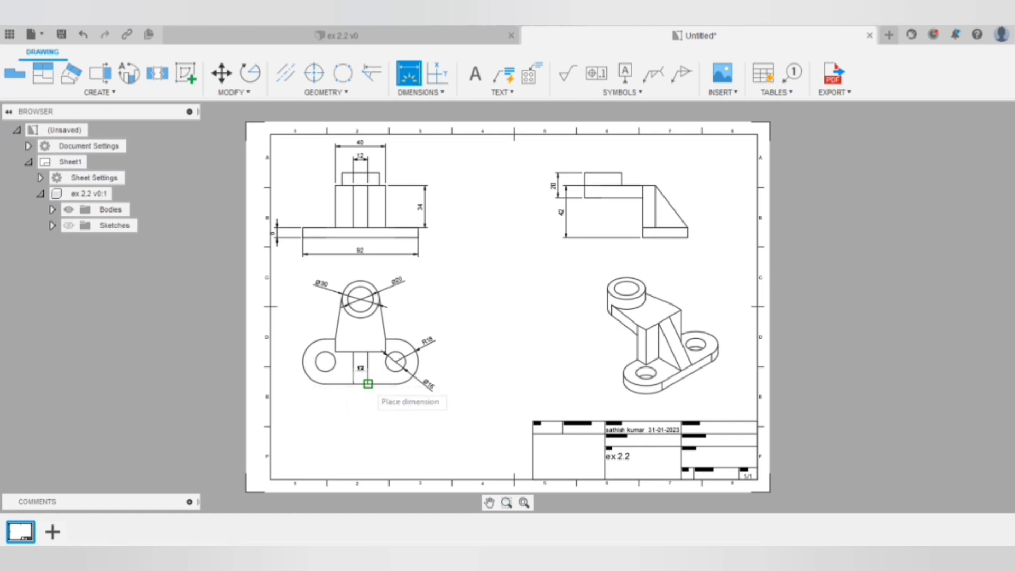
pyautogui.click(368, 395)
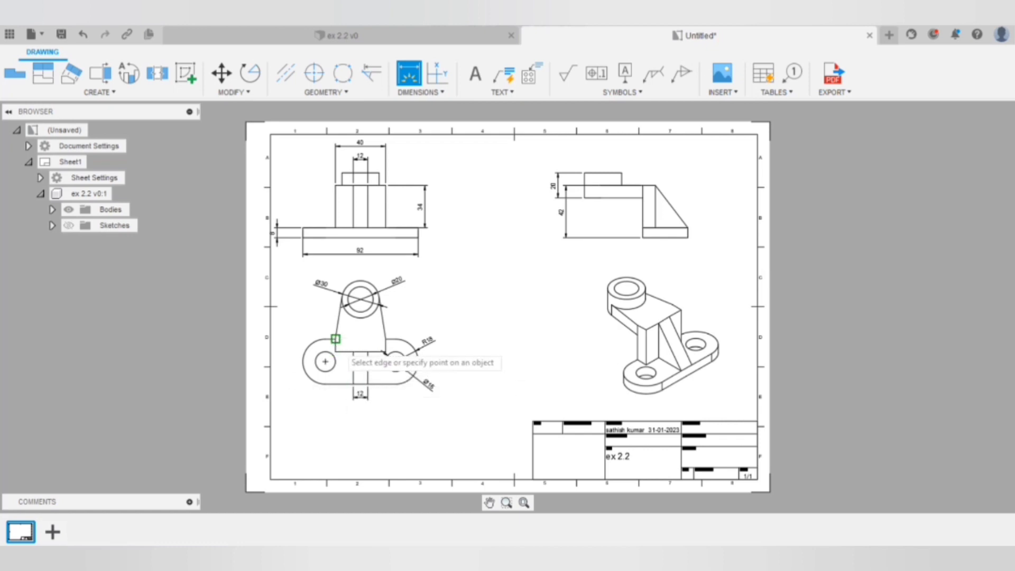
pyautogui.click(335, 351)
pyautogui.click(281, 346)
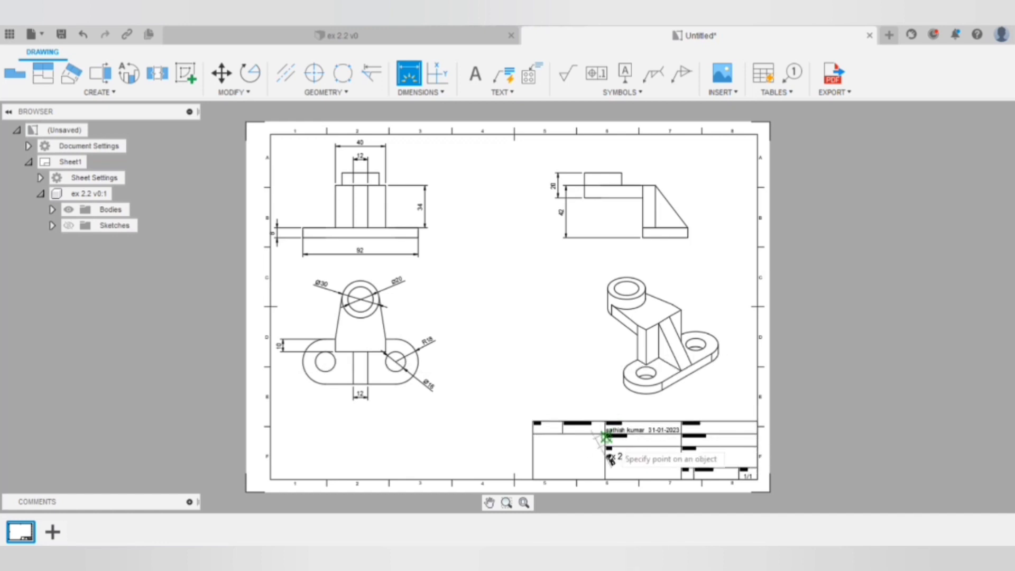
# - Label the front view FRONT VIEW and dimension its 92 base width
pyautogui.click(475, 74)
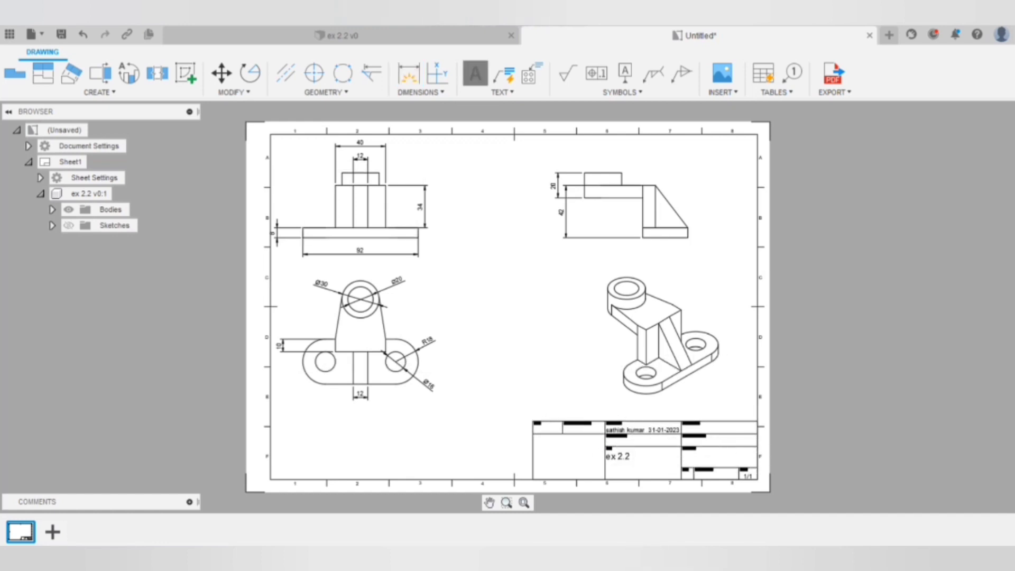
pyautogui.click(388, 260)
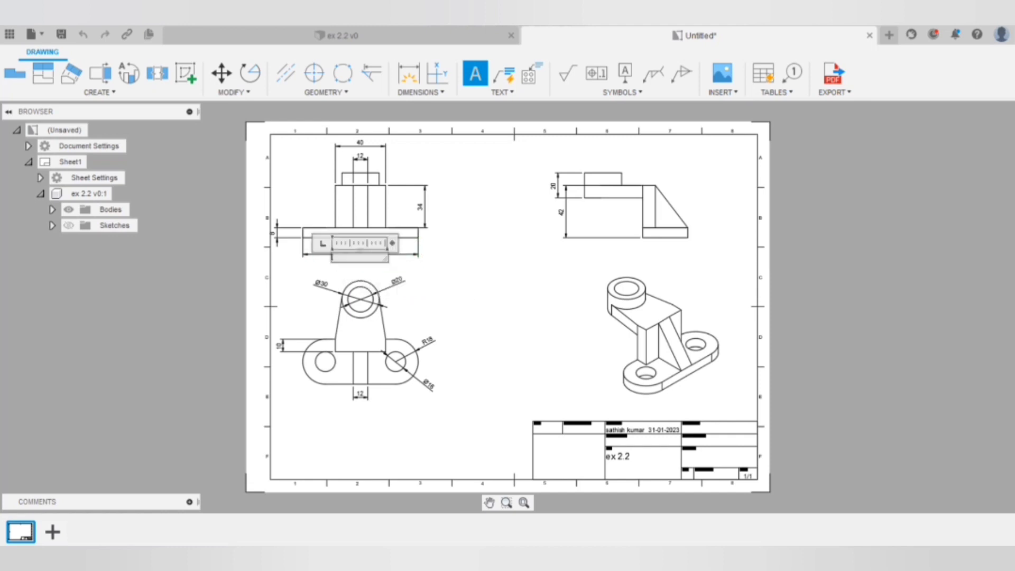
pyautogui.write('FRONT VIEW')
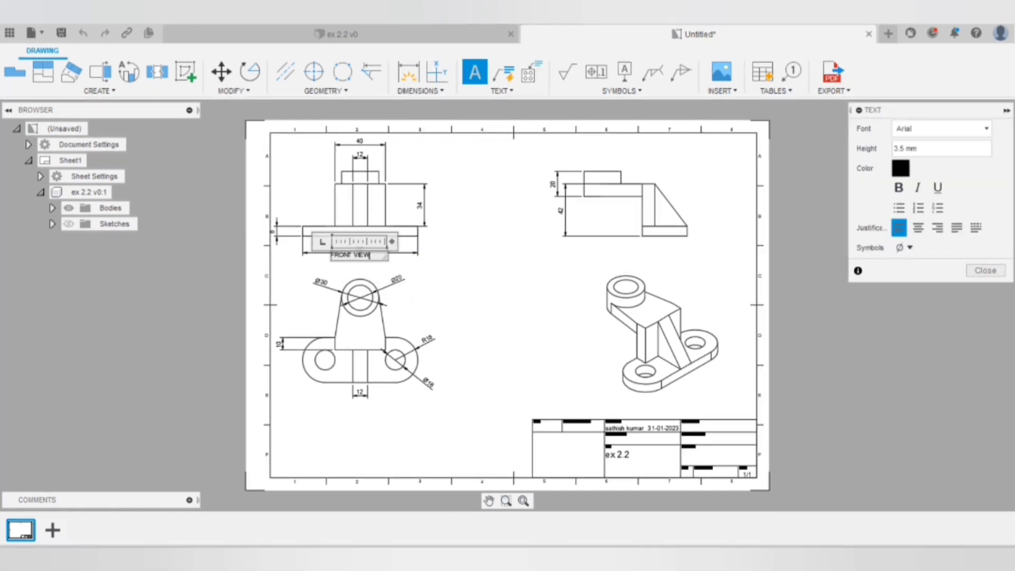
pyautogui.press('Escape')
pyautogui.press('d')
pyautogui.click(418, 237)
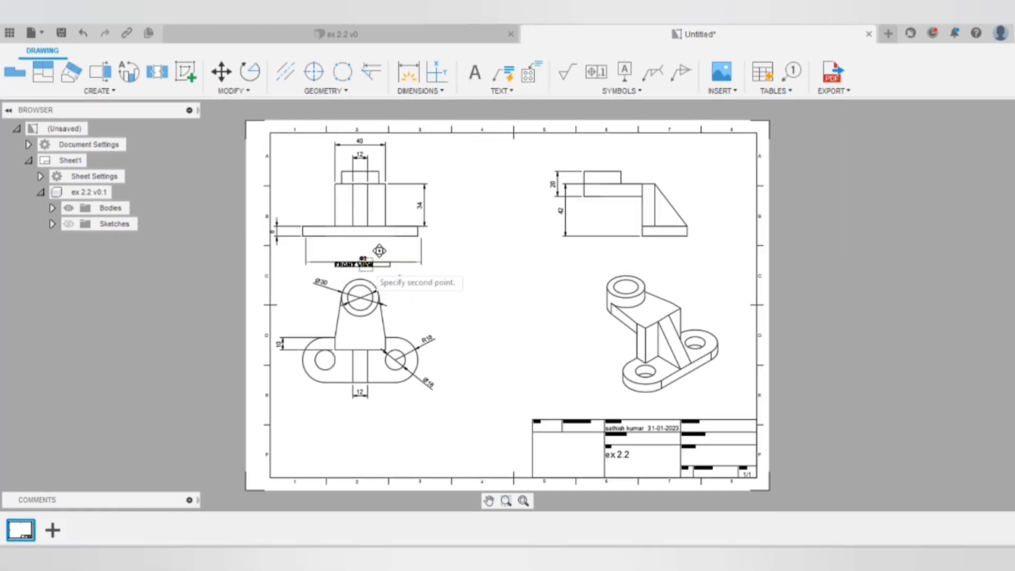
pyautogui.click(305, 236)
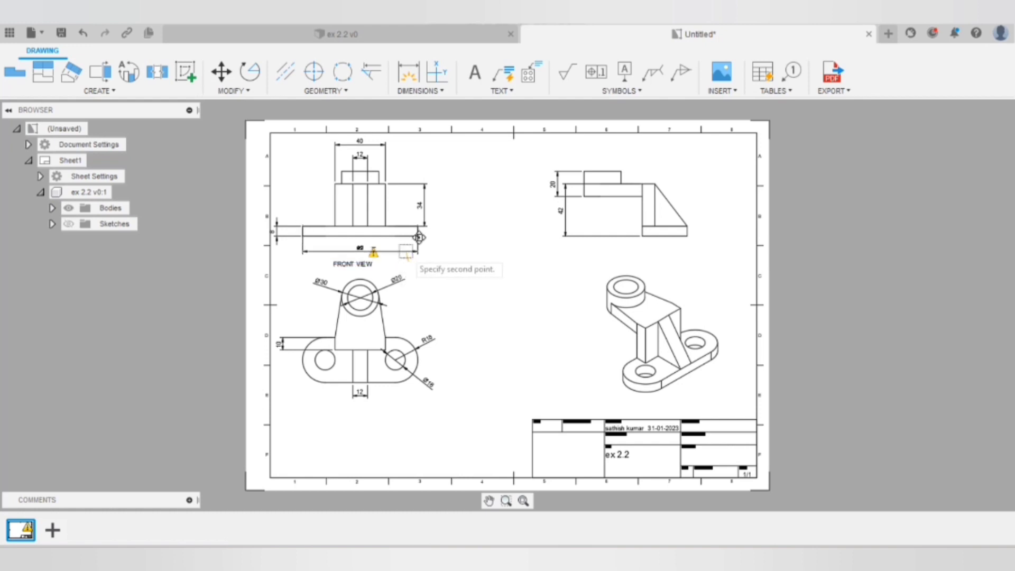
pyautogui.click(371, 240)
pyautogui.press('Escape')
# - Add SIDE VIEW and TOP VIEW labels under those views
pyautogui.press('t')
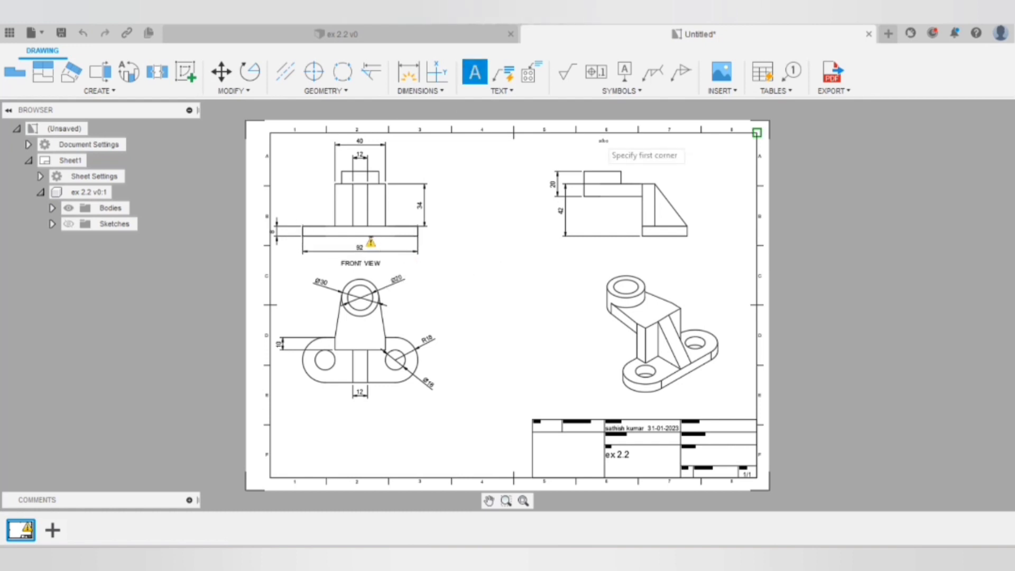
pyautogui.click(604, 248)
pyautogui.write('SIDE VIEW')
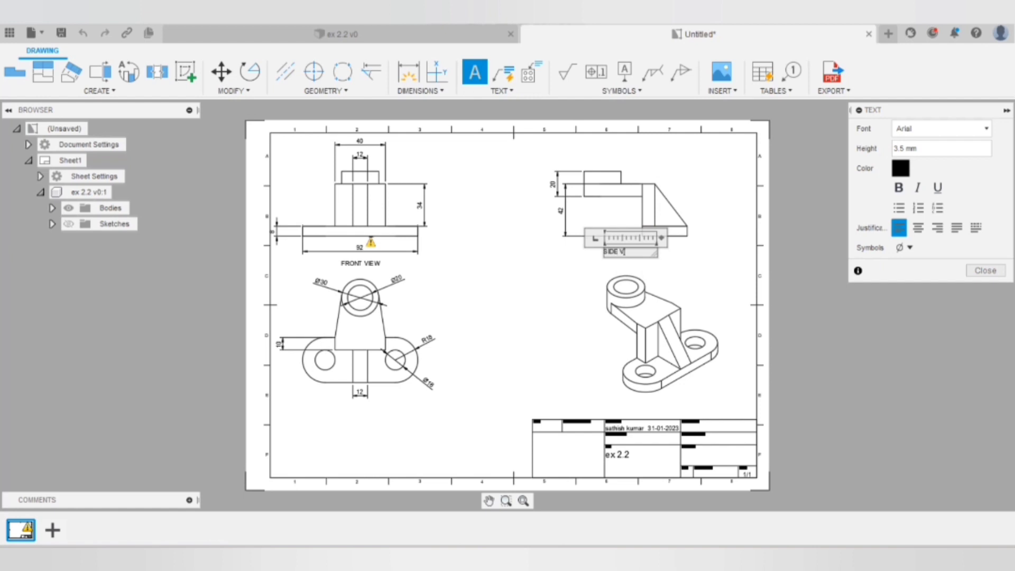
pyautogui.press('Escape')
pyautogui.click(474, 72)
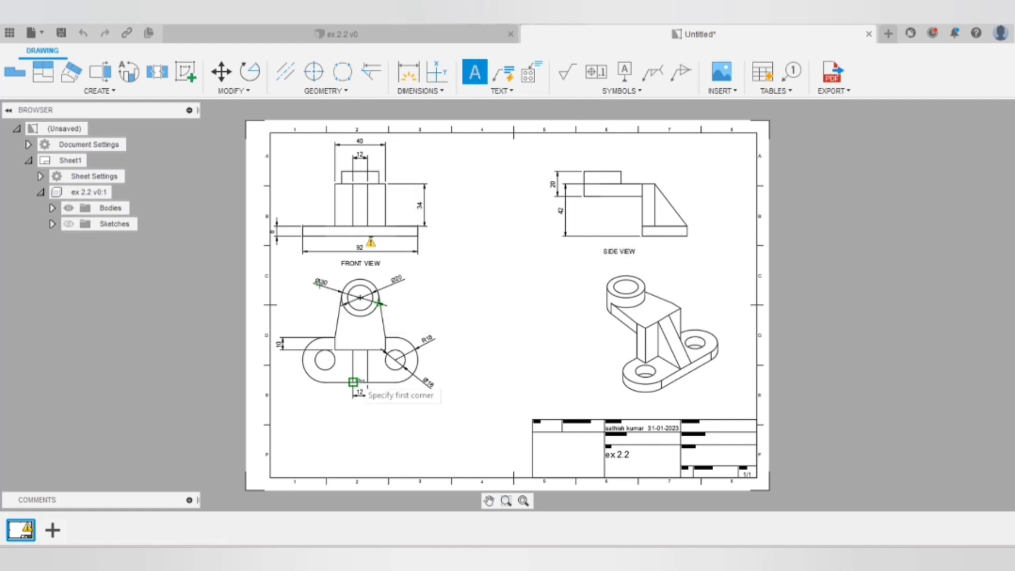
pyautogui.moveTo(331, 412); pyautogui.dragTo(402, 425)
pyautogui.write('TOP VIE')
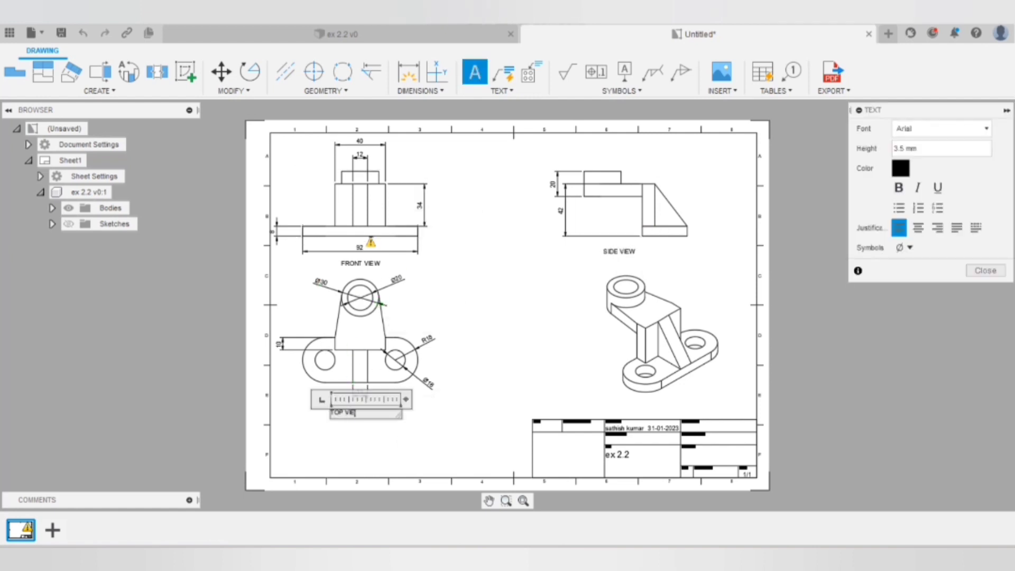
pyautogui.write('W')
pyautogui.press('Escape')
pyautogui.press('Escape')
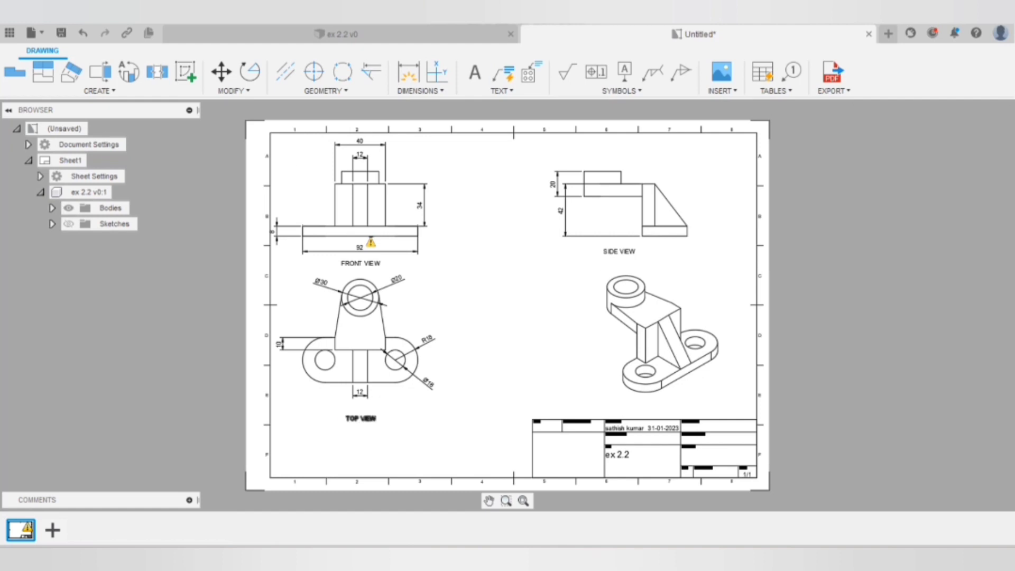
# - Place a 3-D VIEW label under the isometric view and begin the dimensions-in-MM note
pyautogui.press('t')
pyautogui.moveTo(621, 398); pyautogui.dragTo(687, 406)
pyautogui.write('3-D VIEW')
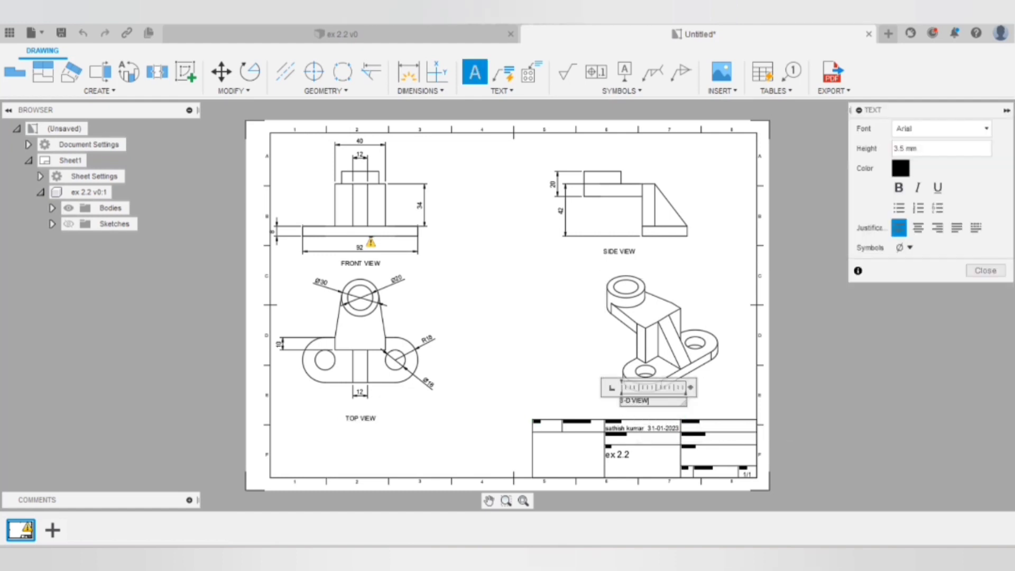
pyautogui.press('Escape')
pyautogui.moveTo(665, 392); pyautogui.dragTo(642, 392)
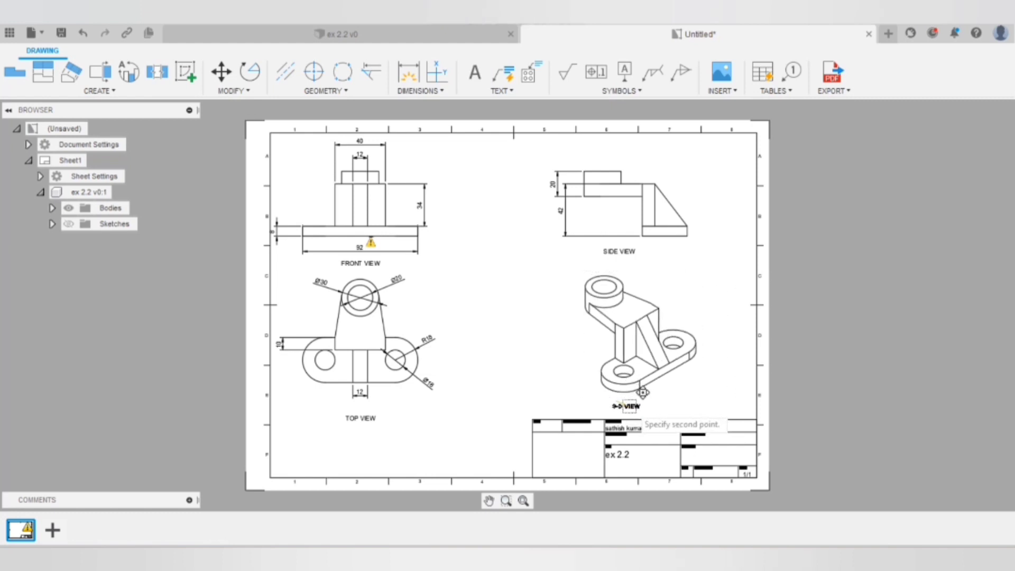
pyautogui.click(649, 390)
pyautogui.press('t')
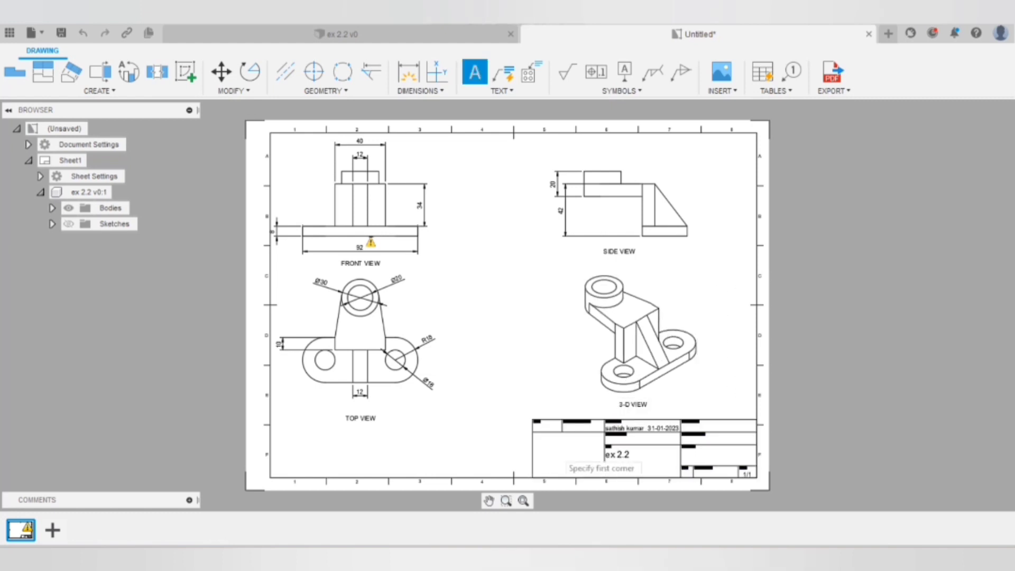
pyautogui.moveTo(543, 440); pyautogui.dragTo(591, 474)
pyautogui.write('ALL DIME')
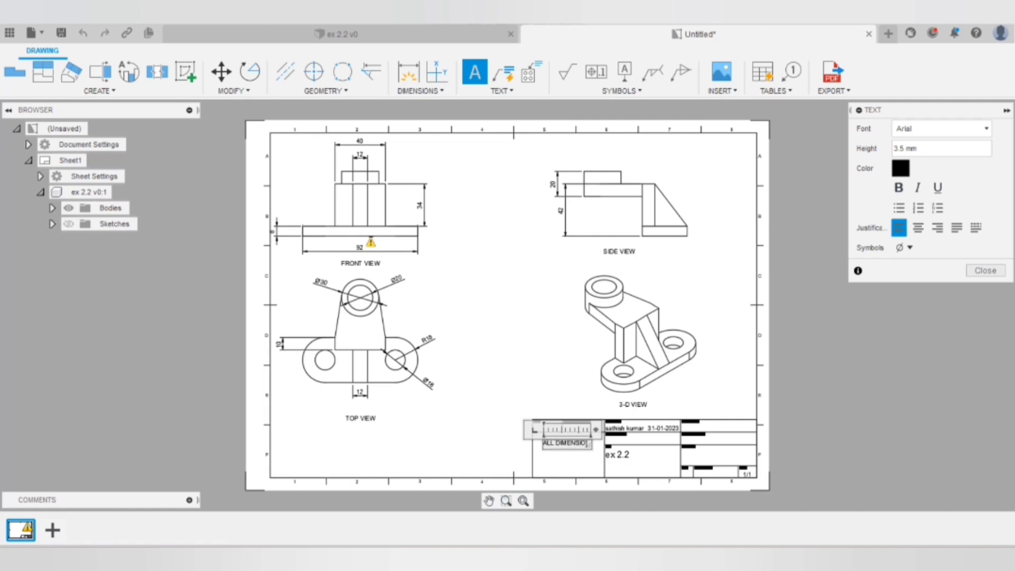
pyautogui.write('NSIONS')
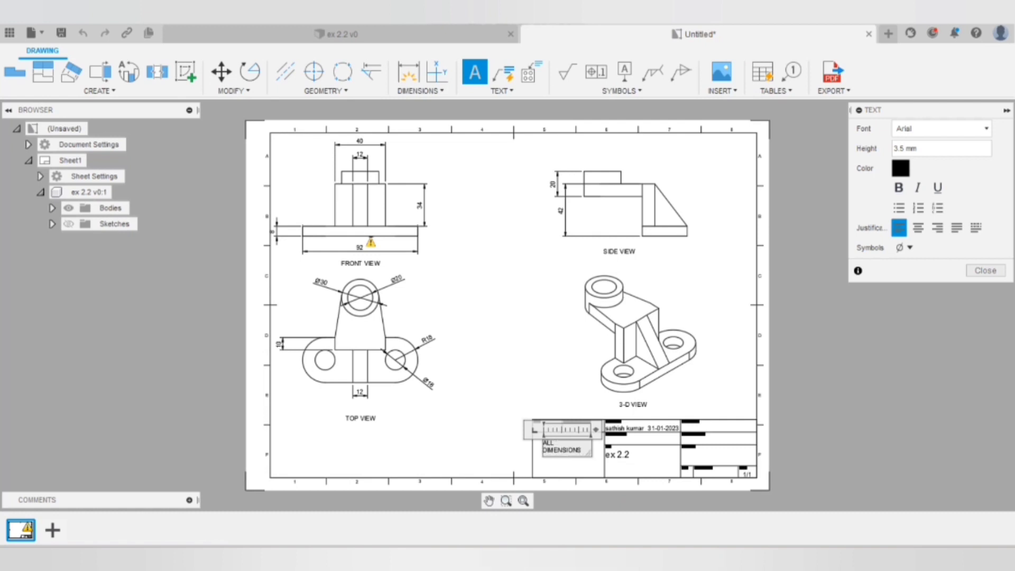
pyautogui.write(' IN MM')
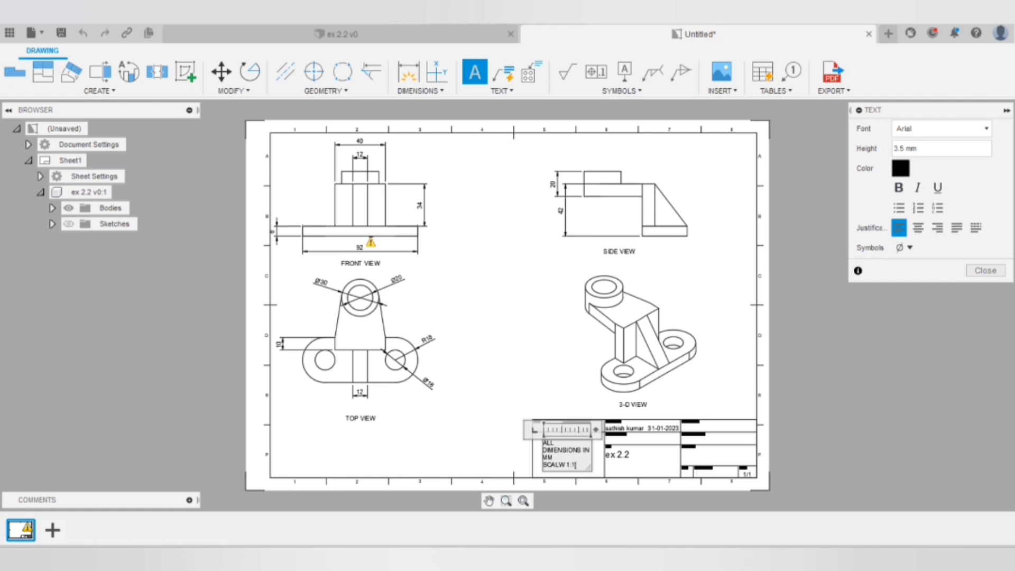
# - Open the title block and replace the Created by field with the author's name
pyautogui.click(634, 444)
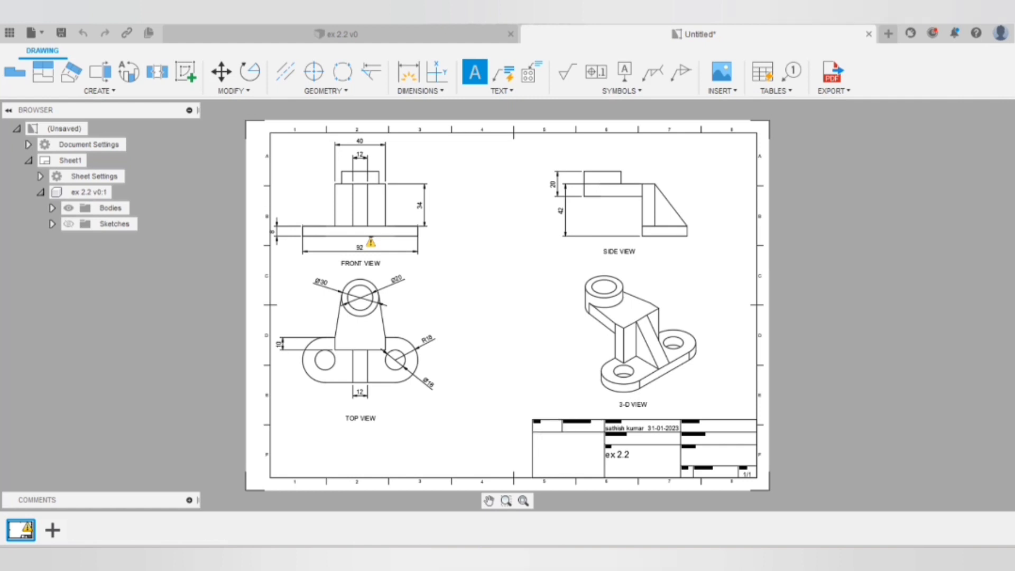
pyautogui.doubleClick(634, 443)
pyautogui.doubleClick(409, 236)
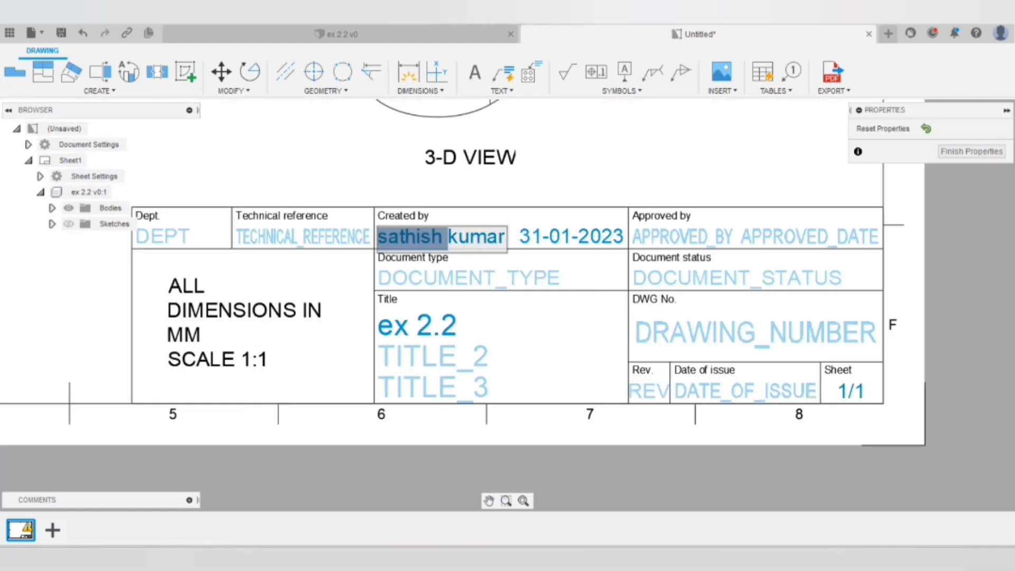
pyautogui.press('BackSpace')
pyautogui.press('BackSpace')
pyautogui.press('BackSpace')
pyautogui.press('BackSpace')
pyautogui.press('BackSpace')
pyautogui.write('A NI')
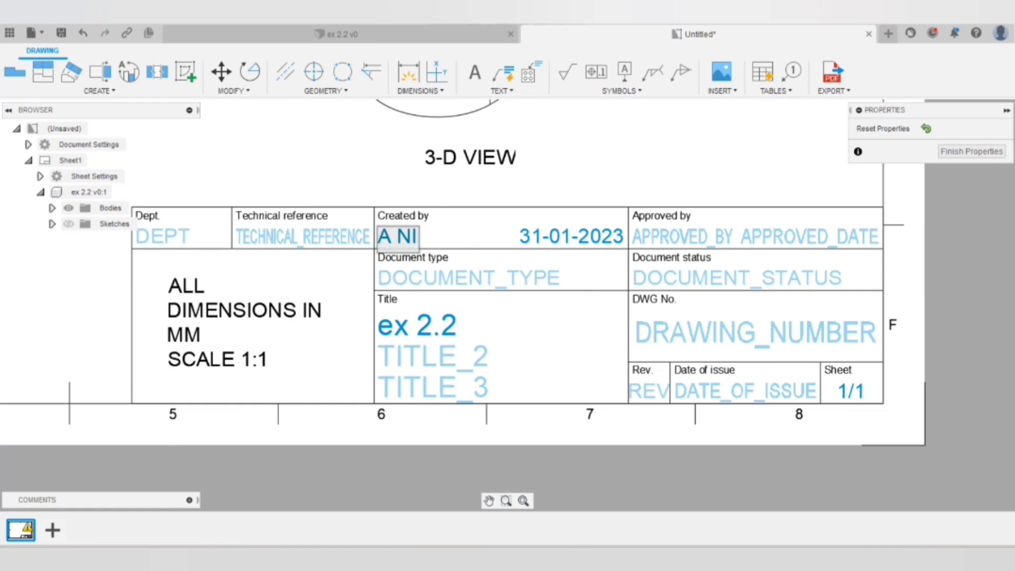
pyautogui.write('XAN DASS')
pyautogui.press('Return')
# - Set Document type to PDF, enter the technical reference number, and set Dept to CSE
pyautogui.click(423, 277)
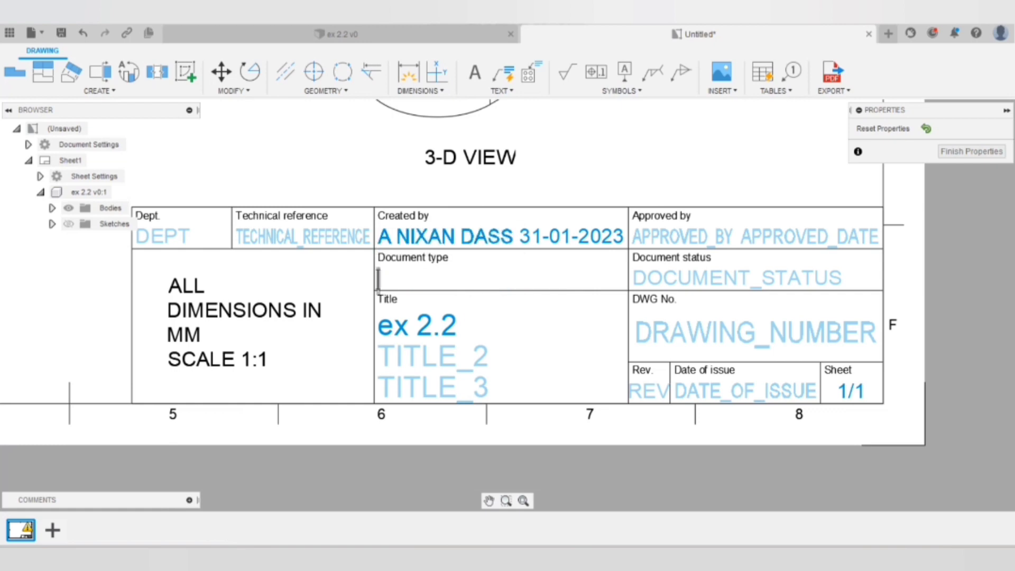
pyautogui.write('PDF')
pyautogui.press('Return')
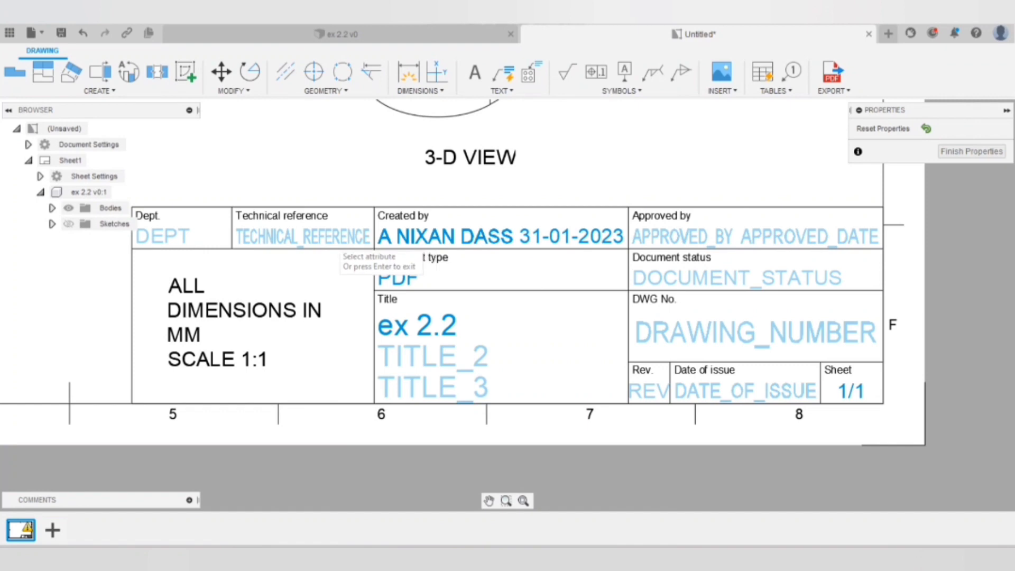
pyautogui.click(325, 238)
pyautogui.write('22008304')
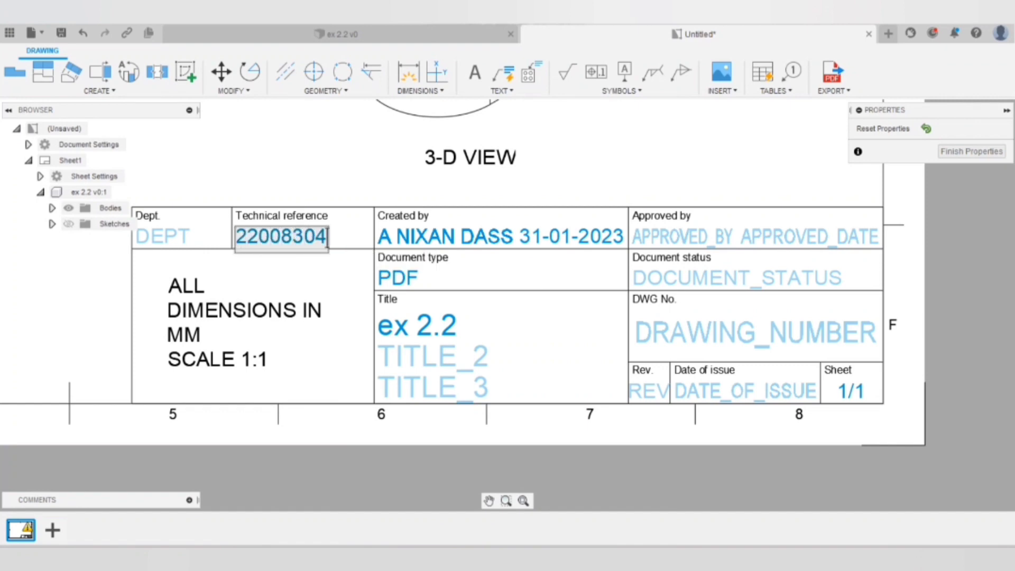
pyautogui.press('Return')
pyautogui.click(179, 238)
pyautogui.write('CSE')
pyautogui.press('Return')
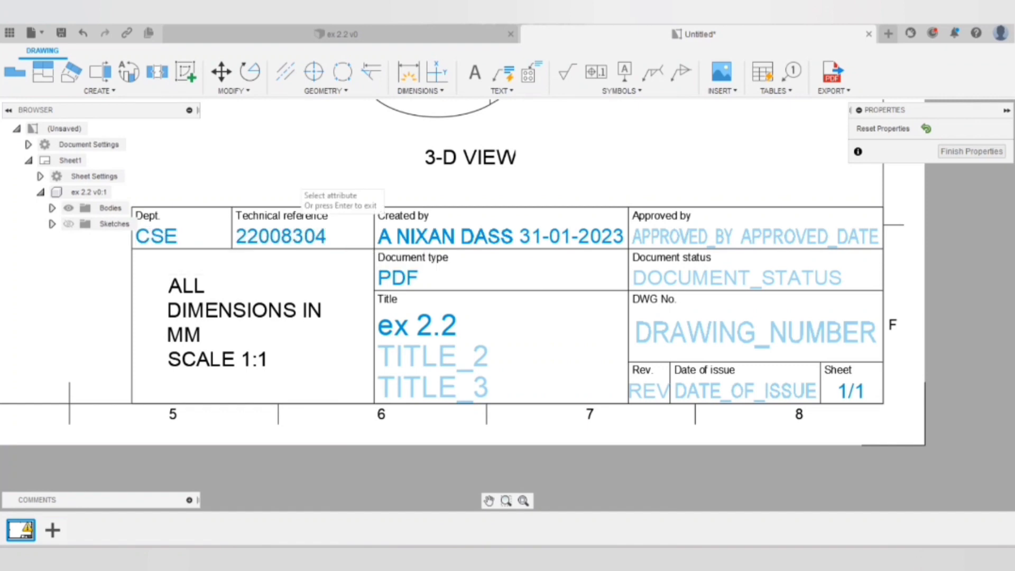
pyautogui.press('Escape')
pyautogui.click(832, 91)
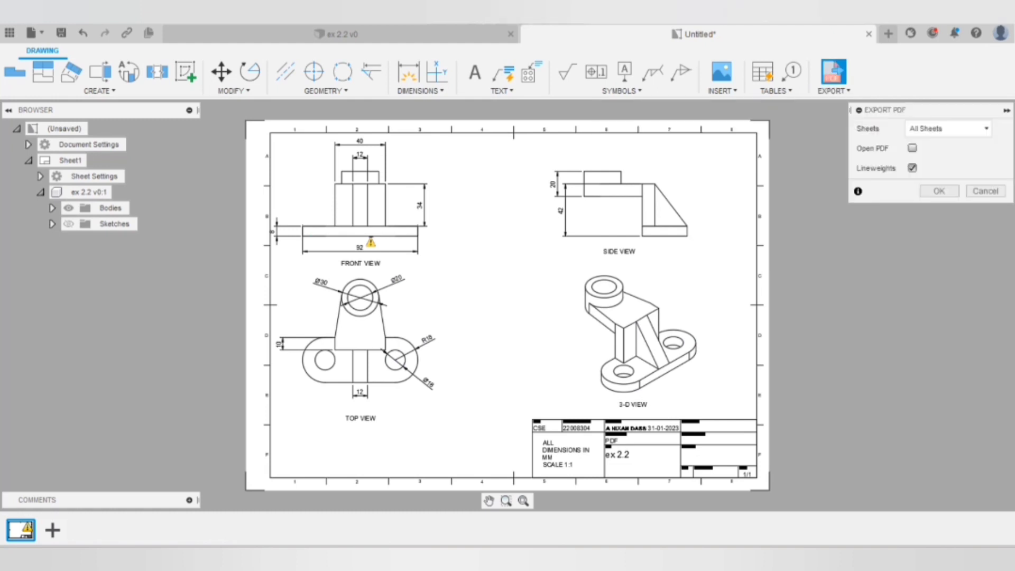
# - Export the drawing to Documents as PDF 'EX 2.2', continuing past the annotations warning
pyautogui.click(939, 191)
pyautogui.click(585, 295)
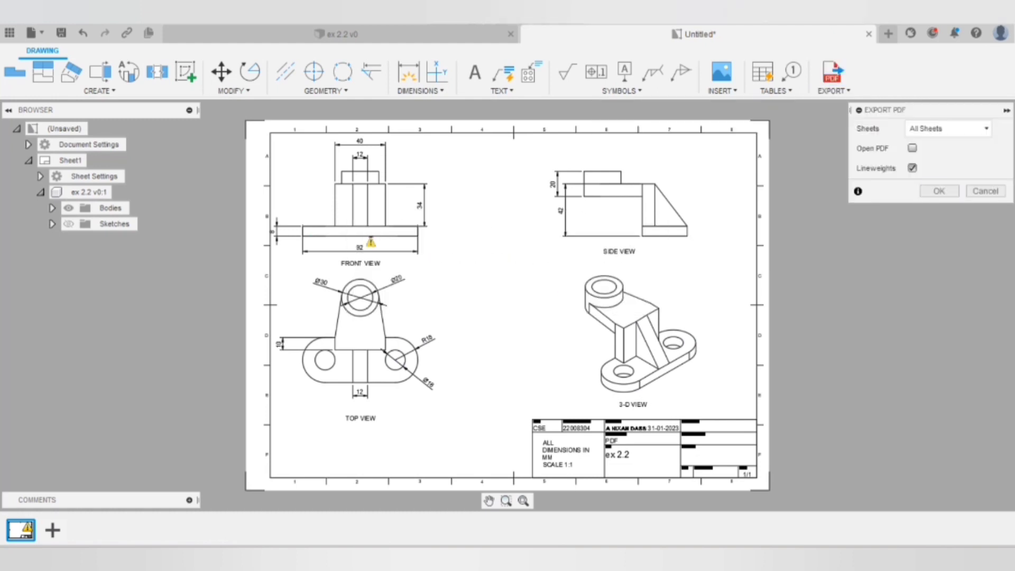
pyautogui.write('EX 2.2')
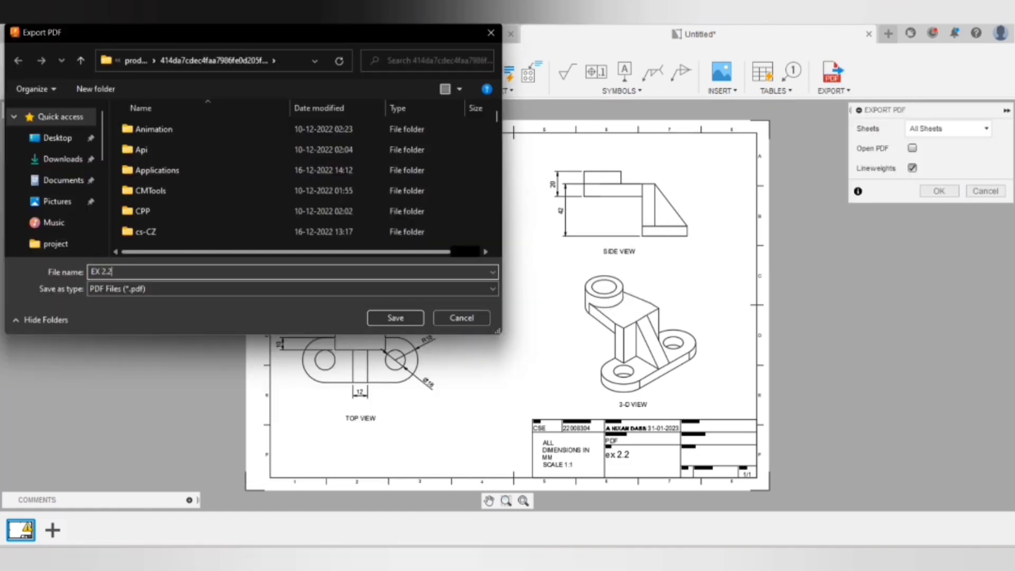
pyautogui.click(64, 179)
pyautogui.click(395, 317)
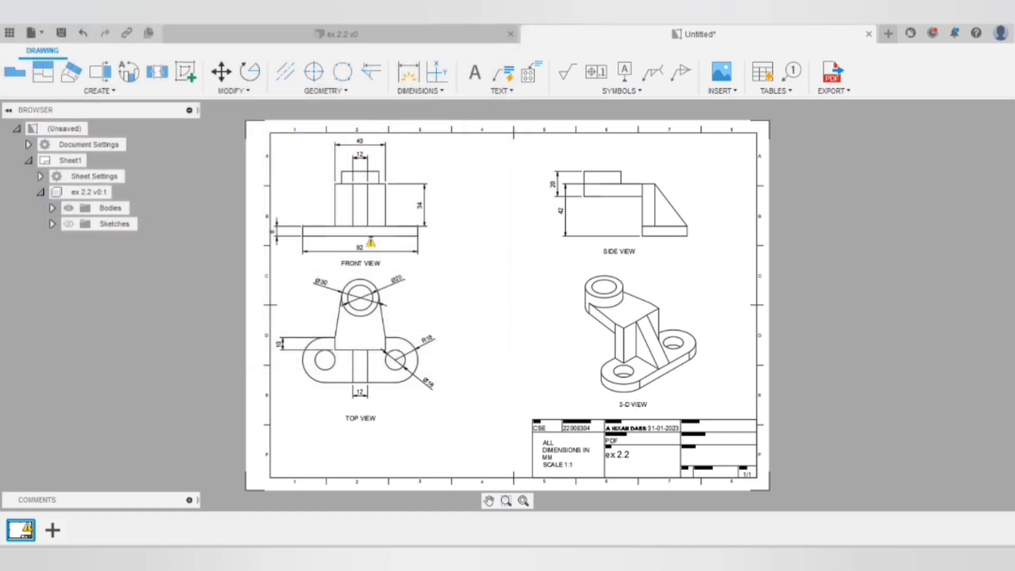